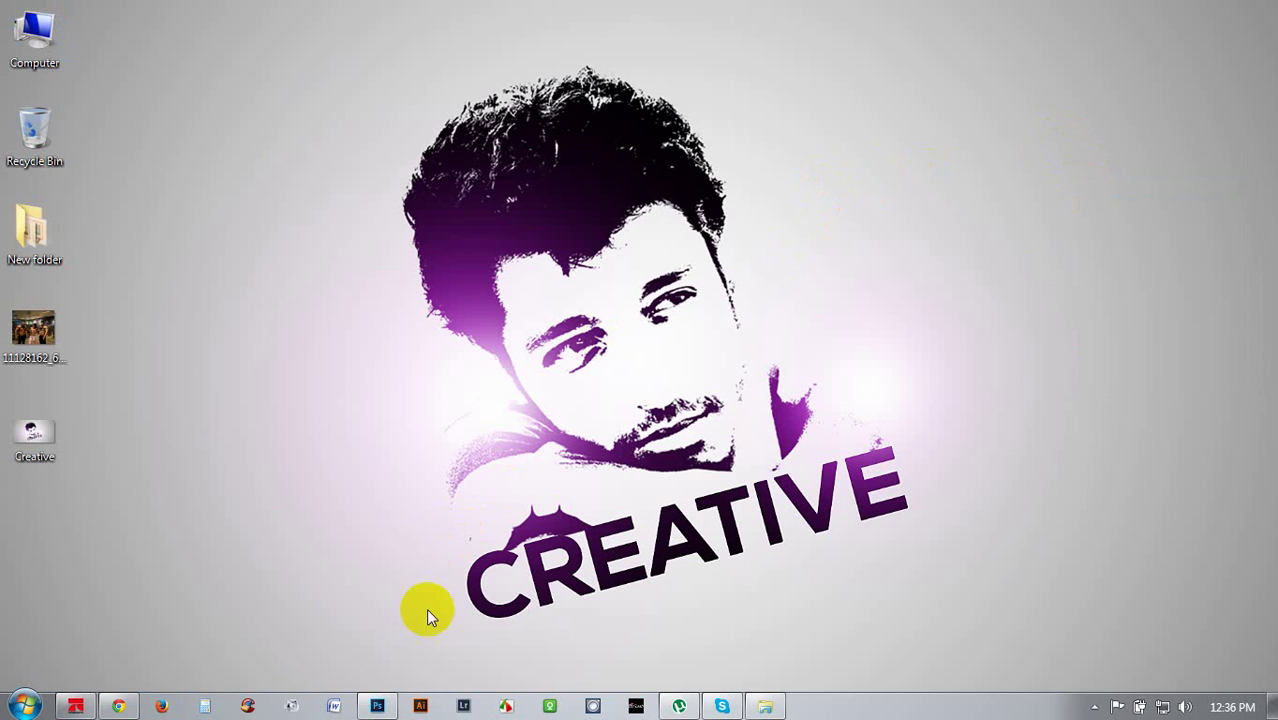
Switch to Photoshop, examine the retouched photo up close, and compare it with the original by hiding and reshowing Layer 1
left_click(377, 706)
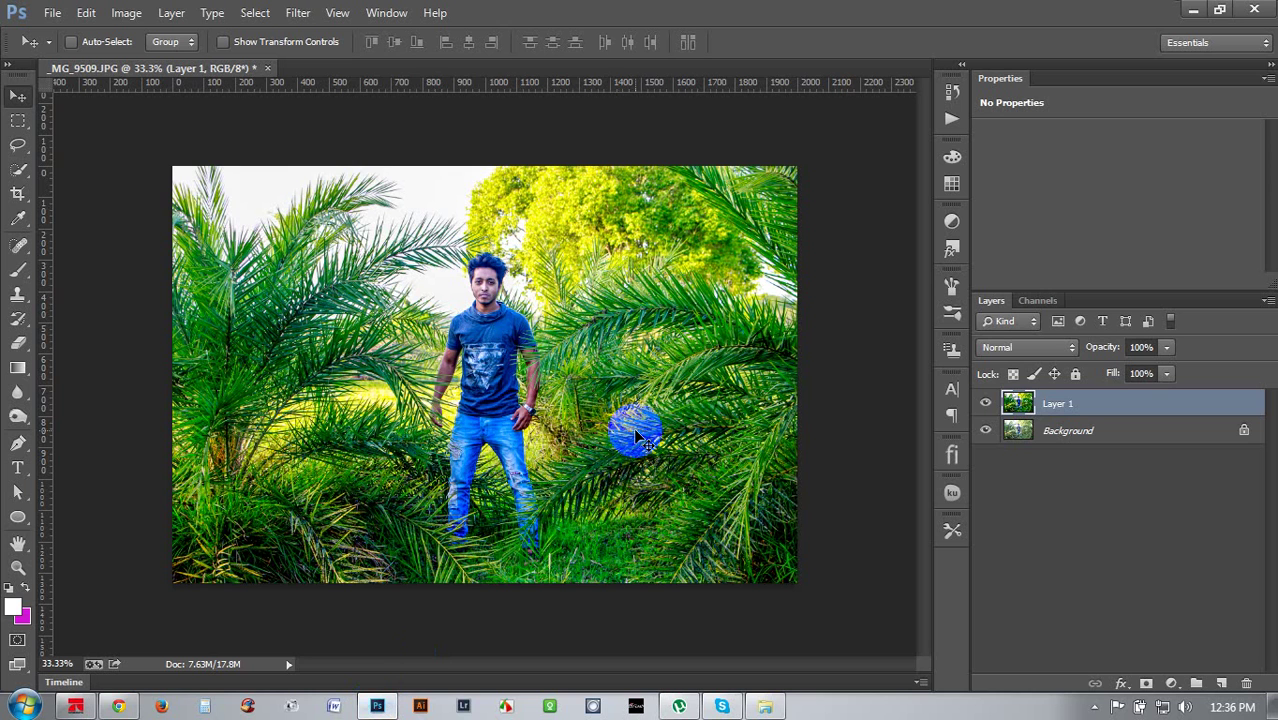
key("ctrl+plus")
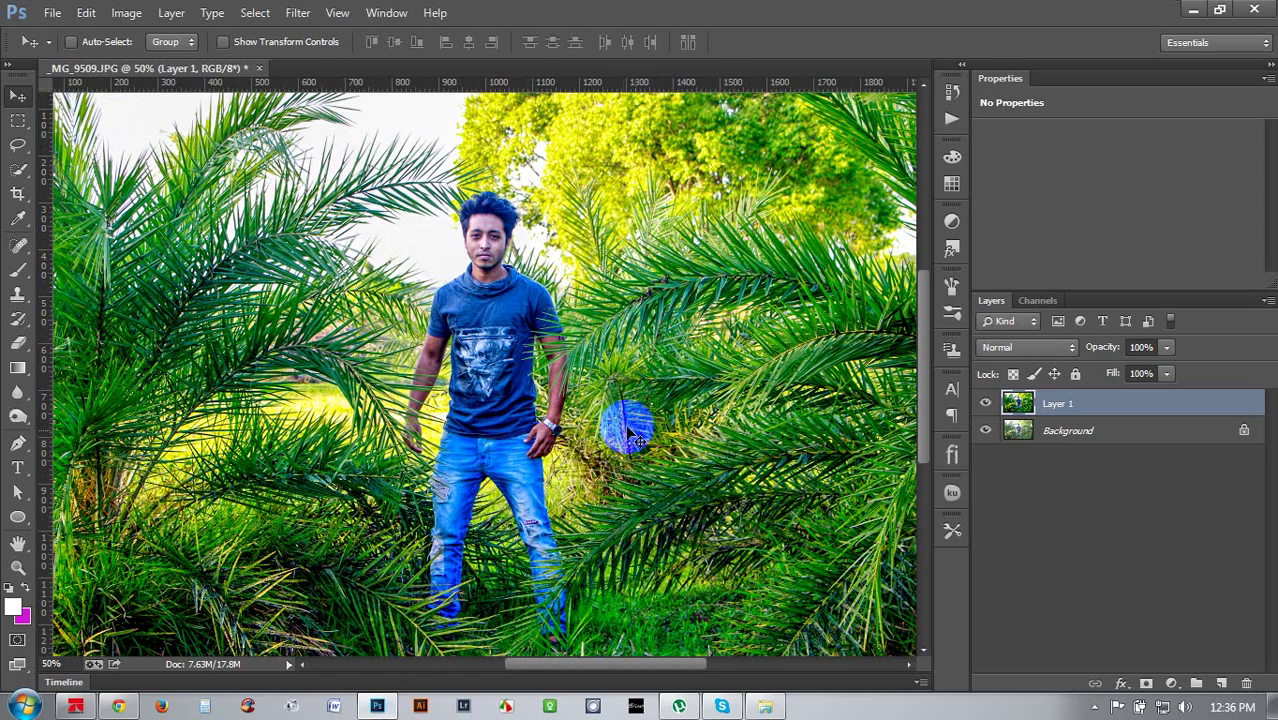
scroll(575, 284, "up", 3)
key("ctrl+plus")
key("ctrl+plus")
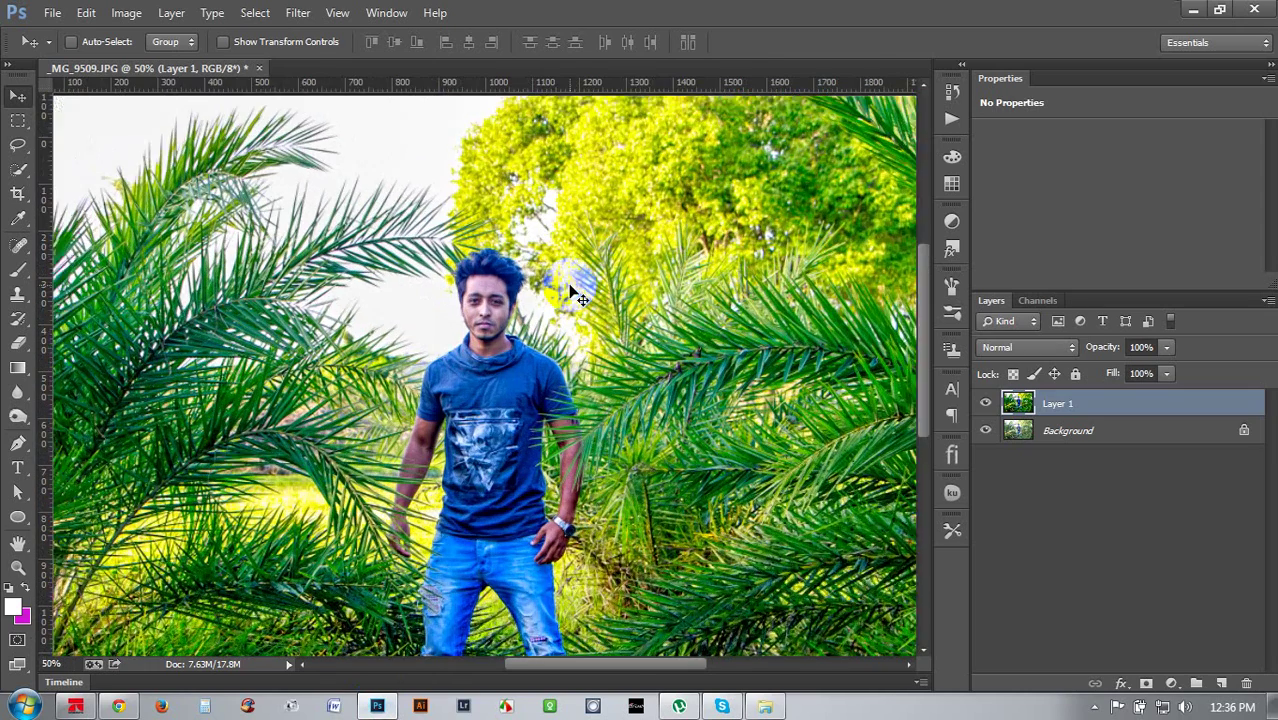
key("ctrl+plus")
scroll(570, 287, "down", 3)
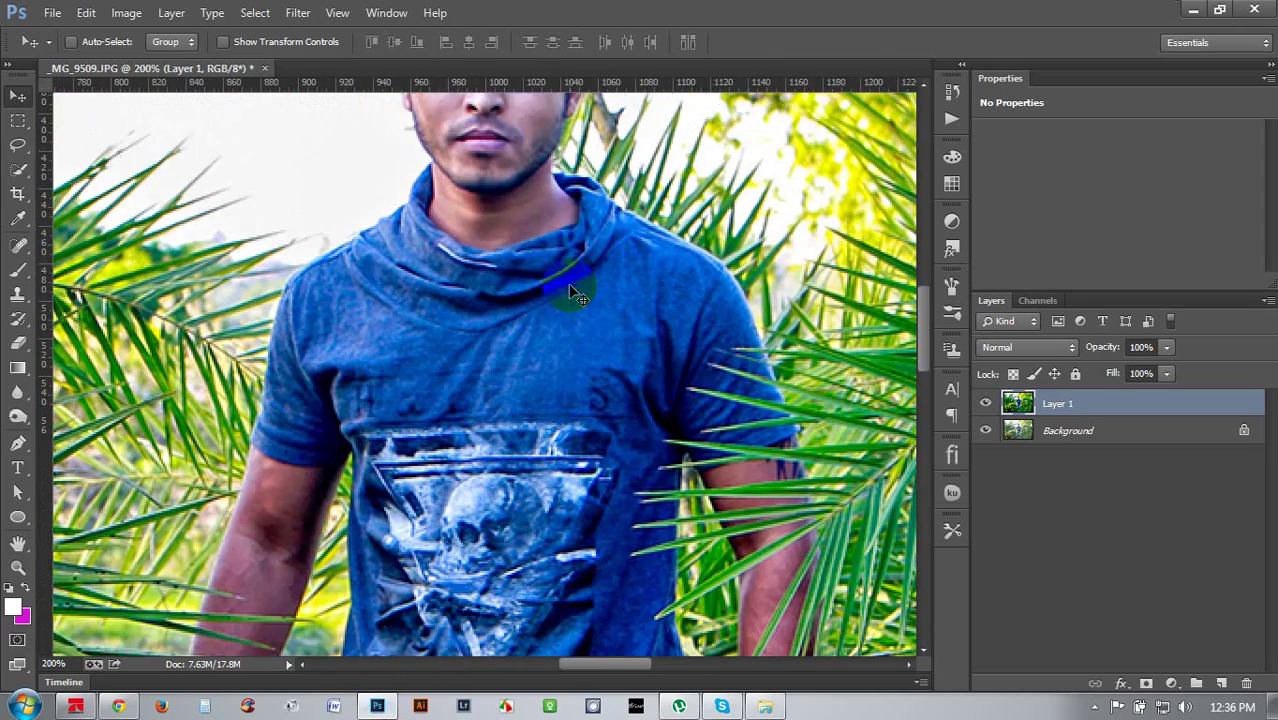
key("ctrl+minus")
key("ctrl+minus")
key("ctrl+minus")
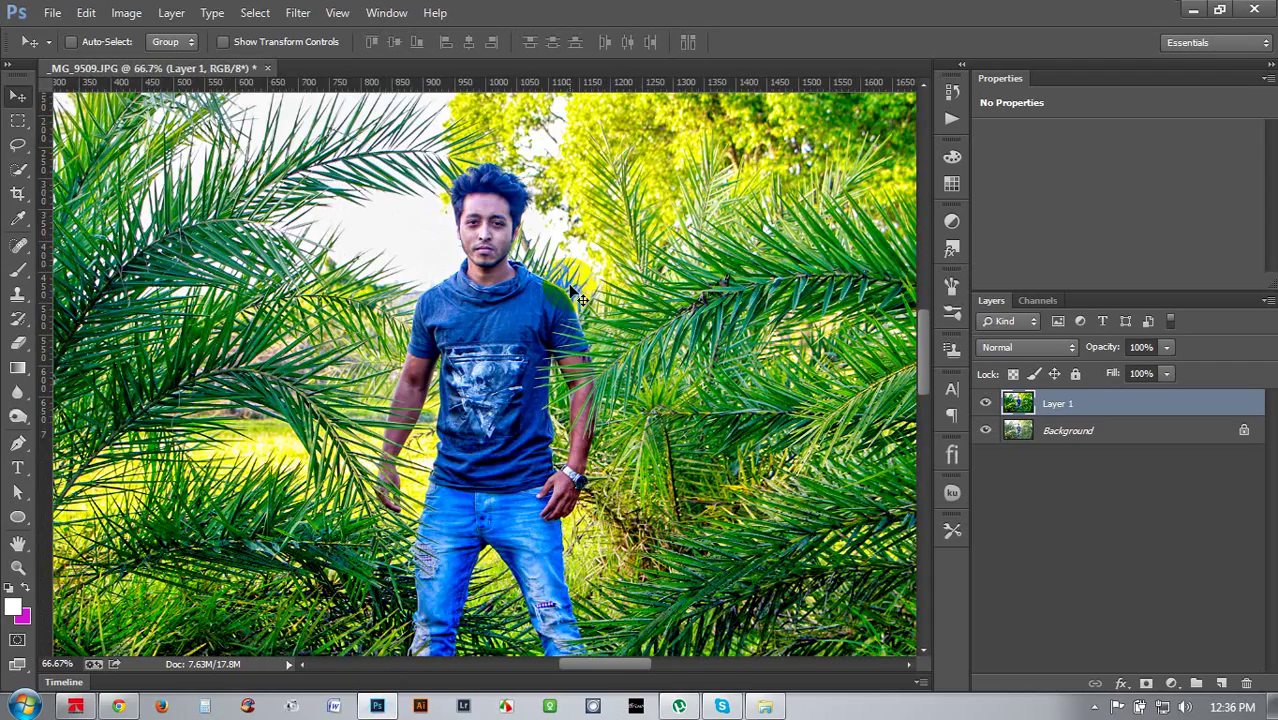
key("ctrl+minus")
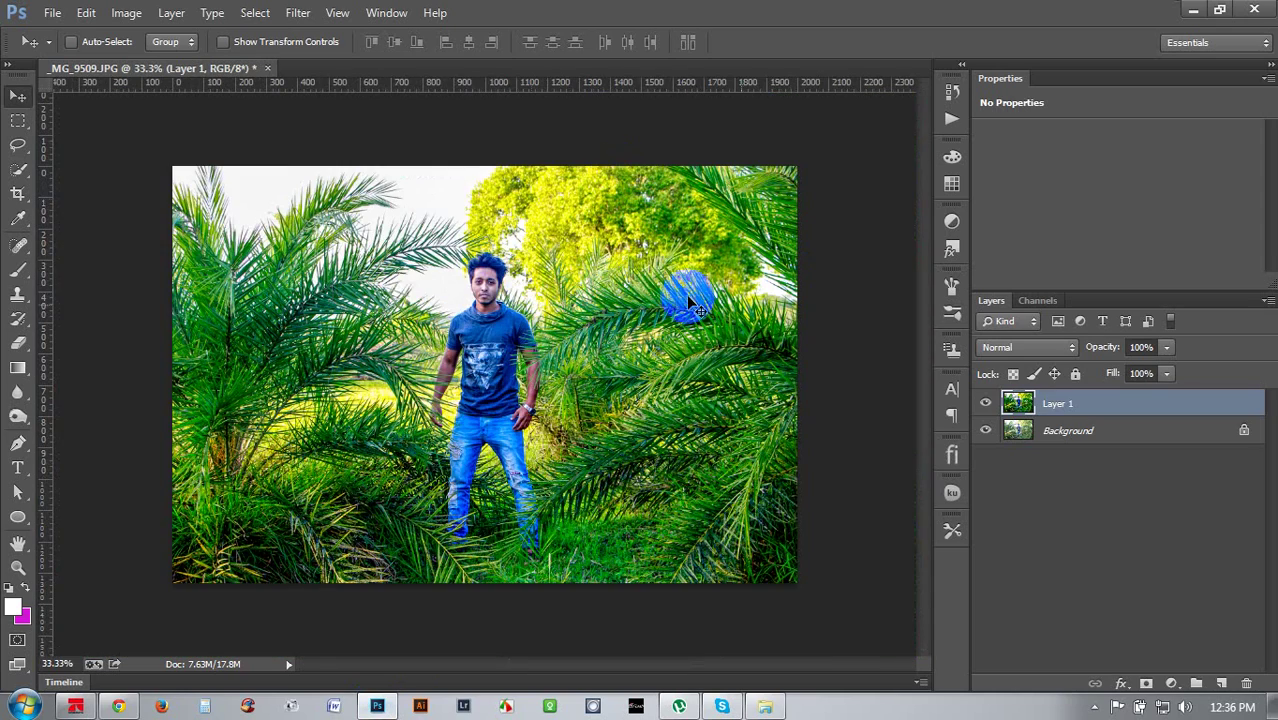
left_click(986, 404)
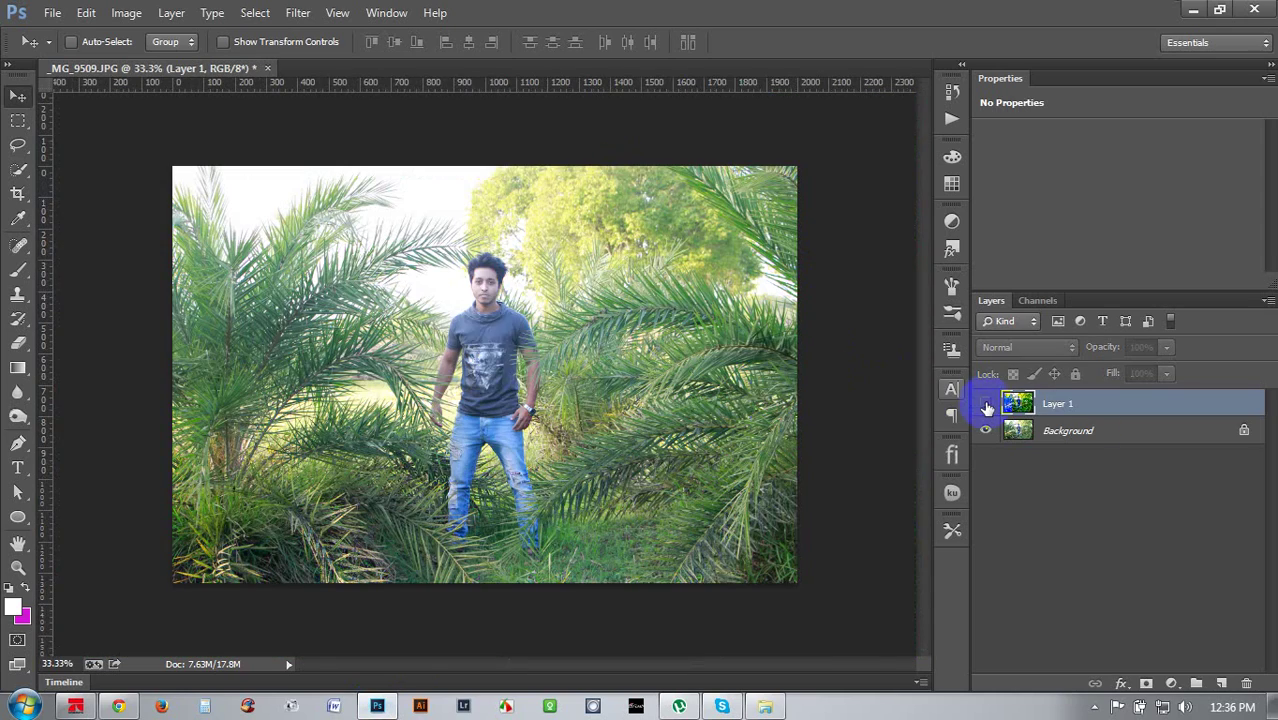
left_click(986, 404)
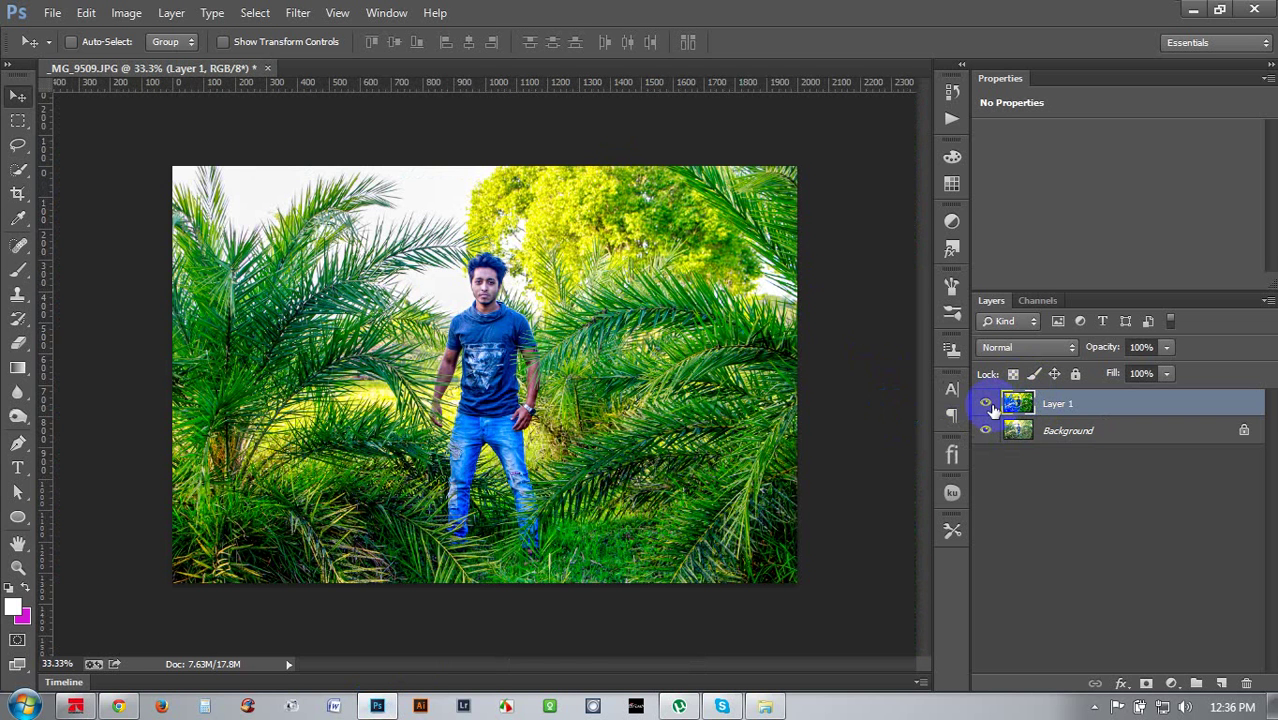
Delete the retouched Layer 1 so only the original Background photo is left
left_click(1022, 404)
left_click_drag(1248, 688, 1248, 688)
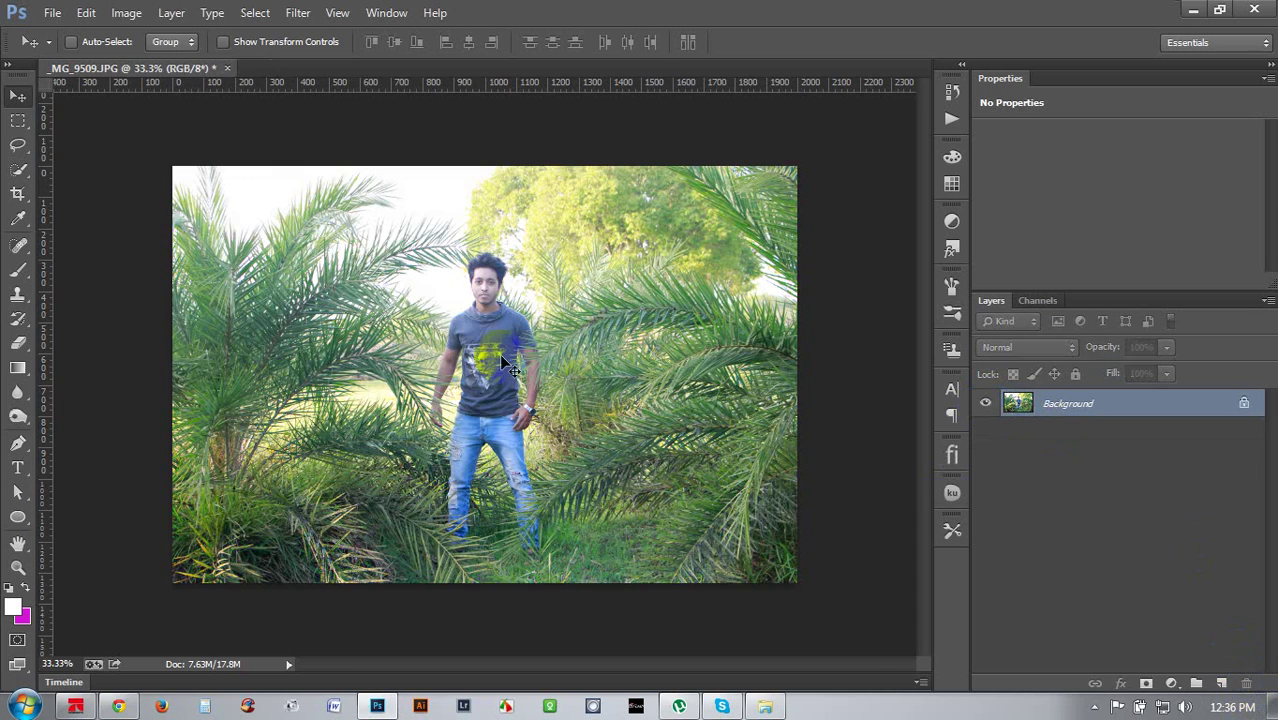
key("ctrl+plus")
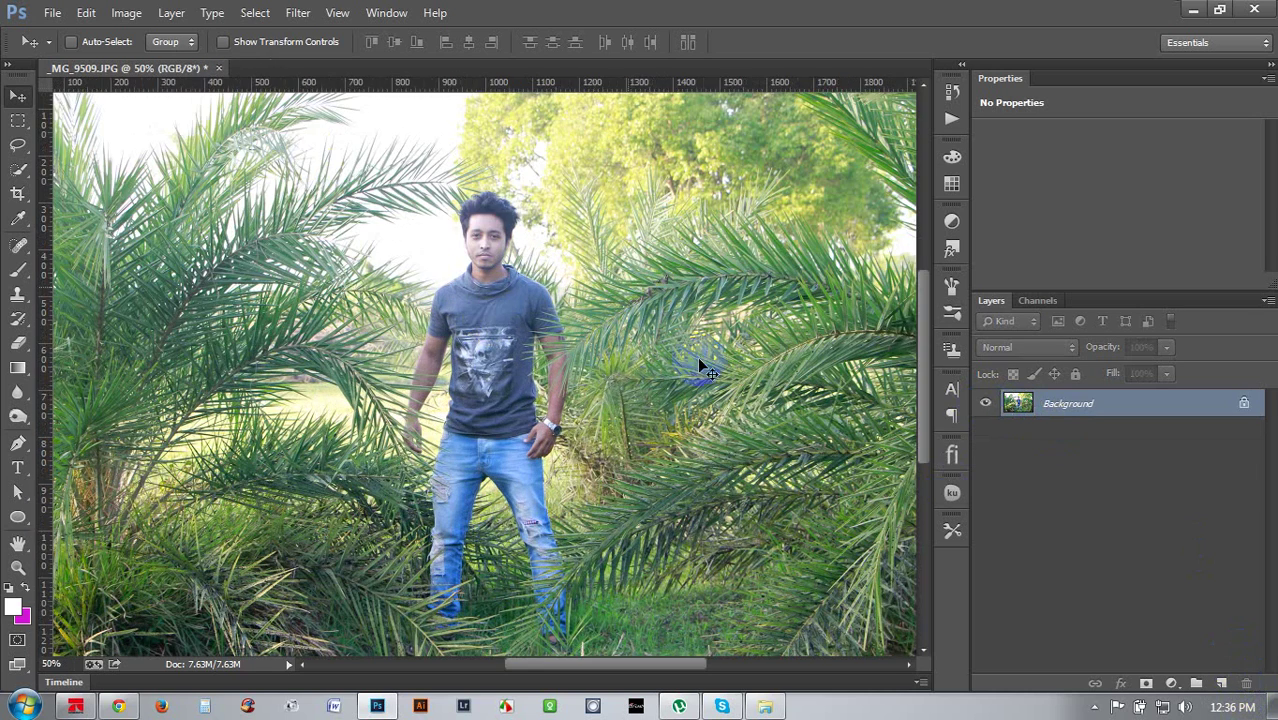
key("ctrl+minus")
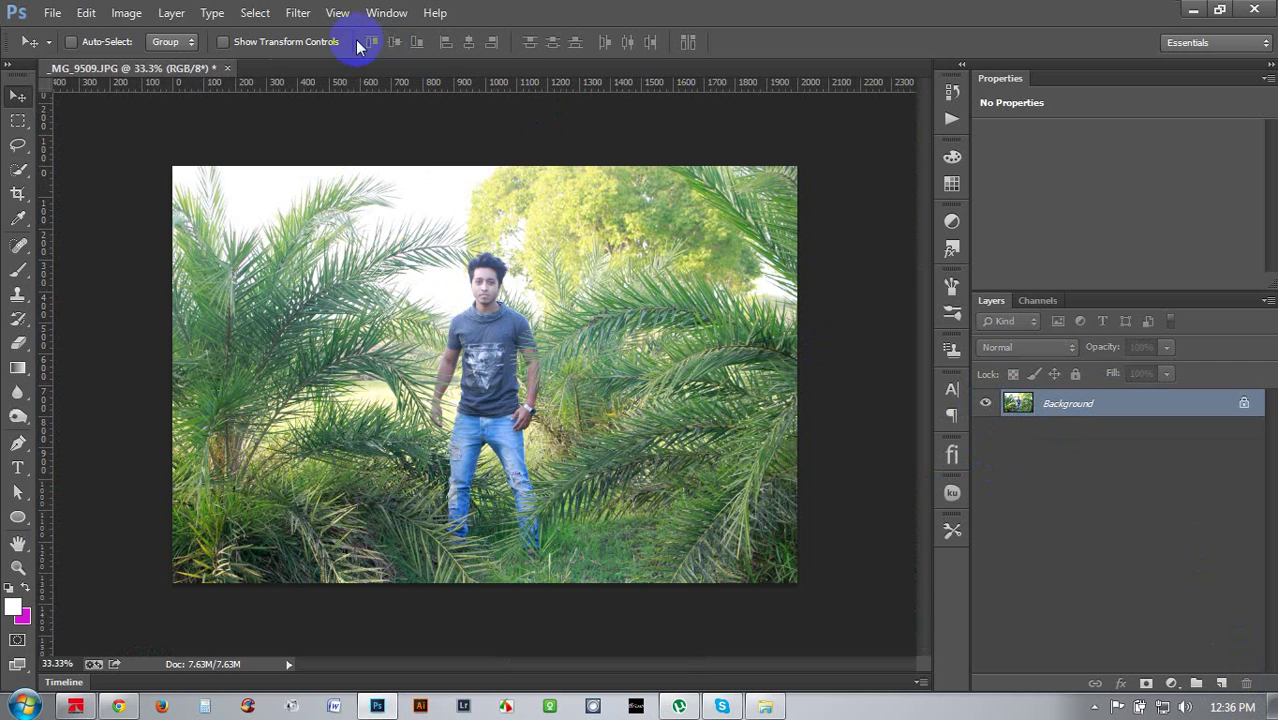
Try Auto Color on the Background photo and undo it
left_click(298, 13)
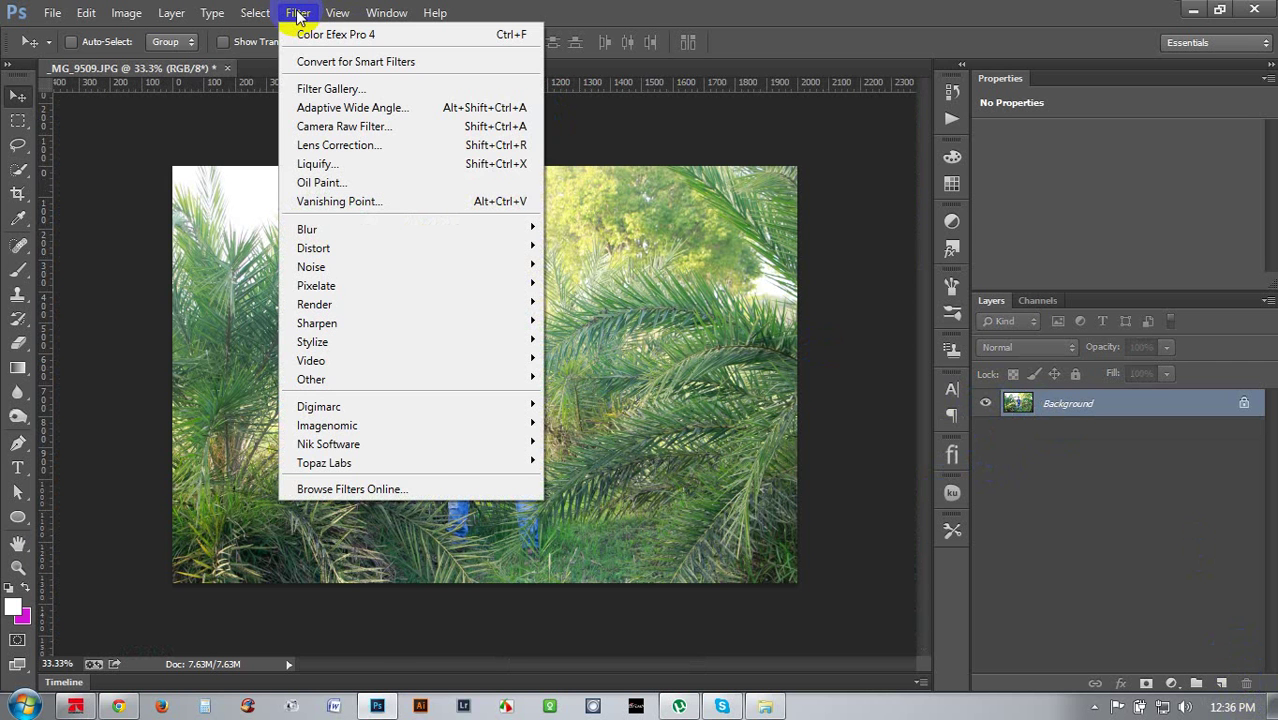
mouse_move(126, 12)
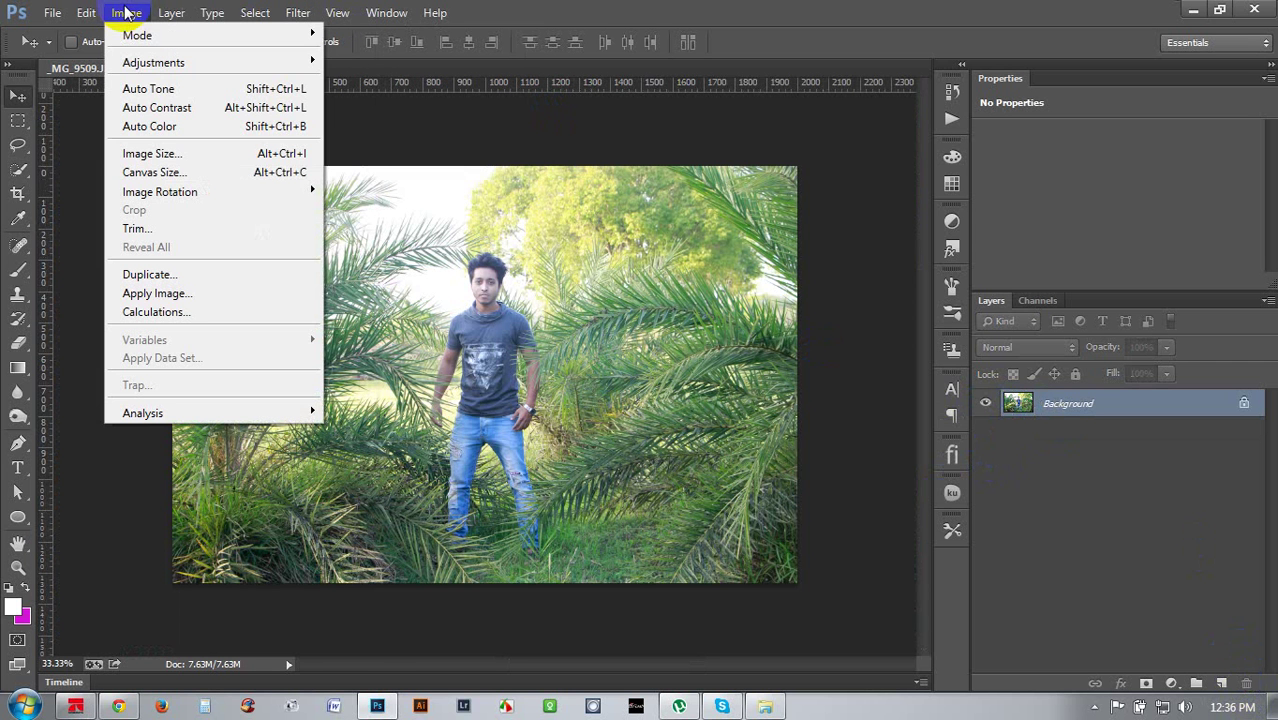
left_click(168, 126)
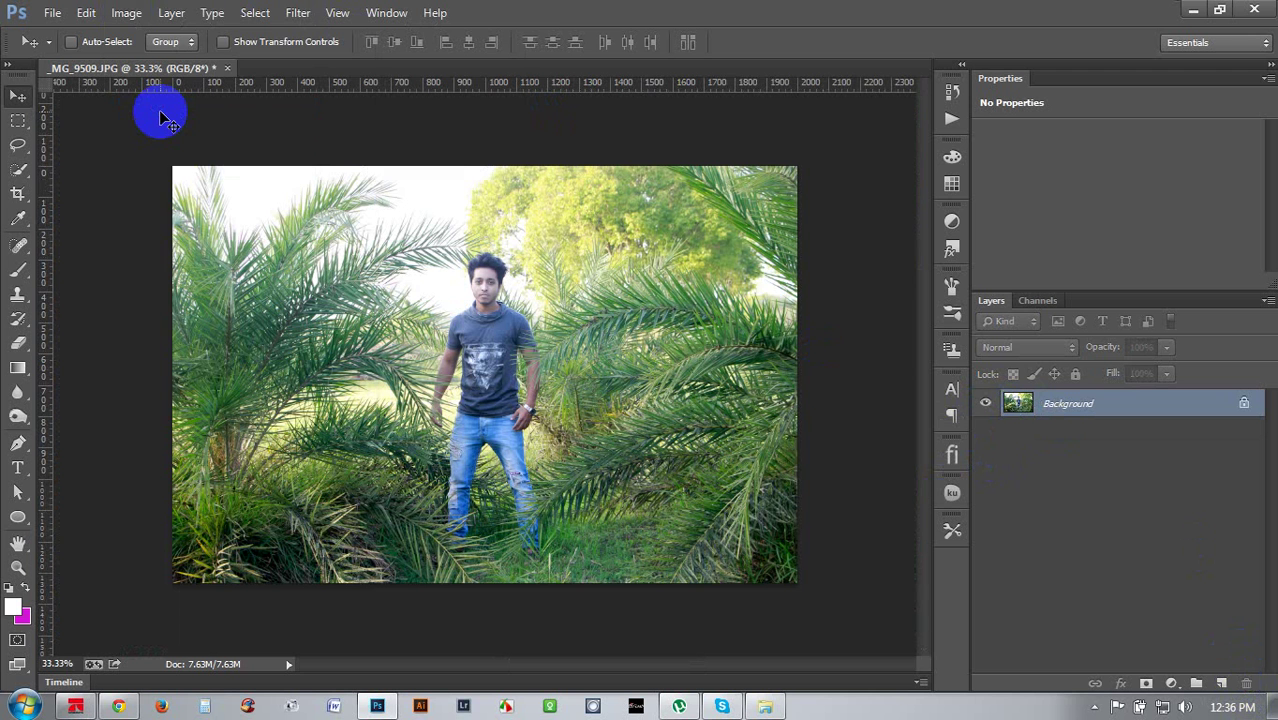
left_click(126, 11)
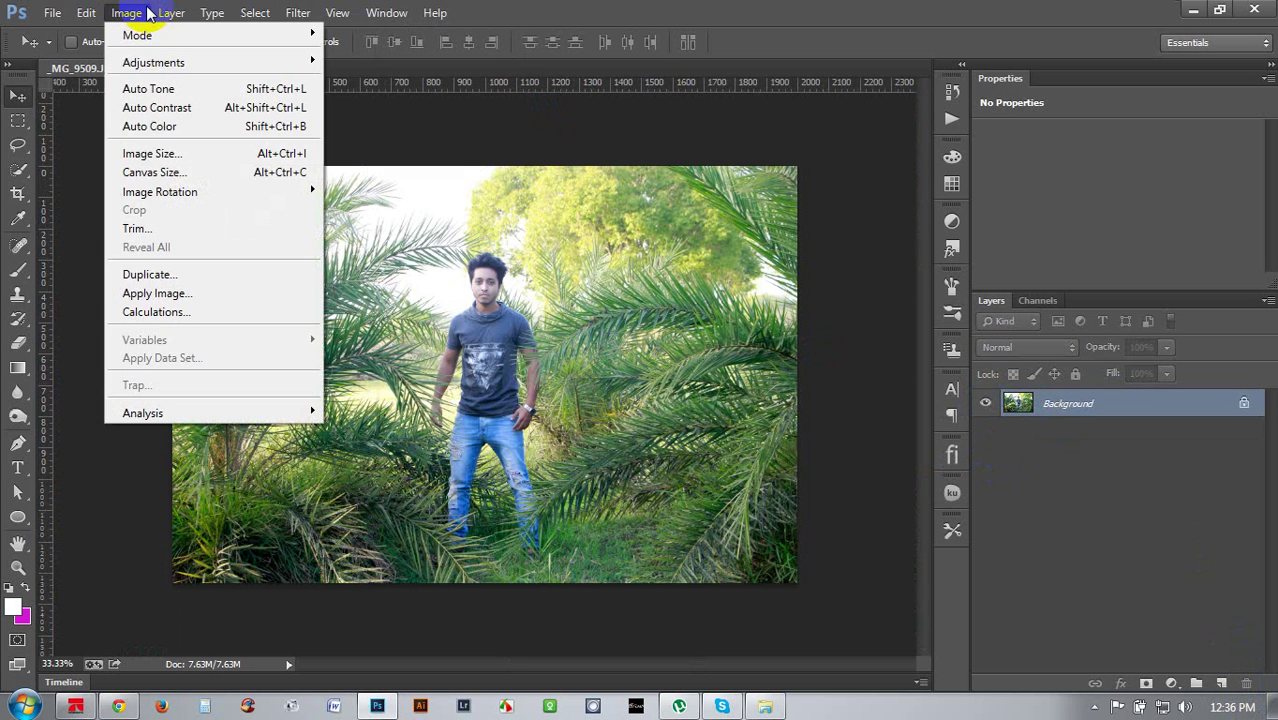
left_click(632, 9)
key("ctrl+z")
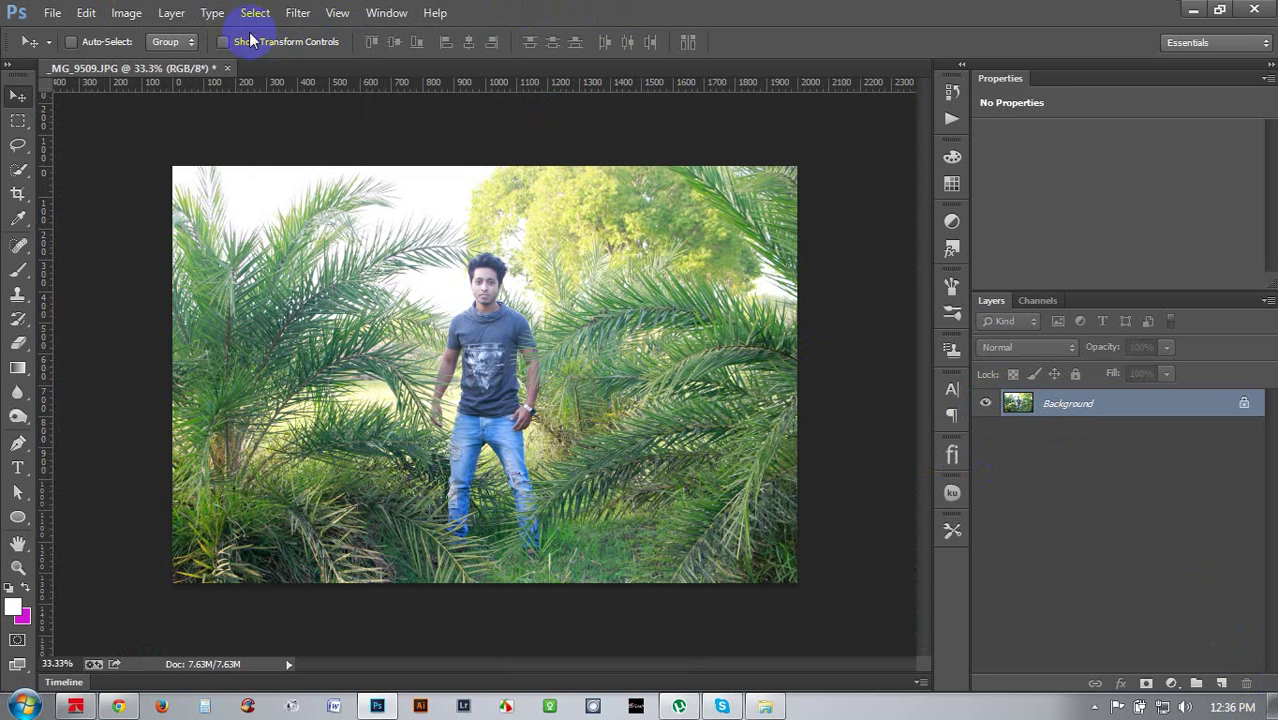
Try Auto Contrast and Auto Tone on the Background photo, undoing each one
left_click(127, 12)
left_click(170, 107)
key("ctrl+z")
left_click(126, 14)
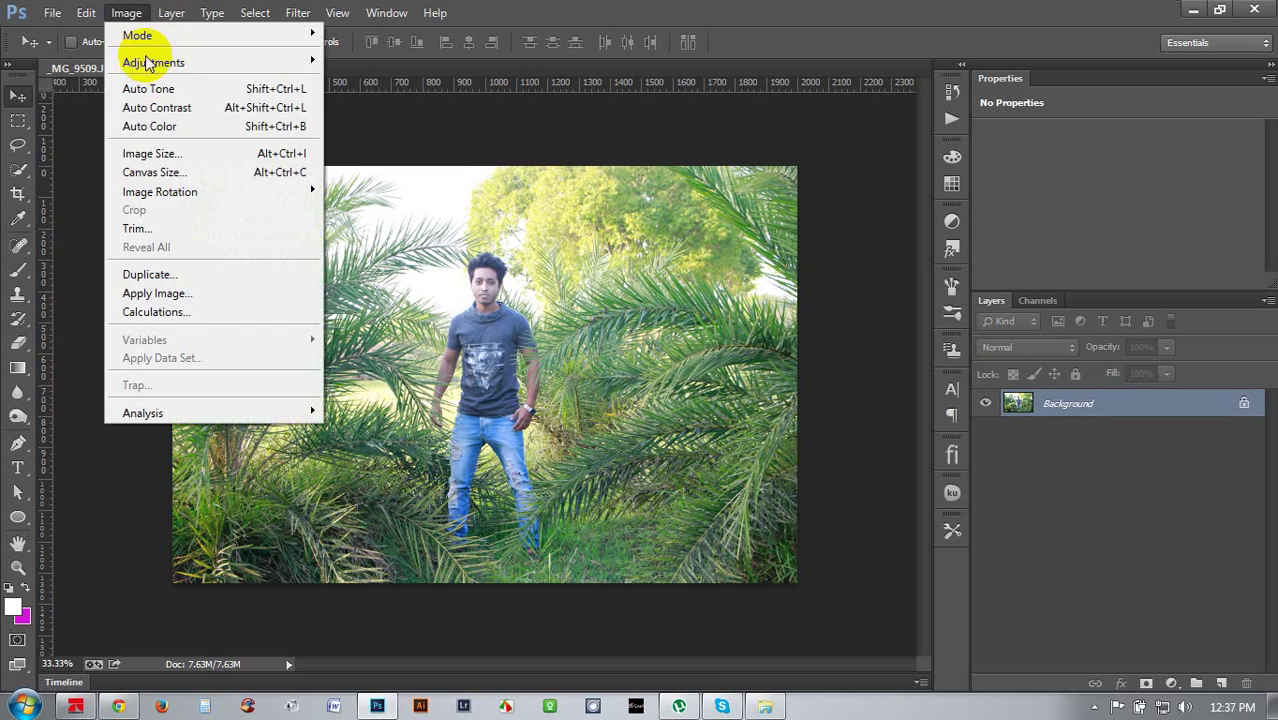
left_click(156, 90)
key("ctrl+z")
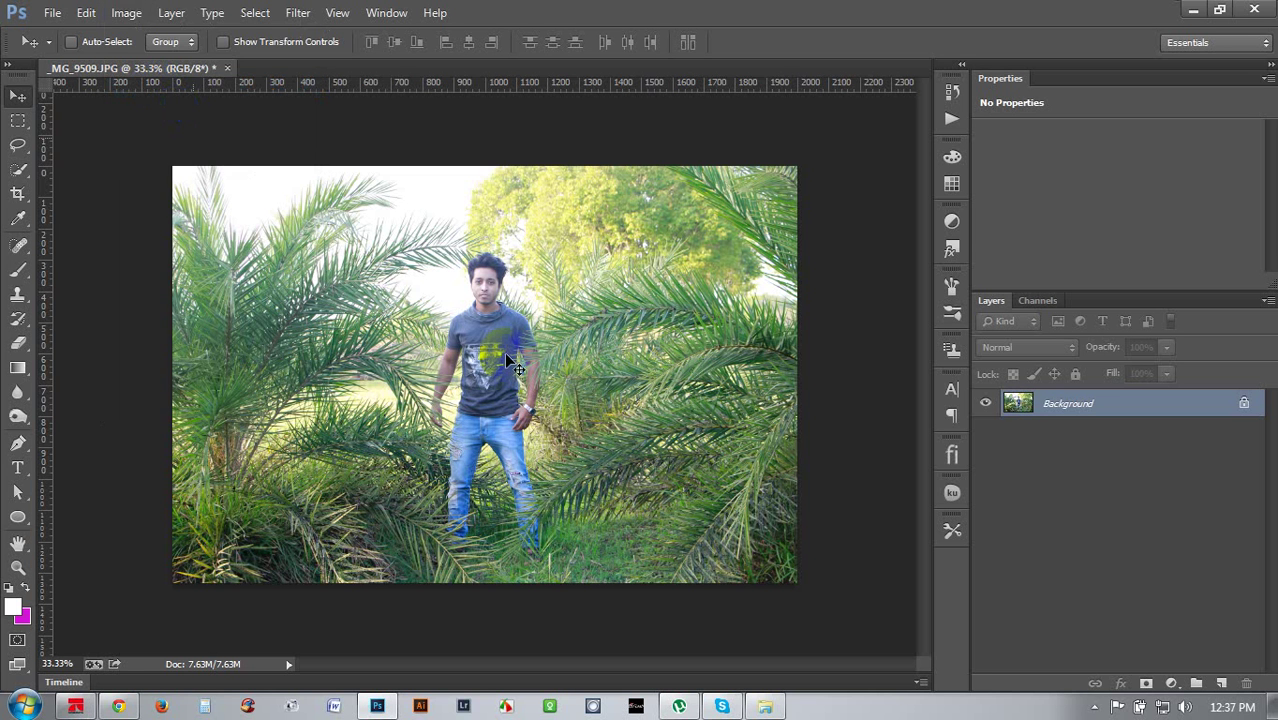
Apply Auto Contrast to the Background photo and open it in the Camera Raw Filter
left_click(121, 16)
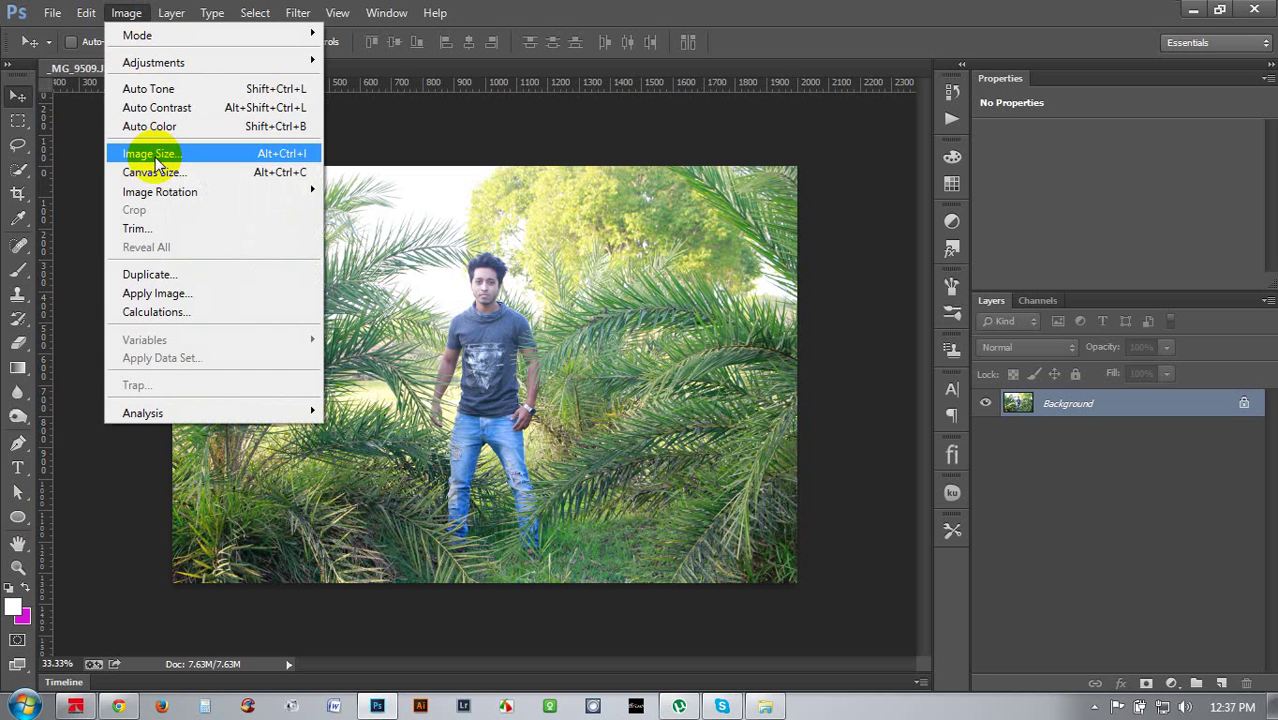
left_click(155, 108)
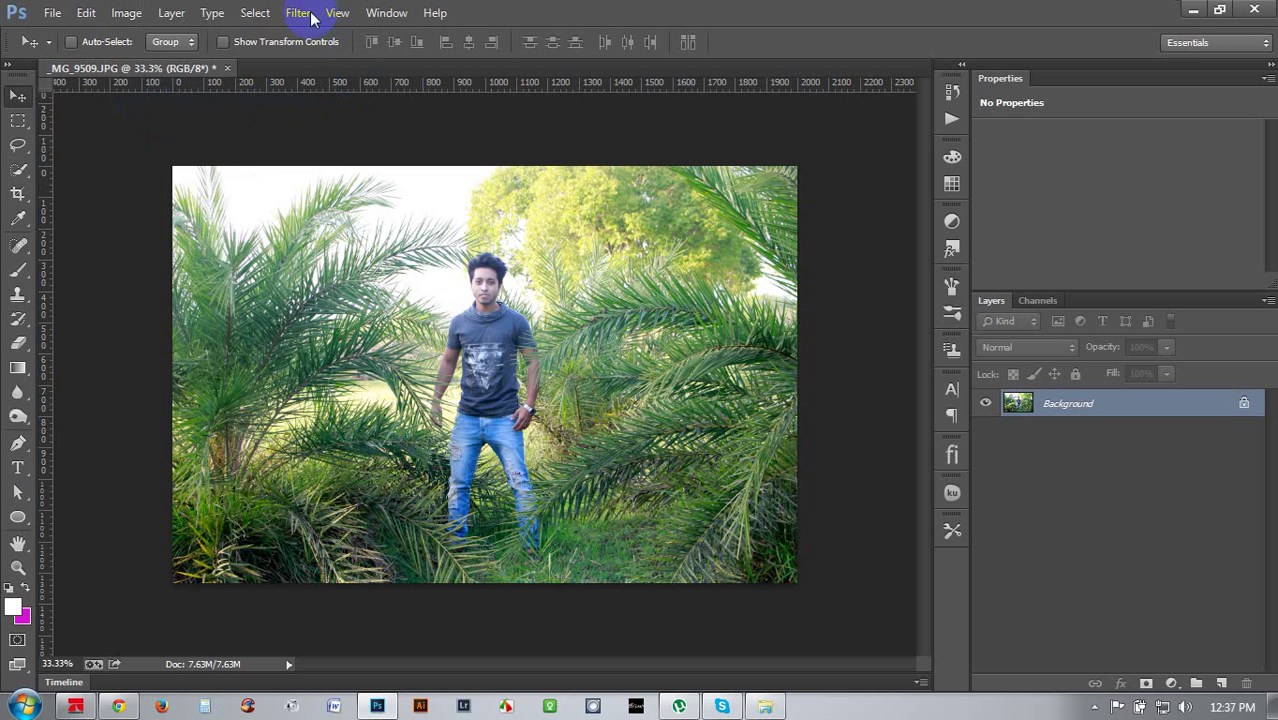
left_click(297, 13)
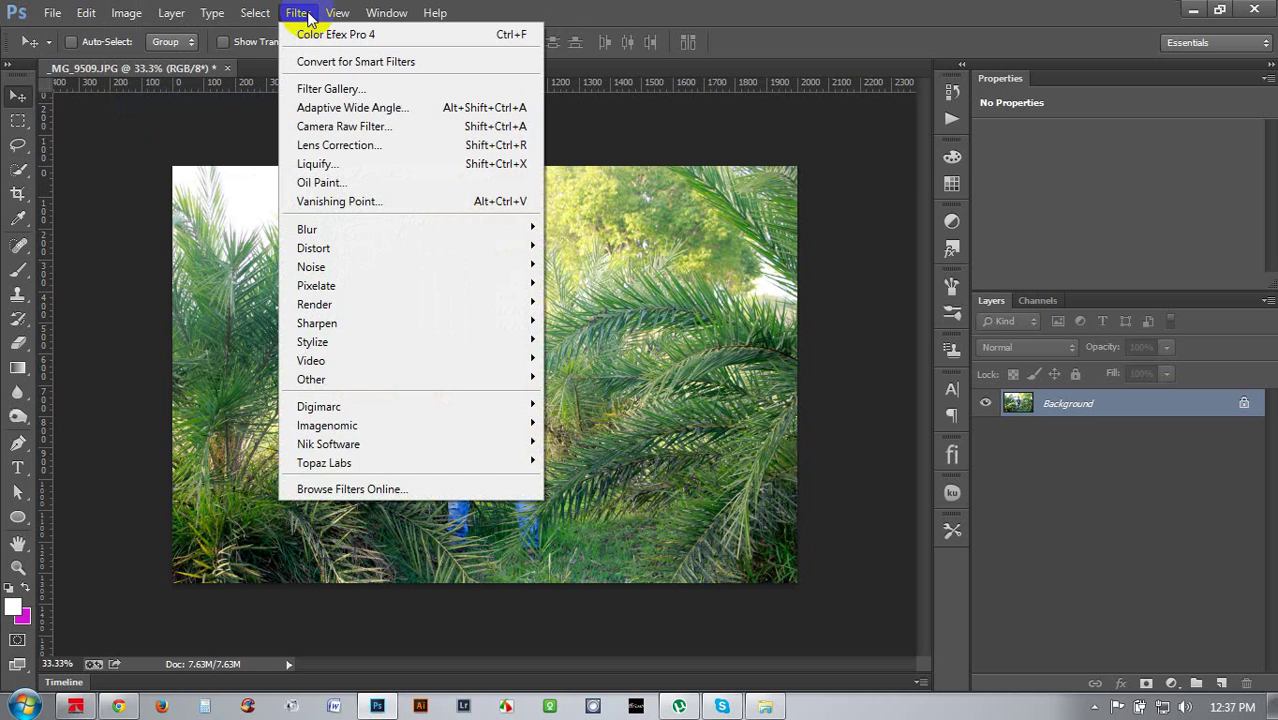
left_click(300, 14)
left_click(300, 14)
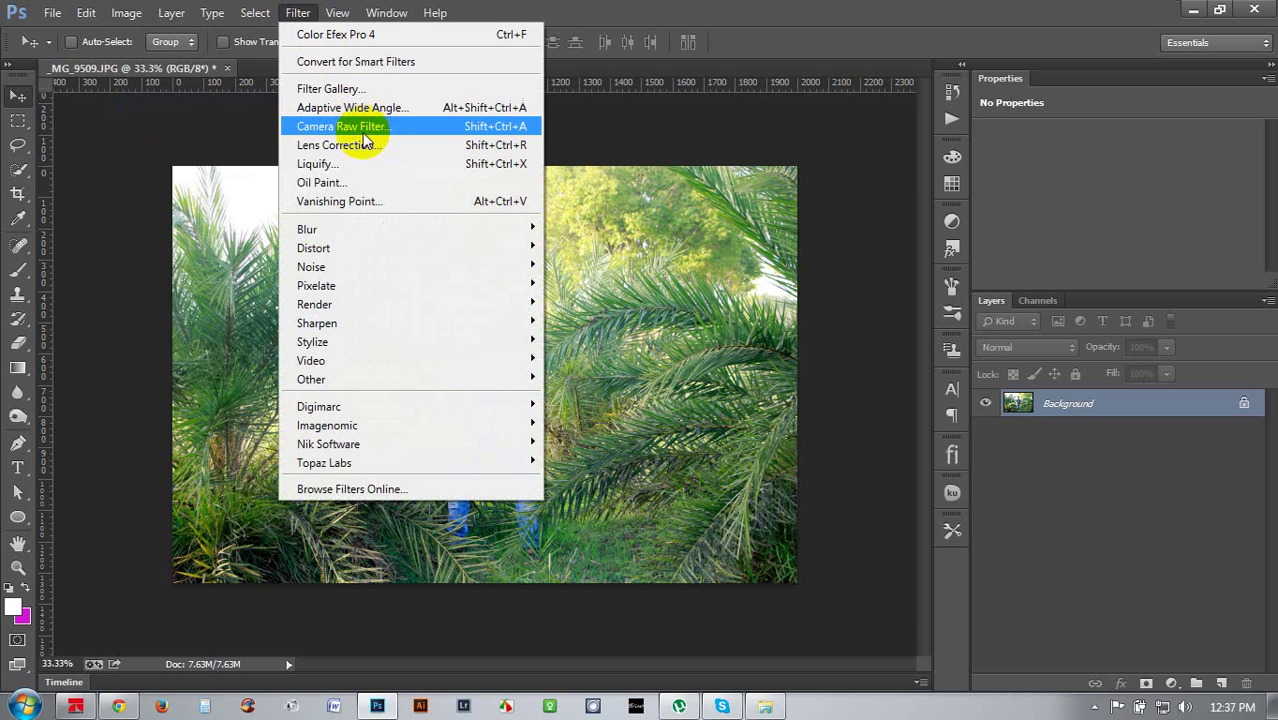
left_click(366, 135)
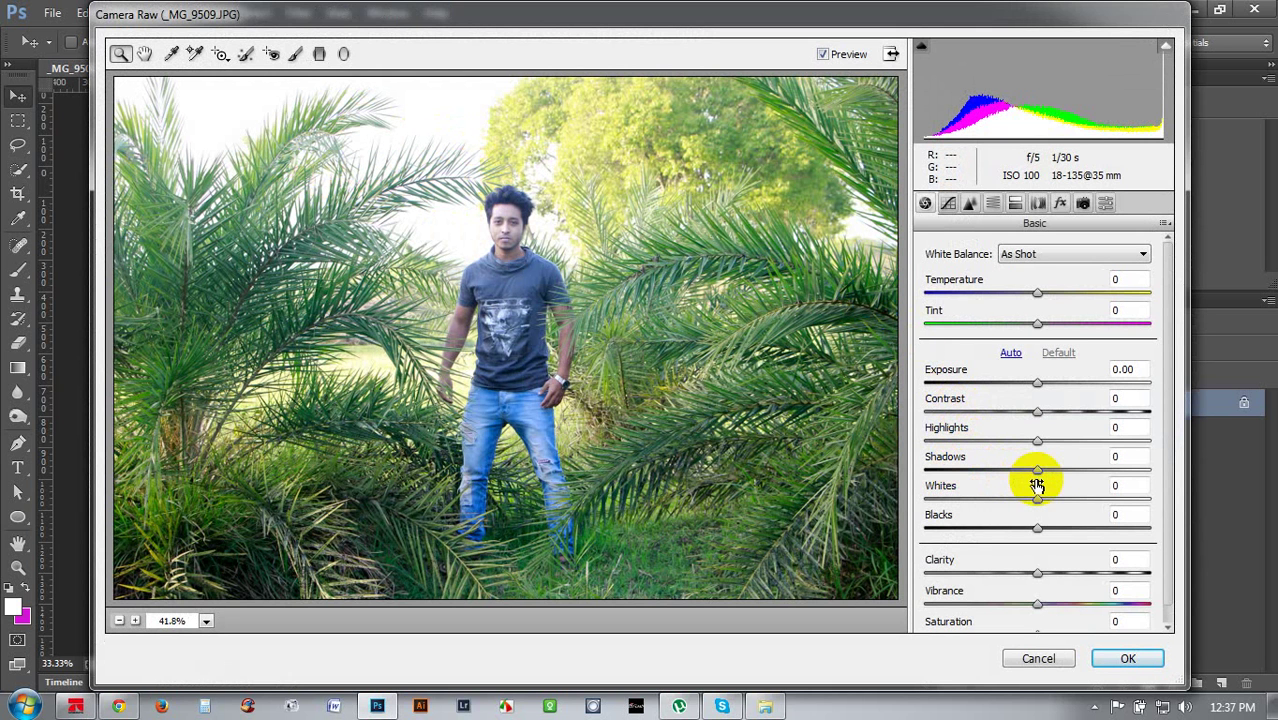
Set the basic tone values to Shadows +100, Highlights -100, Whites +63 and Blacks -87
left_click_drag(1039, 470, 1184, 493)
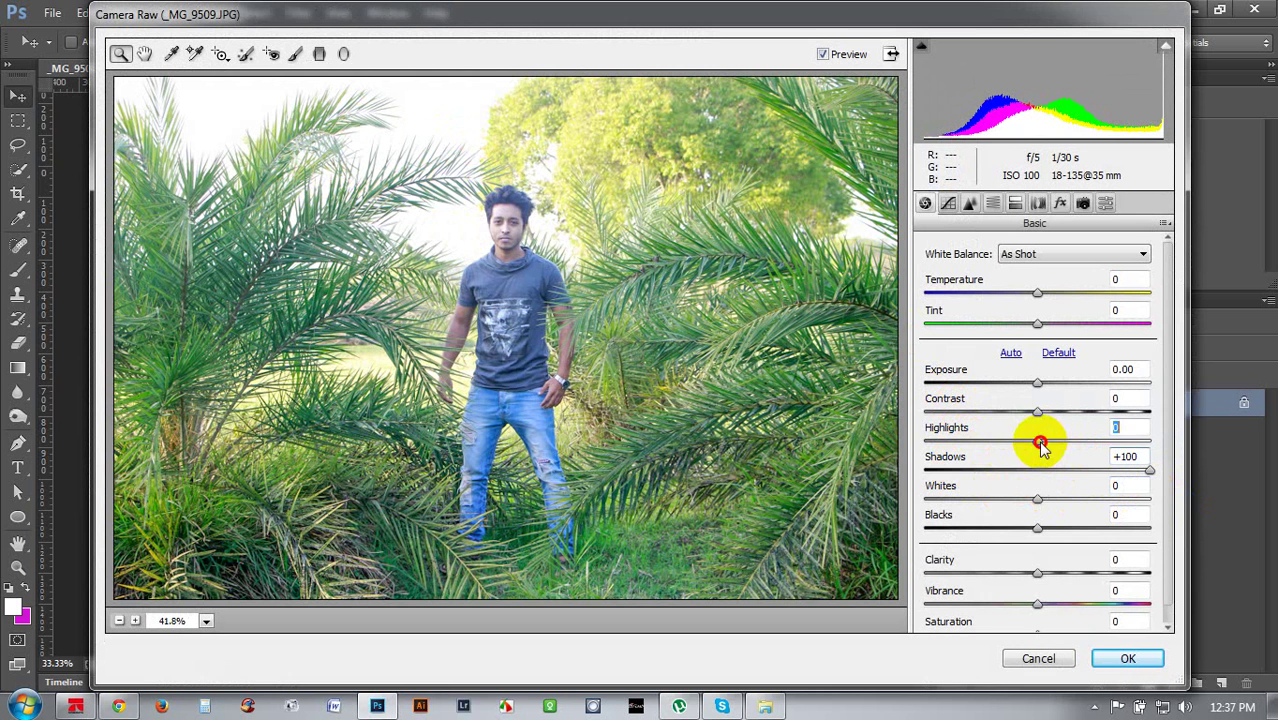
left_click_drag(1040, 445, 907, 487)
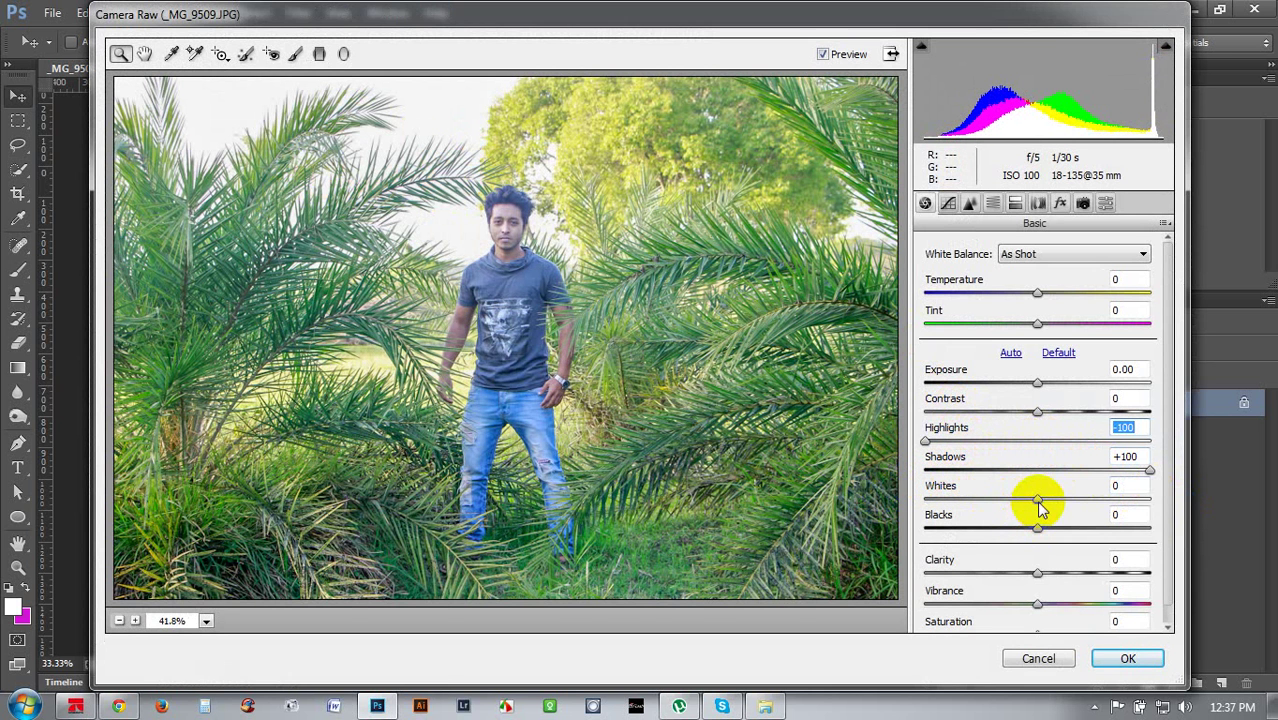
left_click_drag(1040, 500, 950, 523)
left_click_drag(1050, 499, 1116, 510)
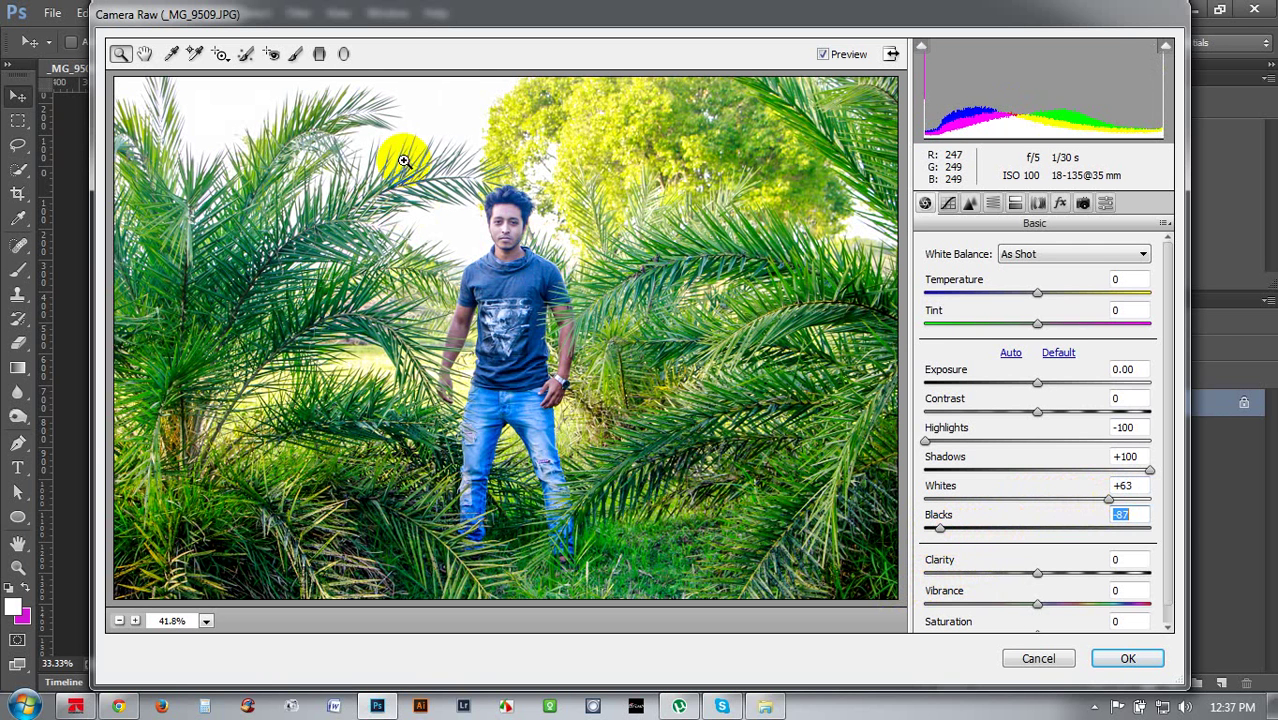
Raise the Whites to +78 and inspect the man's face, shirt and arms in the preview
left_click_drag(404, 160, 608, 326)
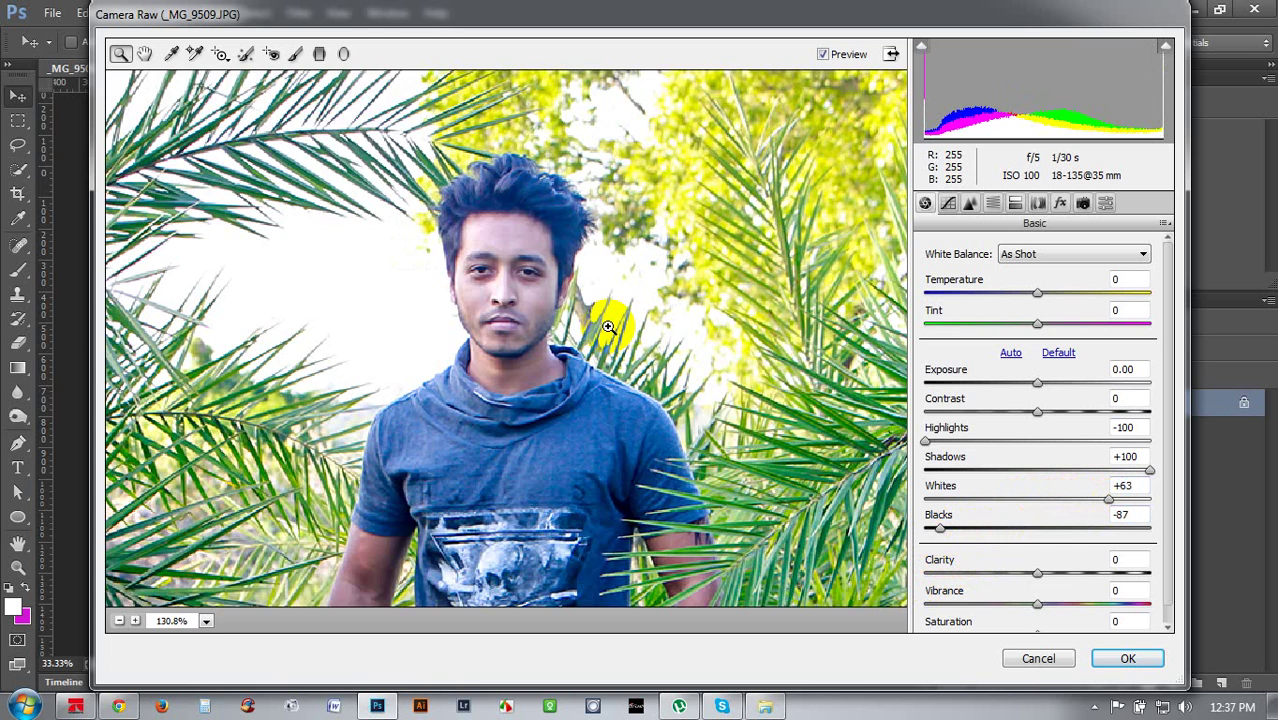
scroll(608, 326, "down", 2)
scroll(470, 180, "up", 1)
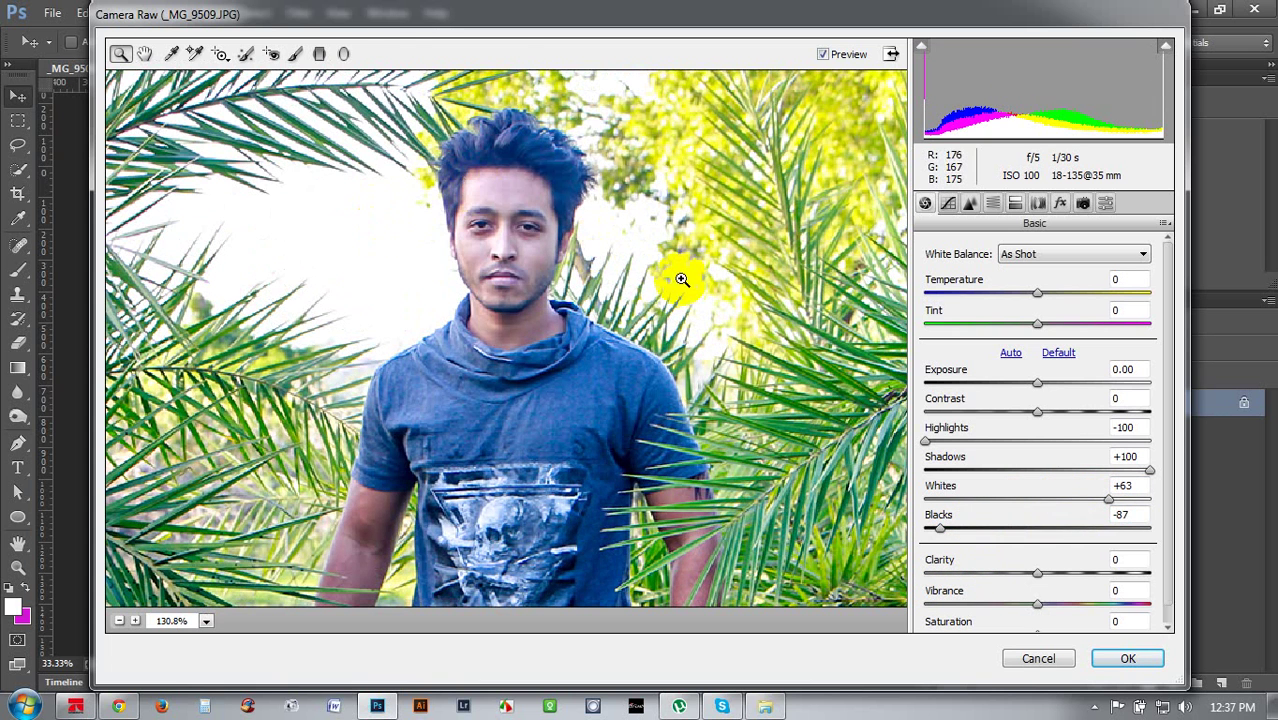
left_click_drag(1112, 498, 1125, 500)
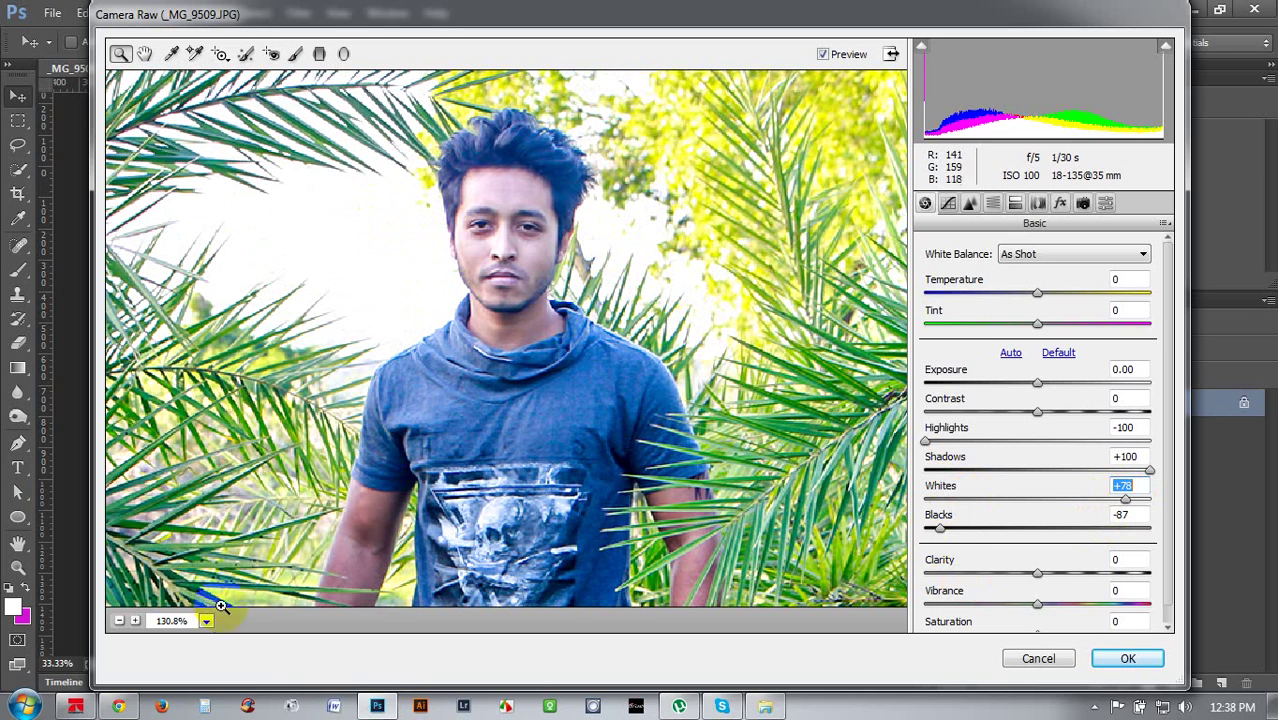
left_click(118, 621)
left_click(118, 621)
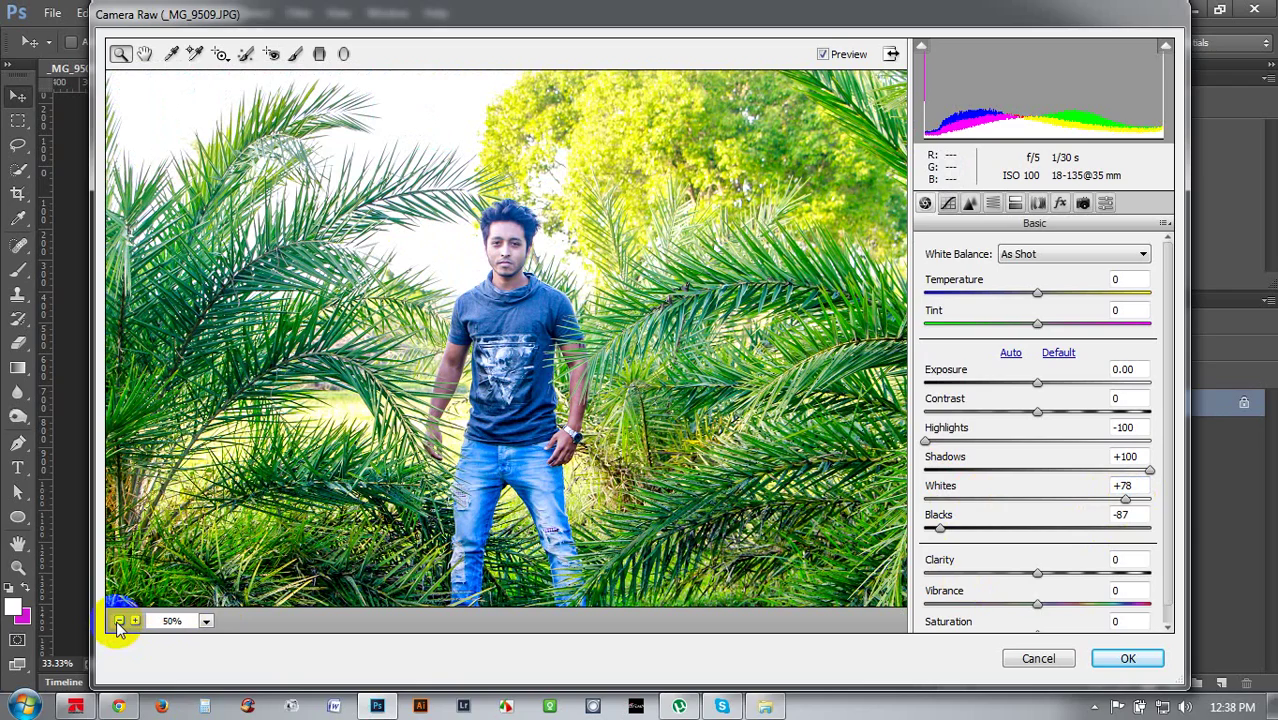
left_click(118, 621)
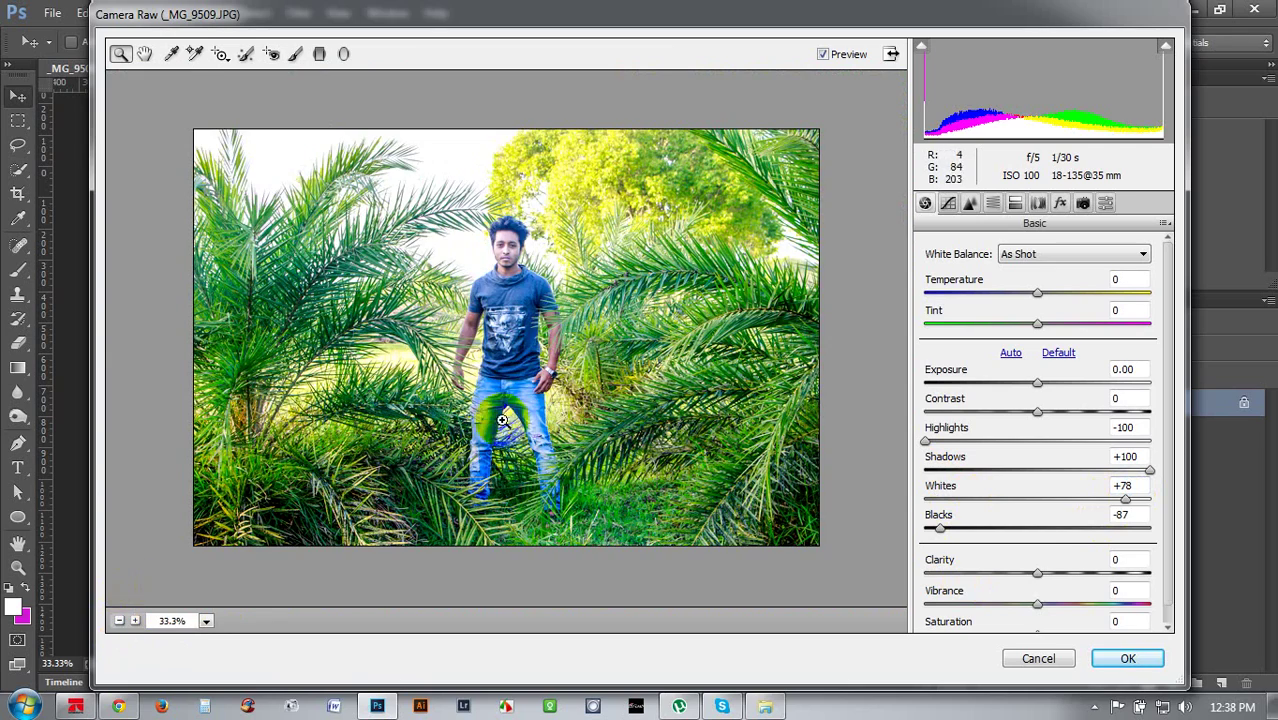
left_click_drag(478, 287, 620, 417)
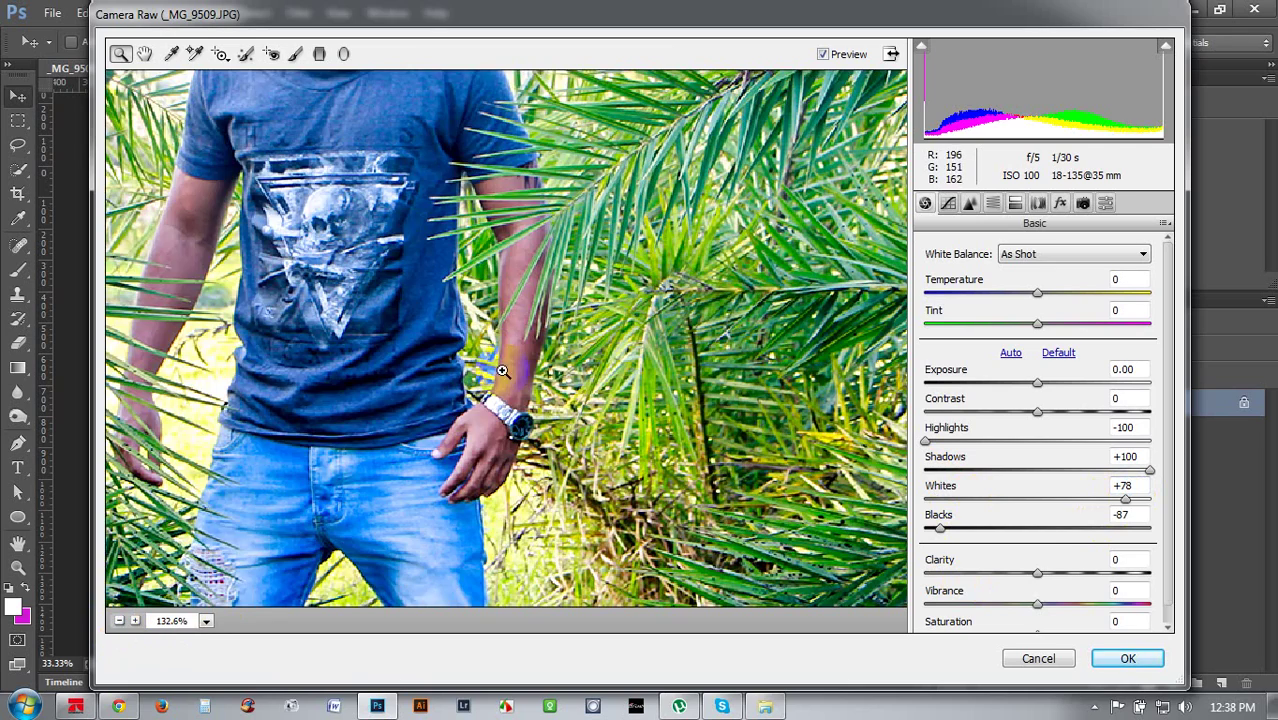
left_click(118, 621)
left_click(118, 621)
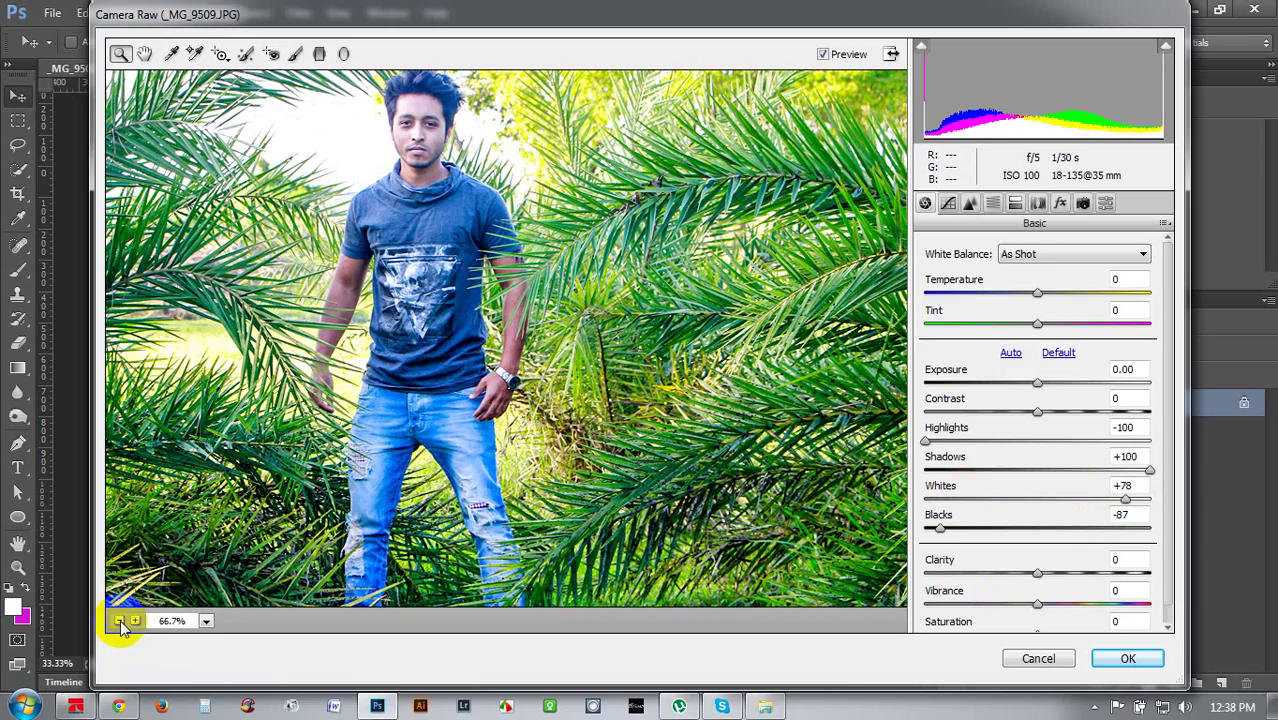
left_click(118, 621)
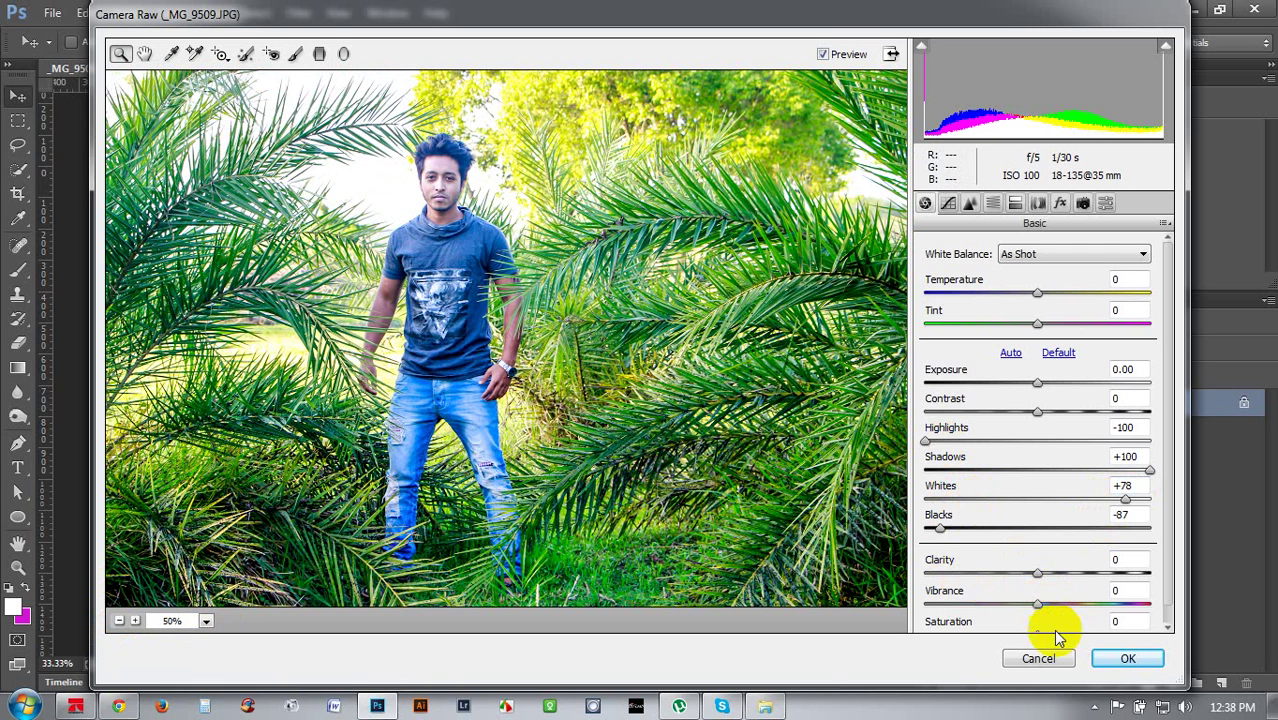
Set the sharpening to Amount 17, Radius 1.3 and Detail 67, and apply the Camera Raw filter
left_click(971, 204)
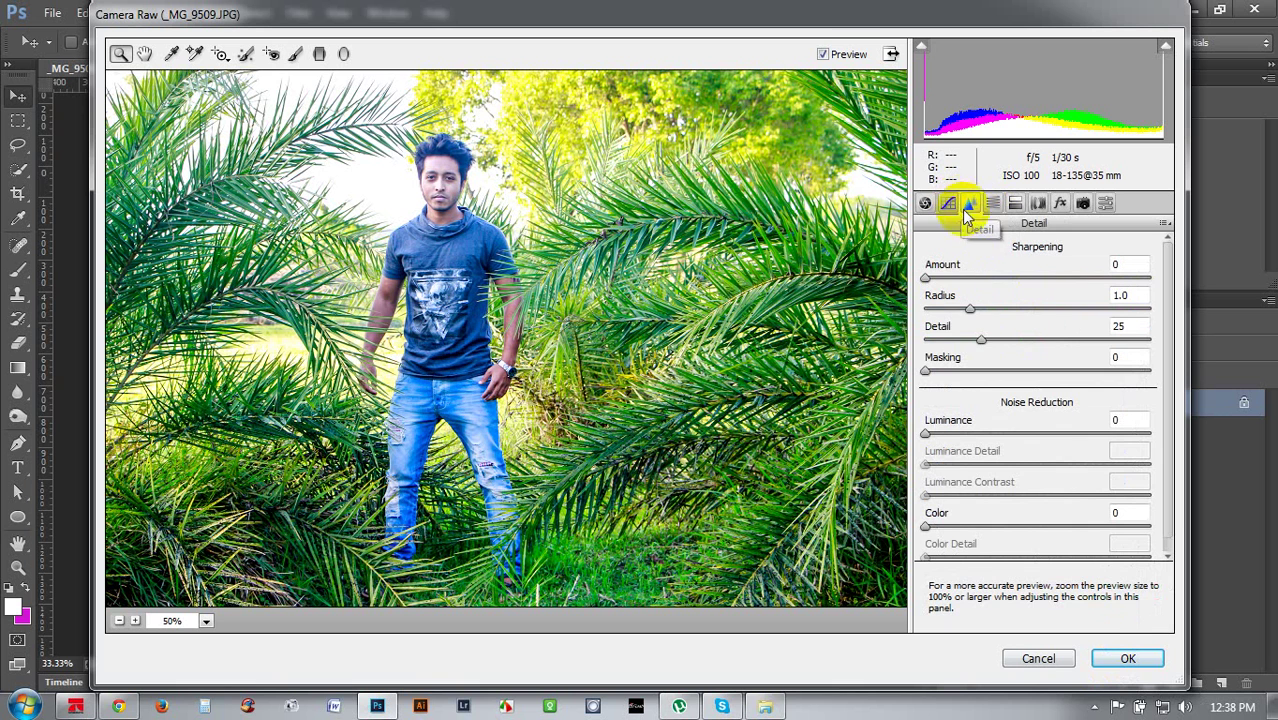
left_click_drag(985, 343, 1081, 348)
left_click_drag(926, 278, 993, 313)
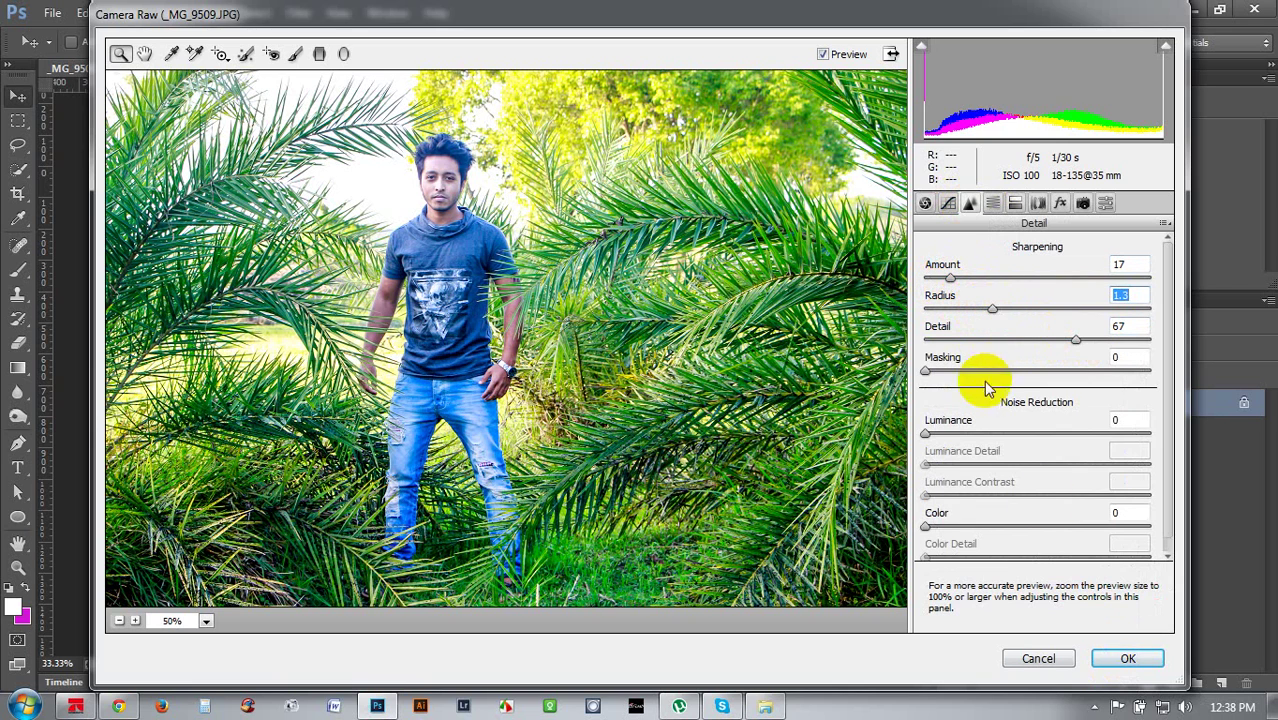
left_click(1128, 658)
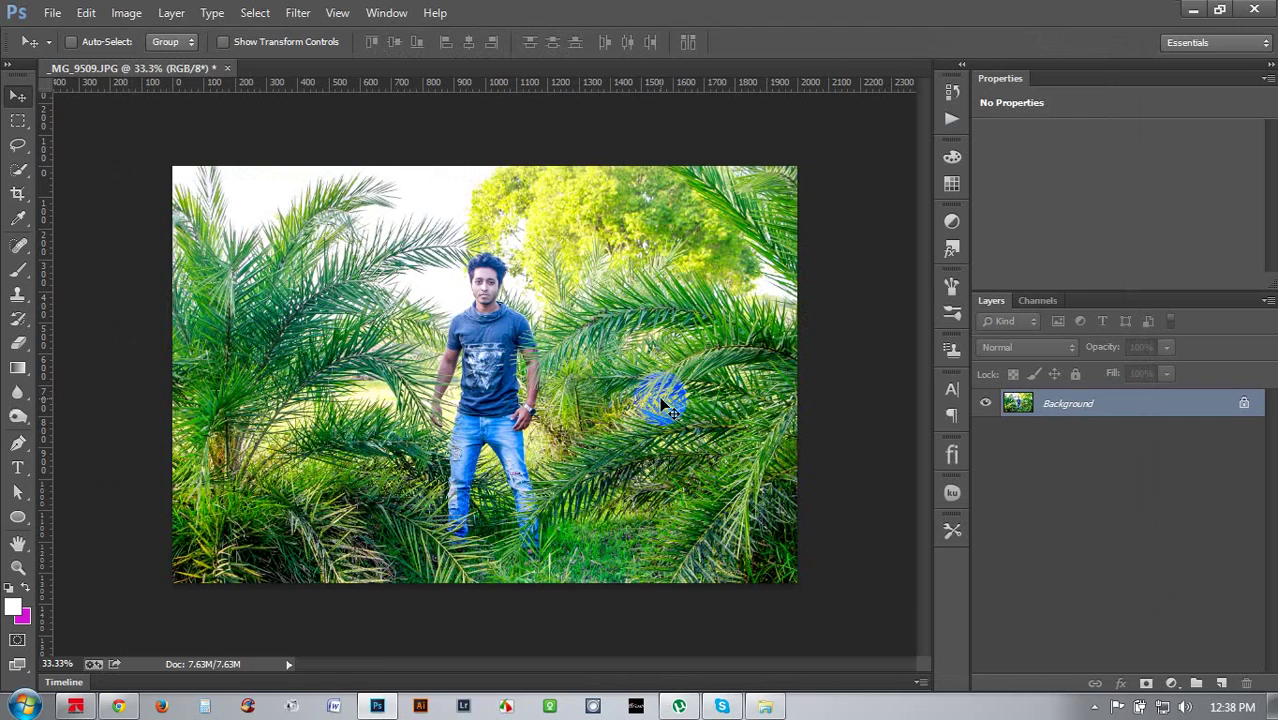
Compare the photo before and after the Camera Raw filter by undoing and restoring it
key("ctrl+plus")
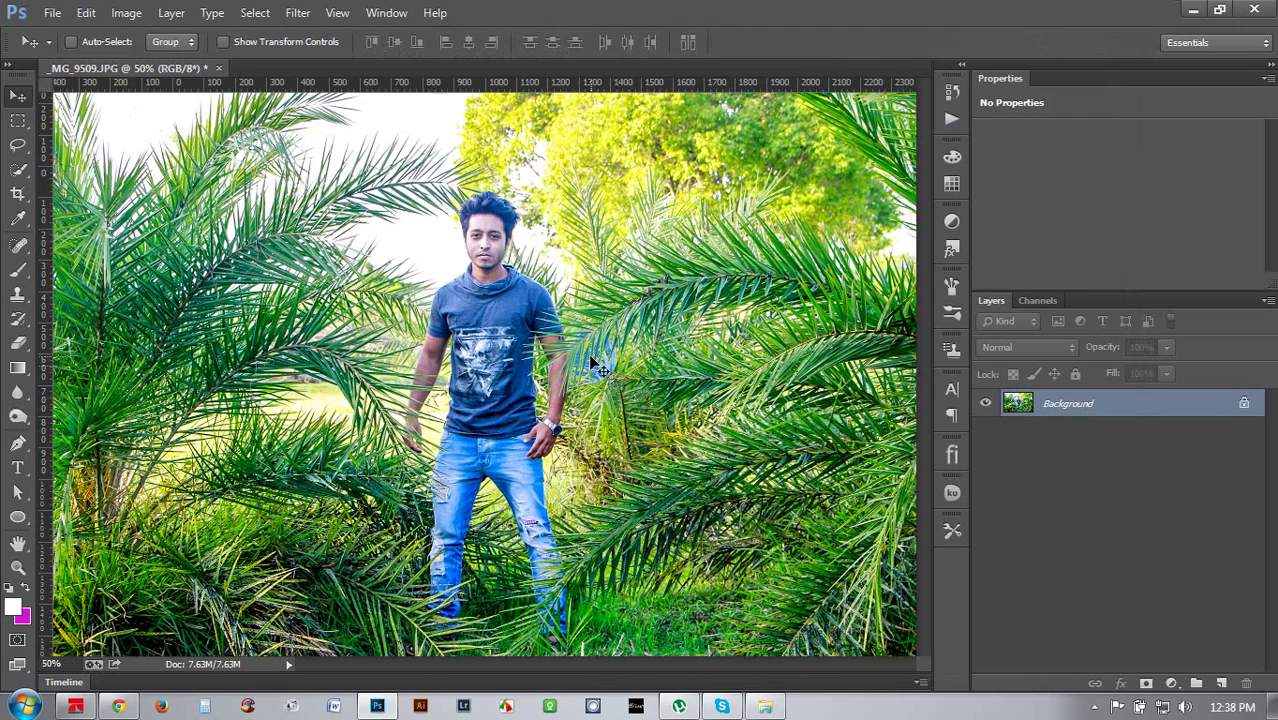
key("ctrl+z")
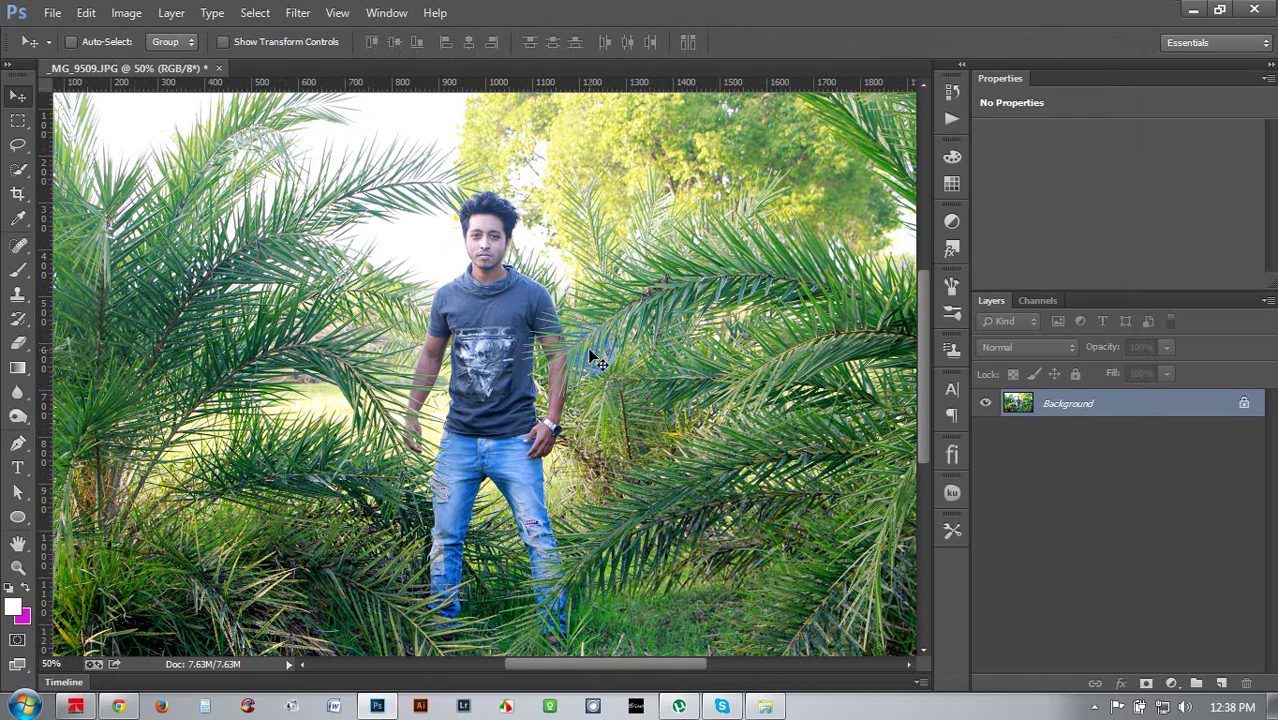
key("ctrl+z")
Remove the mark beside the man's nose with the content-aware Spot Healing Brush at size 10
key("ctrl+plus")
key("ctrl+plus")
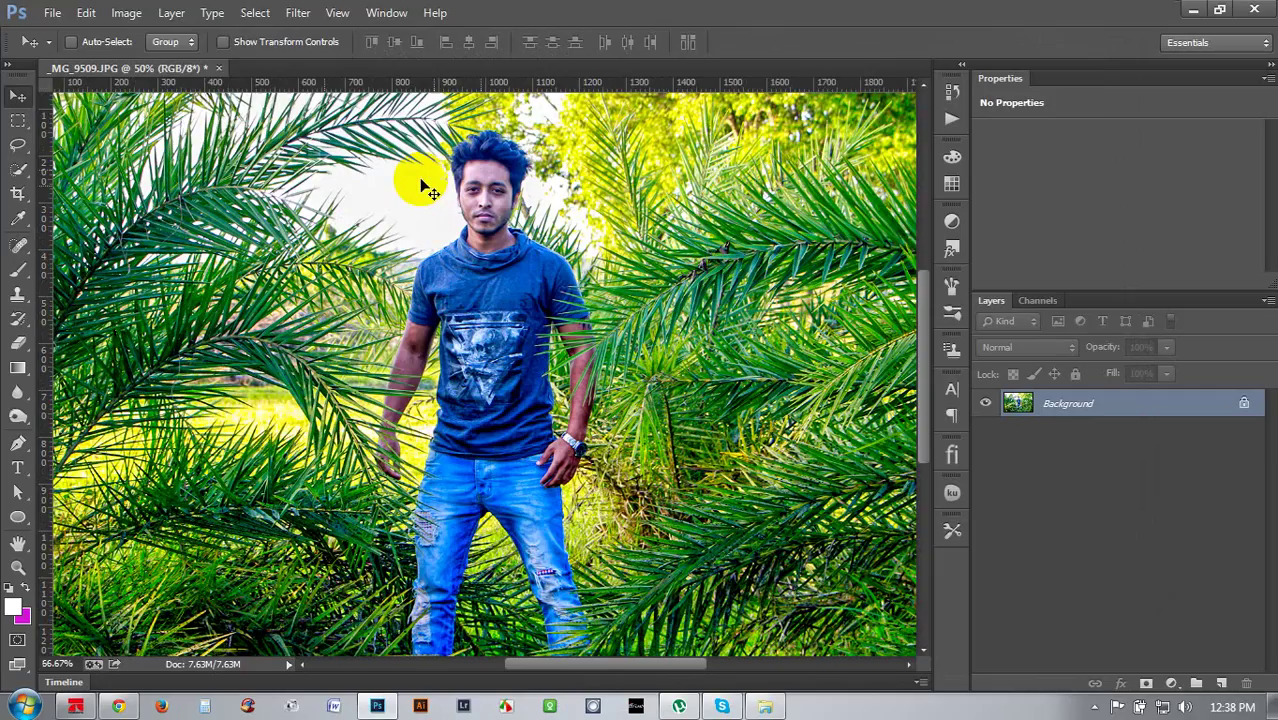
scroll(408, 207, "up", 4)
key("ctrl+plus")
key("ctrl+plus")
key("ctrl+plus")
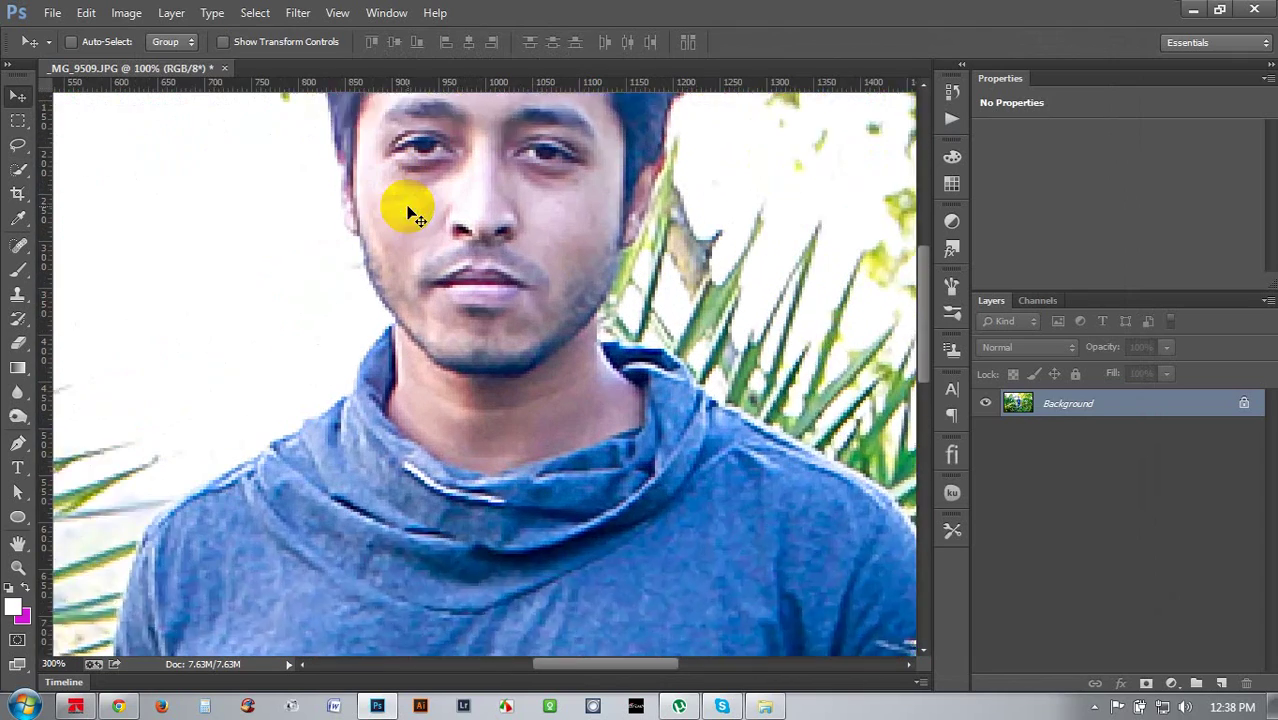
scroll(408, 206, "up", 1)
left_click(18, 245)
left_click(510, 326)
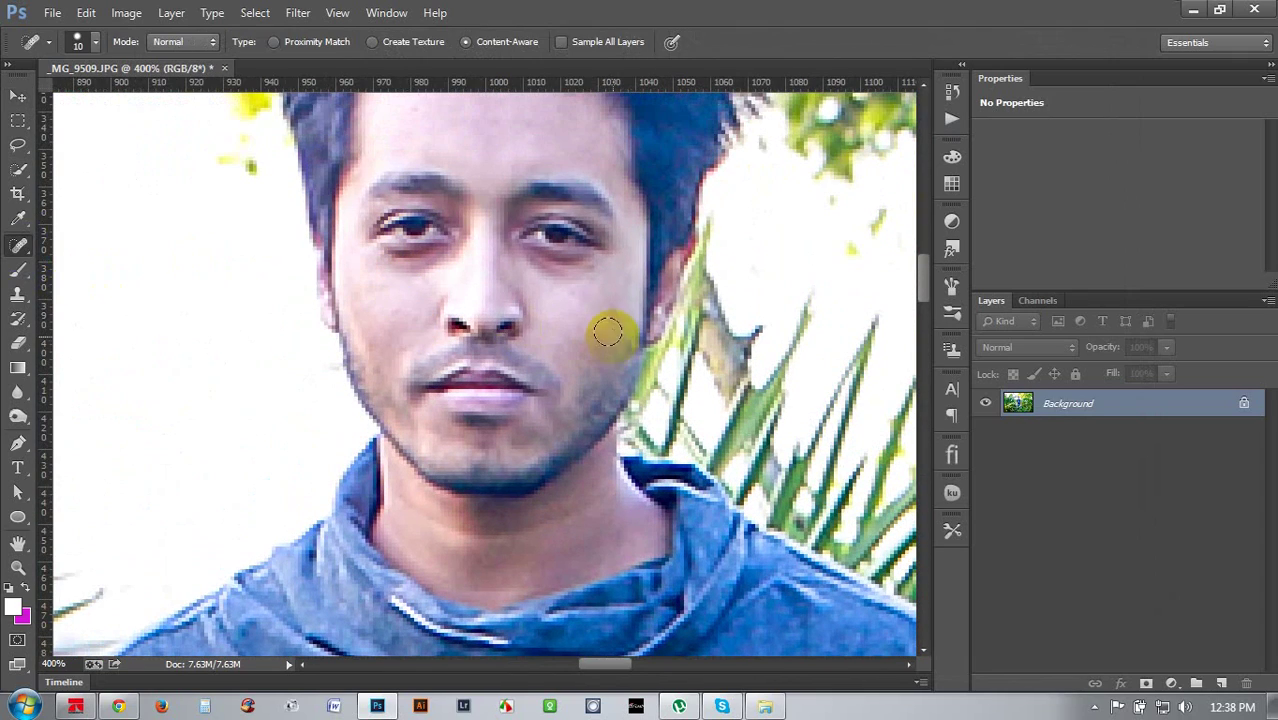
Reduce the healing brush to size 4 and remove the small blemishes on both cheeks
key("bracketleft")
key("bracketleft")
key("bracketleft")
key("bracketleft")
left_click(572, 293)
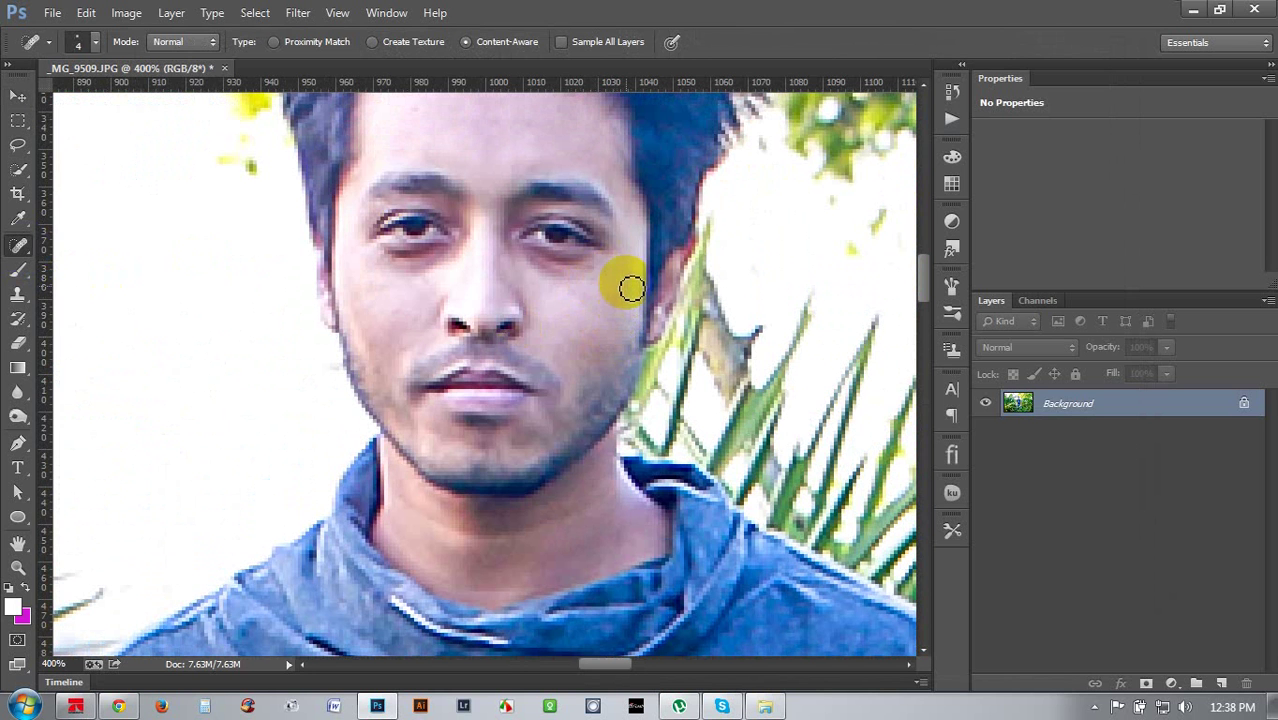
left_click(397, 315)
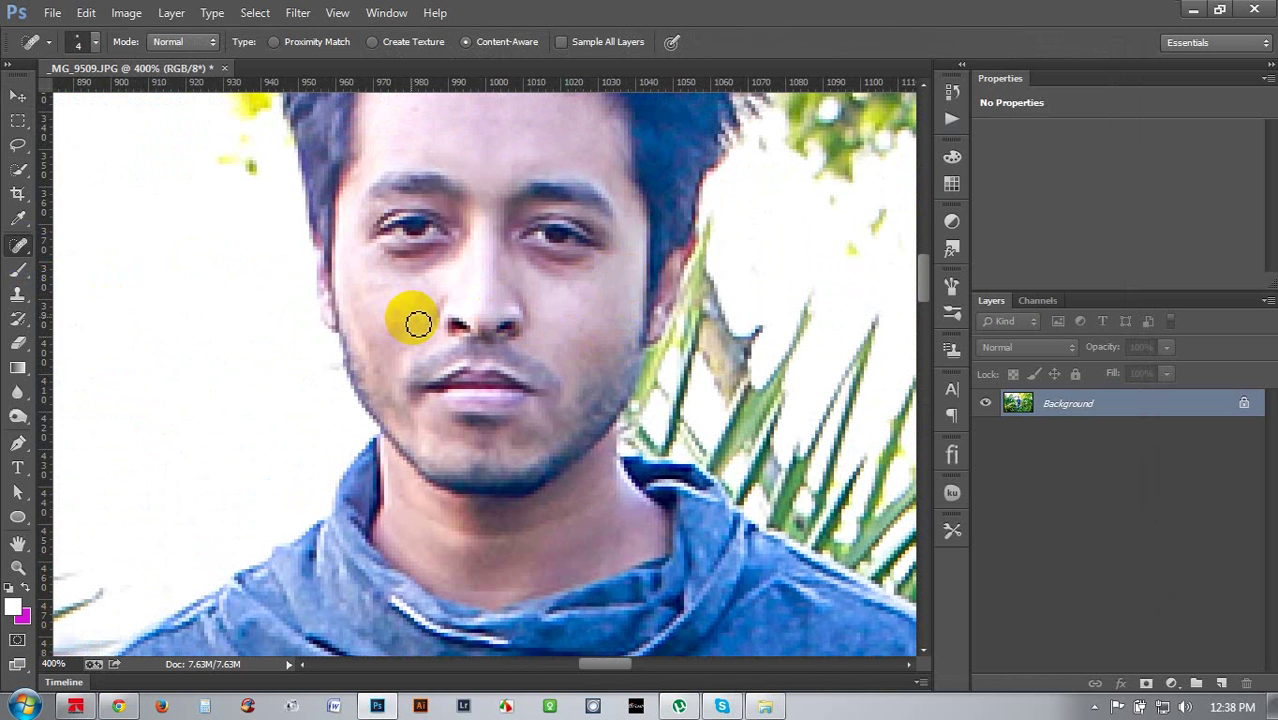
left_click(409, 322)
left_click(401, 315)
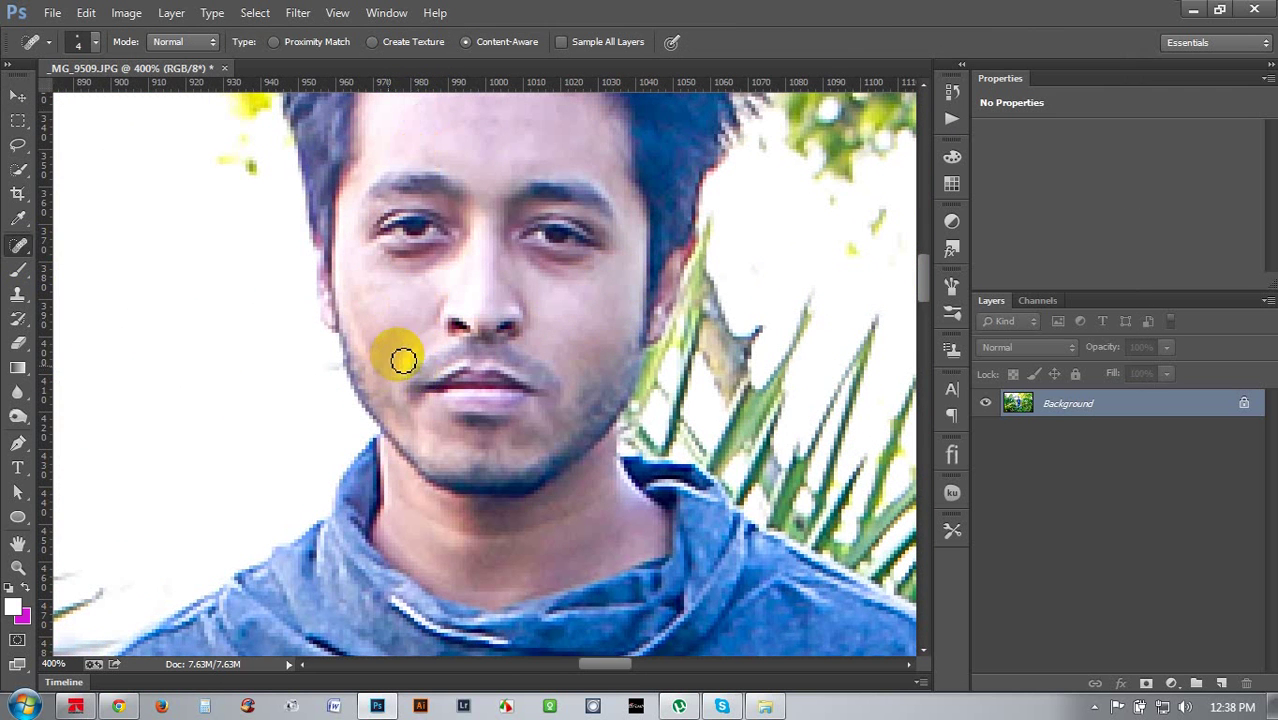
Heal the marks on the cheek below the eye and across the forehead
key("ctrl+minus")
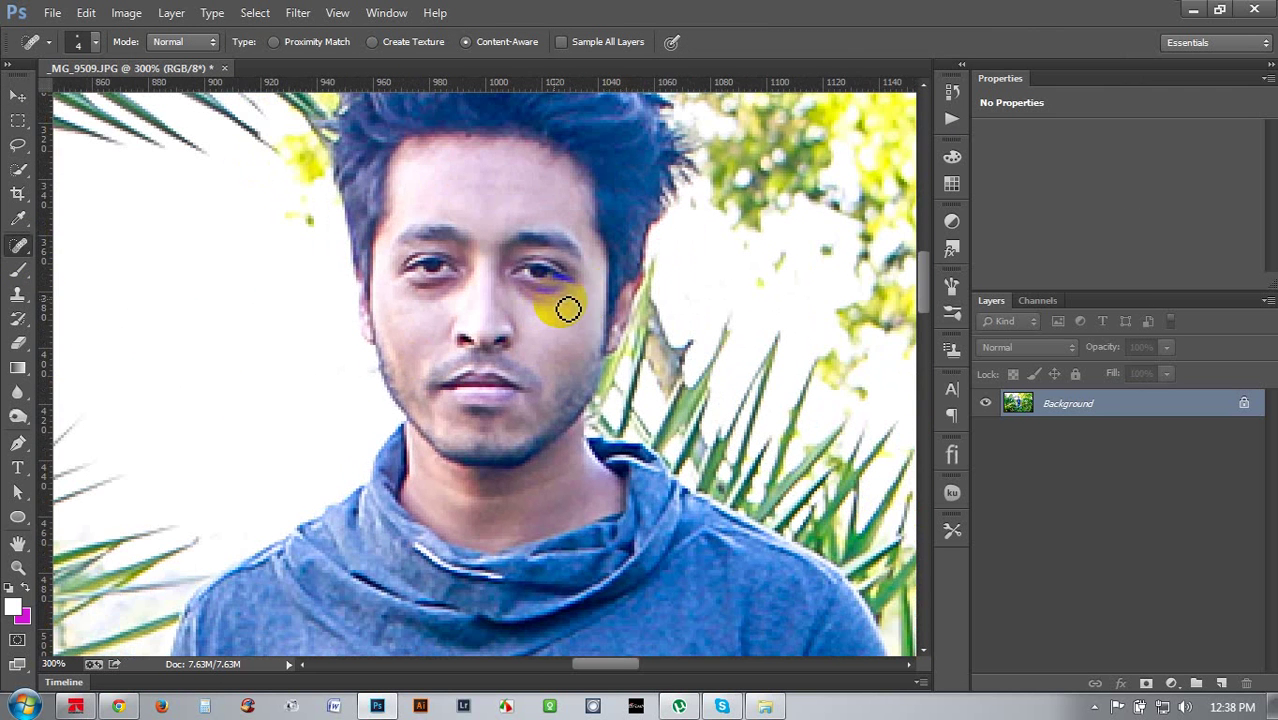
left_click_drag(575, 306, 593, 314)
mouse_move(467, 197)
left_mouse_down()
mouse_move(499, 180)
mouse_move(471, 163)
mouse_move(499, 197)
mouse_move(509, 190)
mouse_move(479, 189)
mouse_move(519, 205)
left_mouse_up()
Open the whole retouched photo in the Nik Software Color Efex Pro 4 filter
key("ctrl+minus")
key("ctrl+minus")
key("ctrl+minus")
key("ctrl+minus")
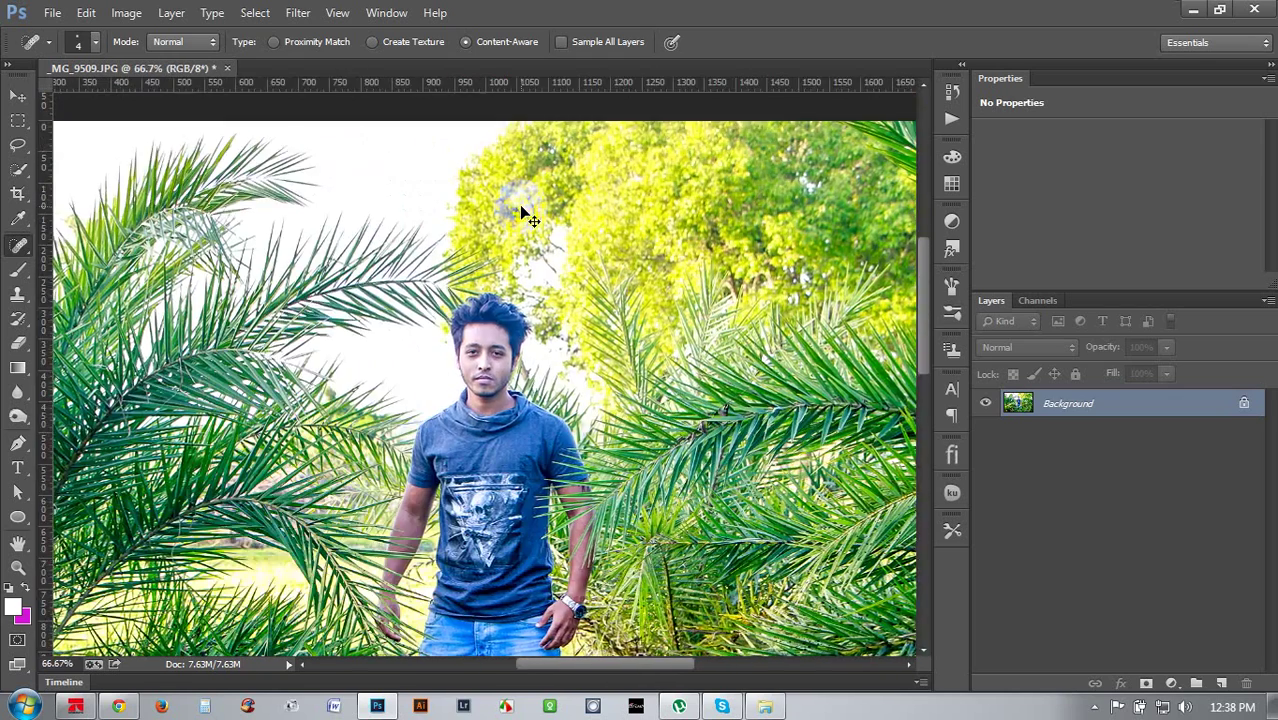
key("ctrl+minus")
key("ctrl+plus")
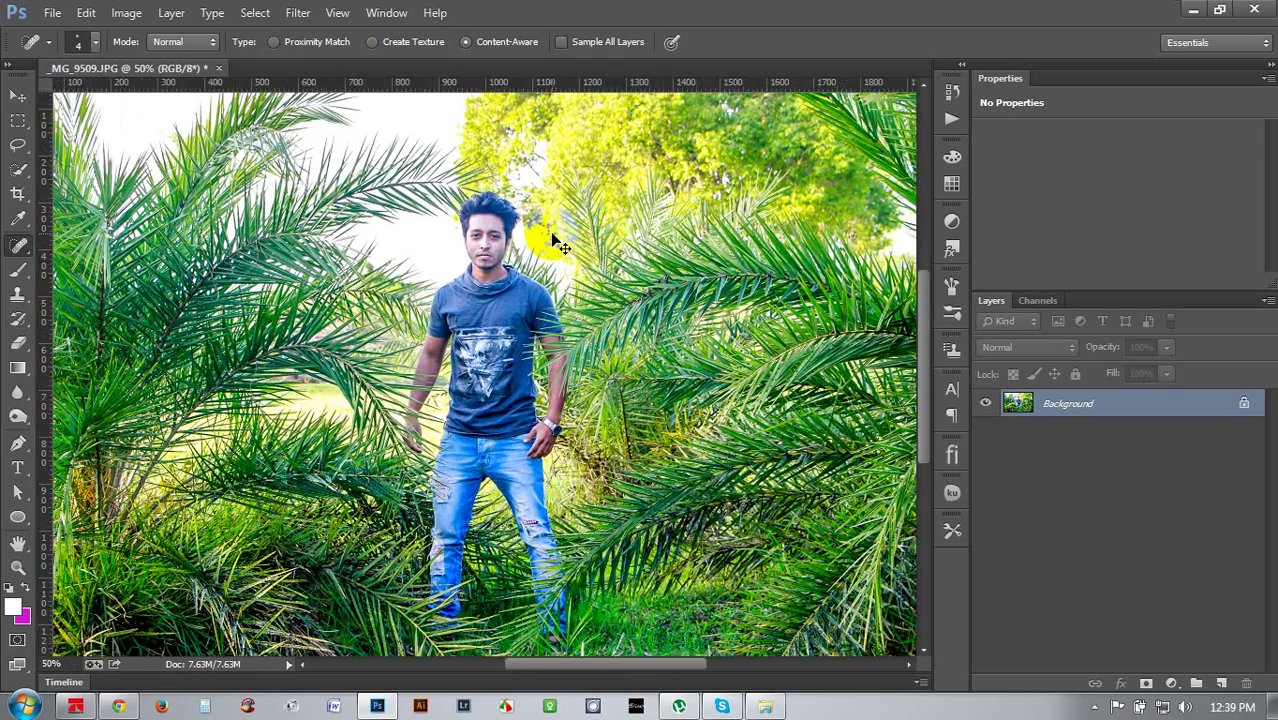
key("ctrl+minus")
left_click(298, 12)
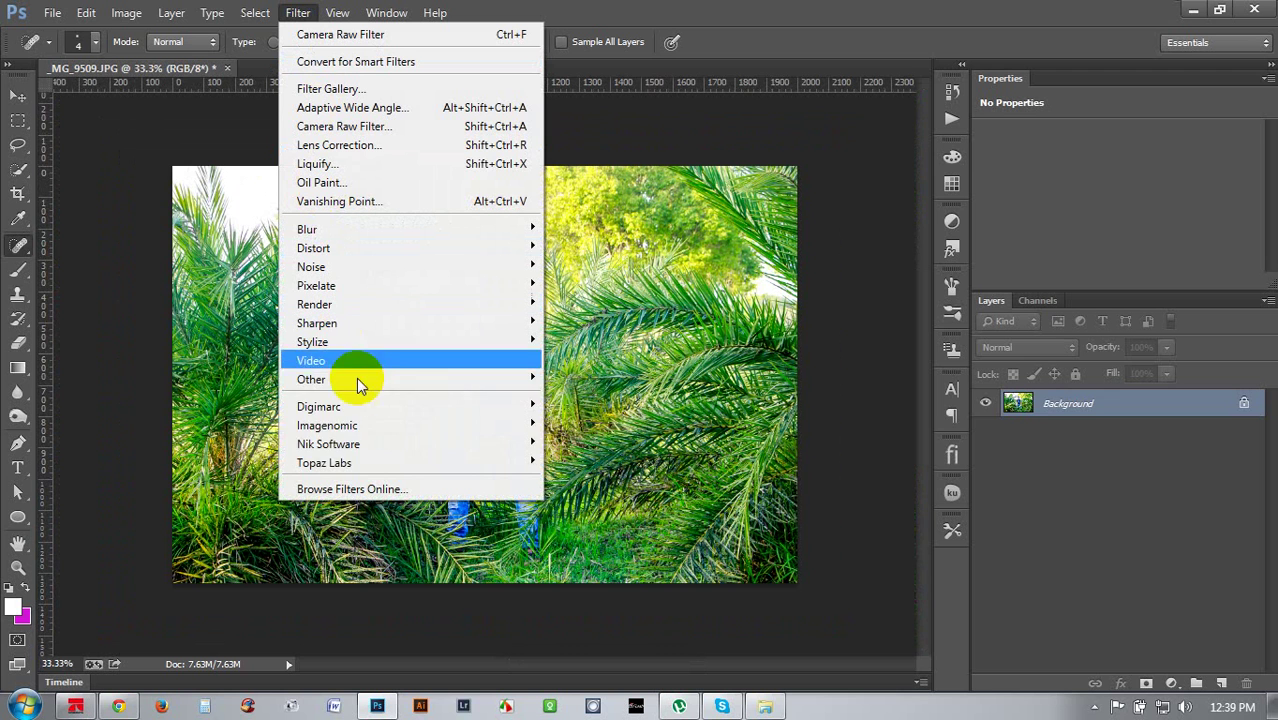
mouse_move(387, 452)
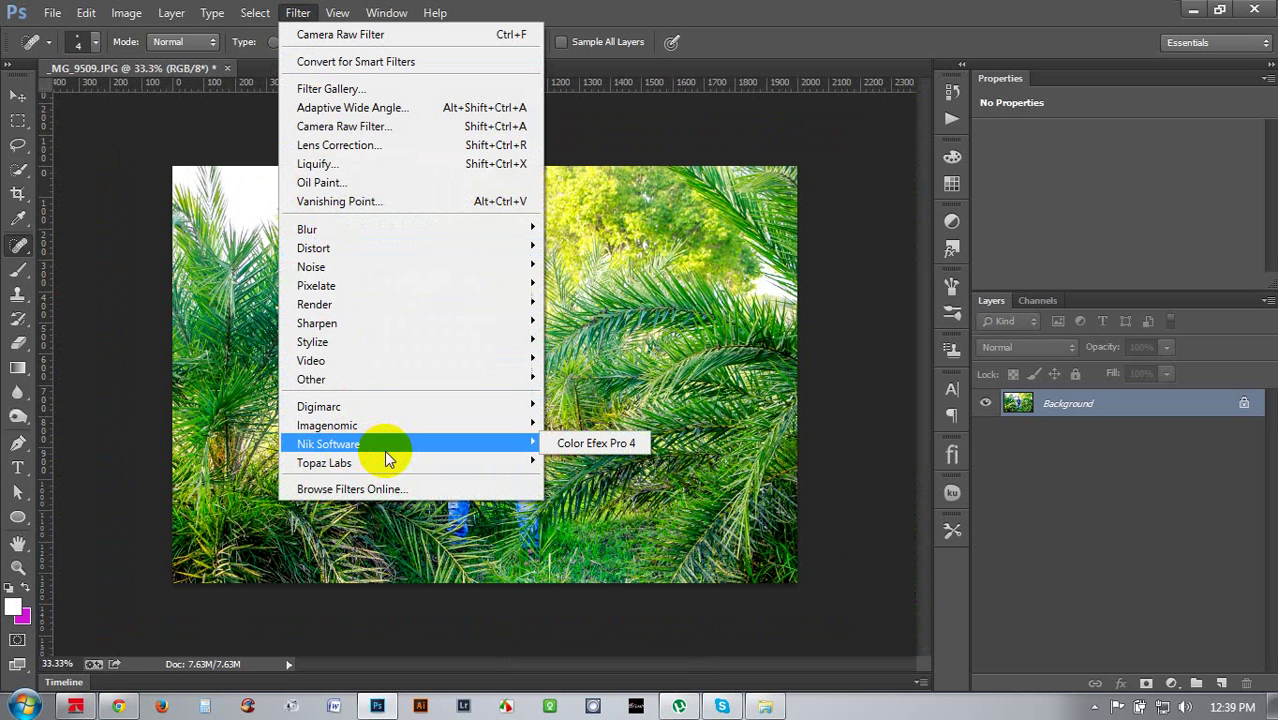
left_click(620, 452)
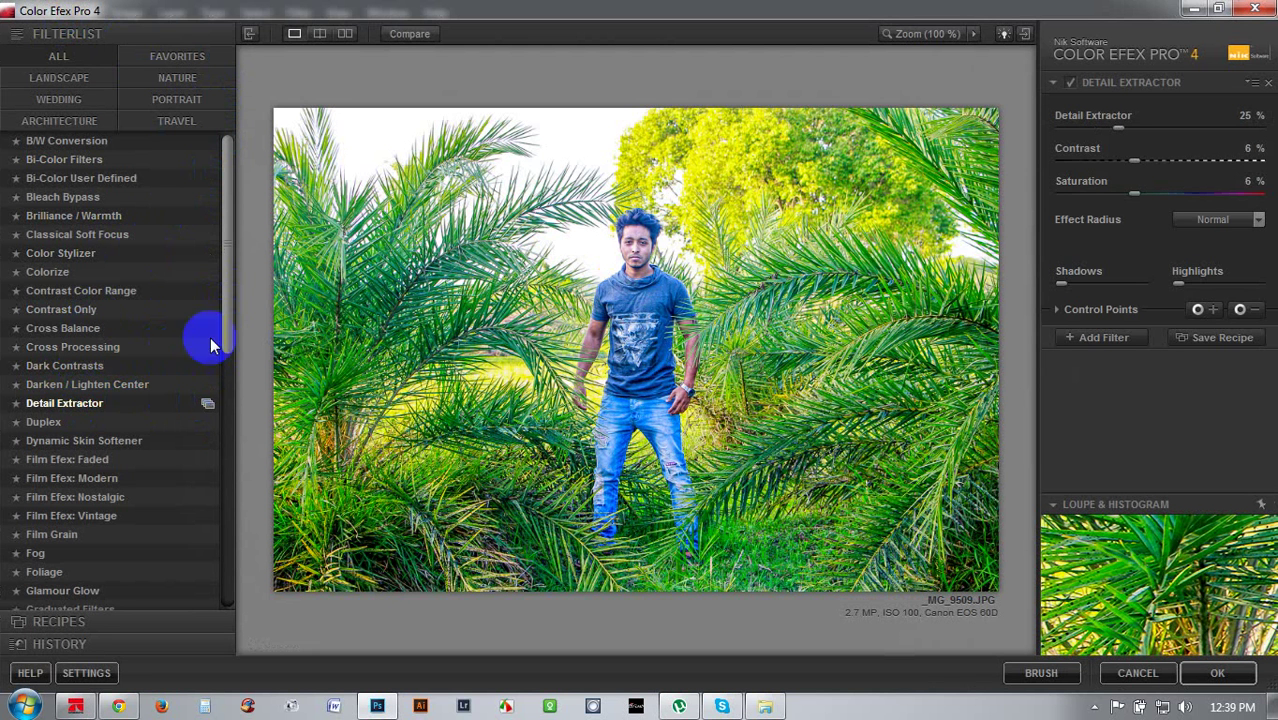
Try Detail Extractor strengths of 49% and 23% on an enlarged preview of the man
left_click(635, 204)
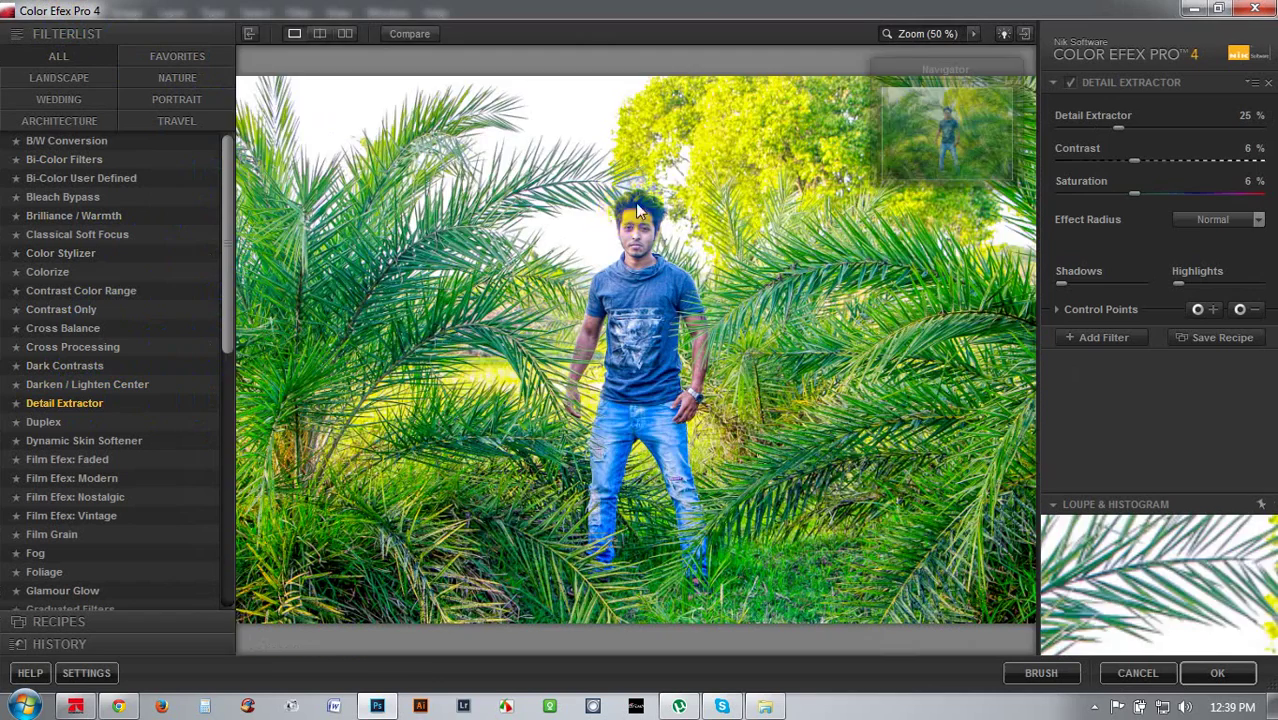
left_click_drag(651, 199, 651, 285)
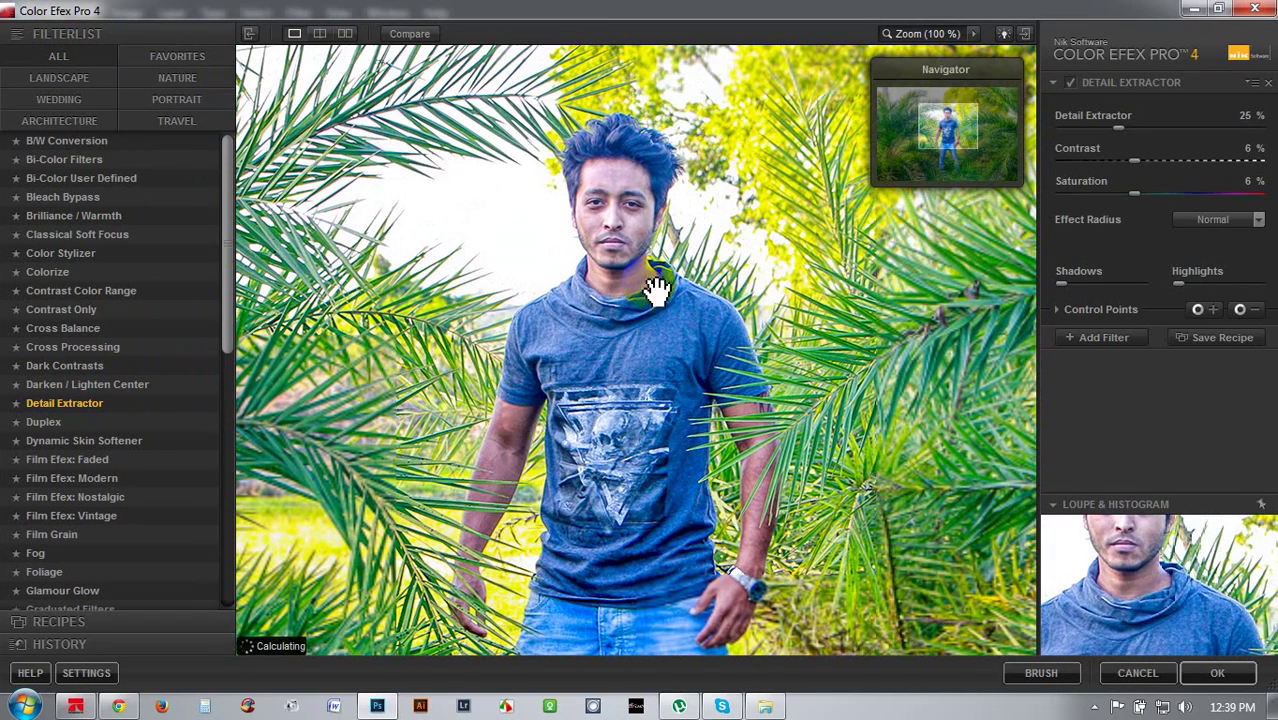
left_click(1121, 128)
left_click_drag(1135, 133, 1178, 140)
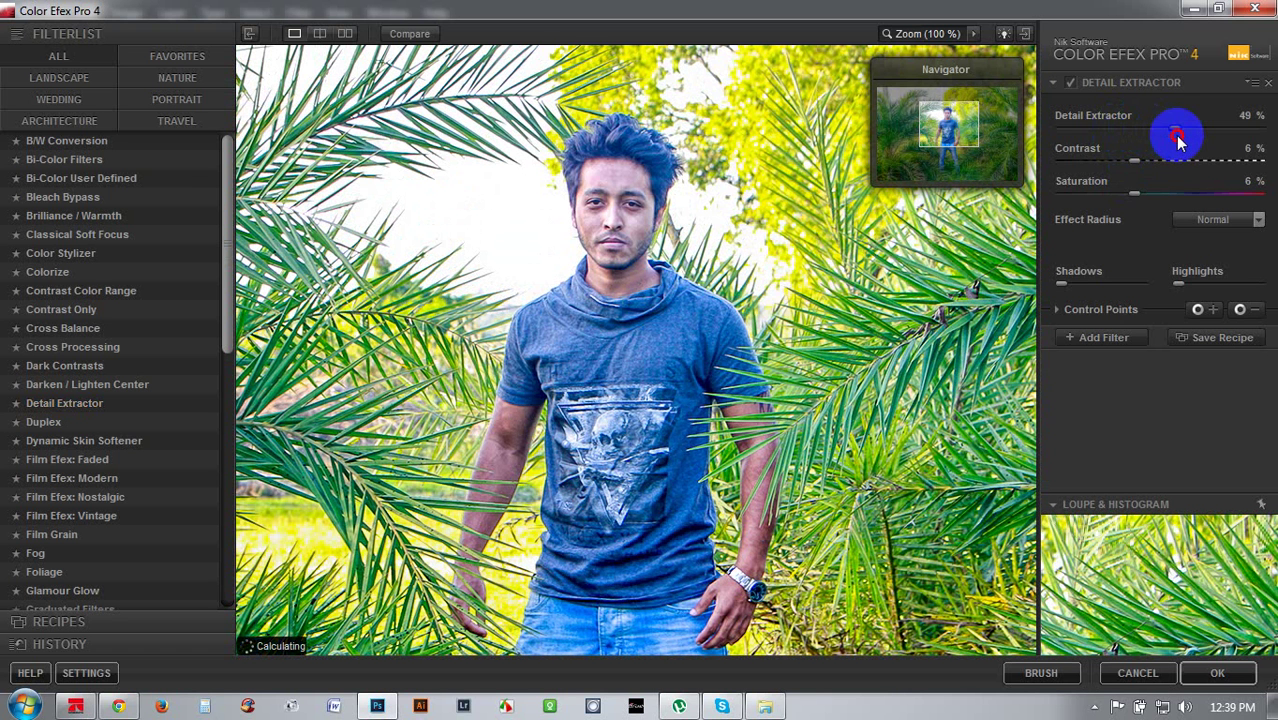
left_click_drag(1198, 137, 1121, 133)
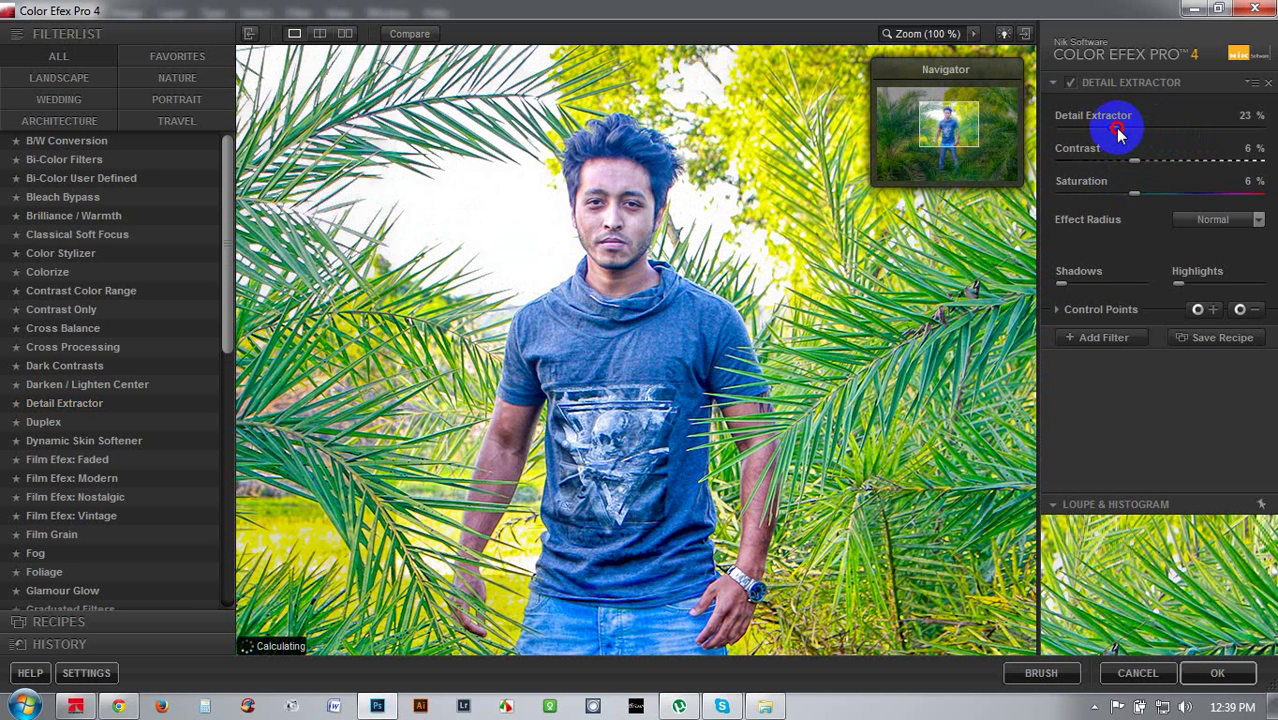
Set the Detail Extractor to 25% and its Contrast to 21%, and apply the filter to the photo
left_click_drag(1118, 133, 1162, 167)
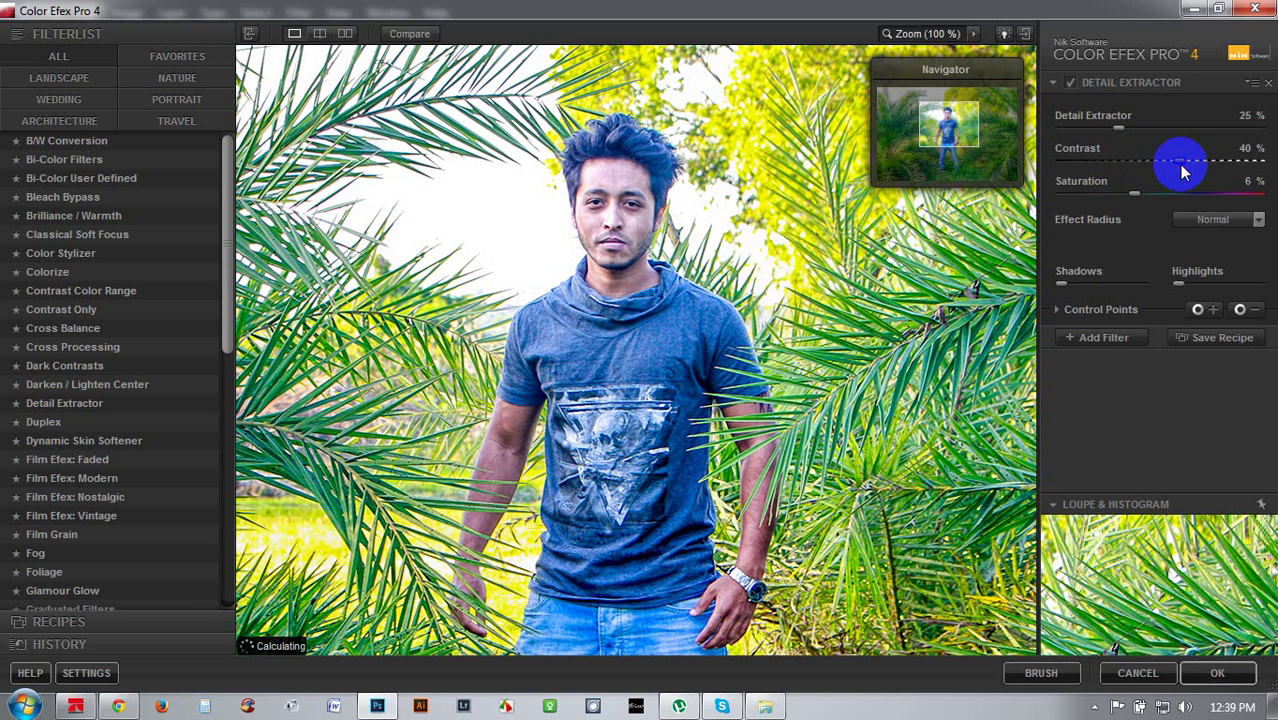
left_click_drag(1182, 170, 1140, 183)
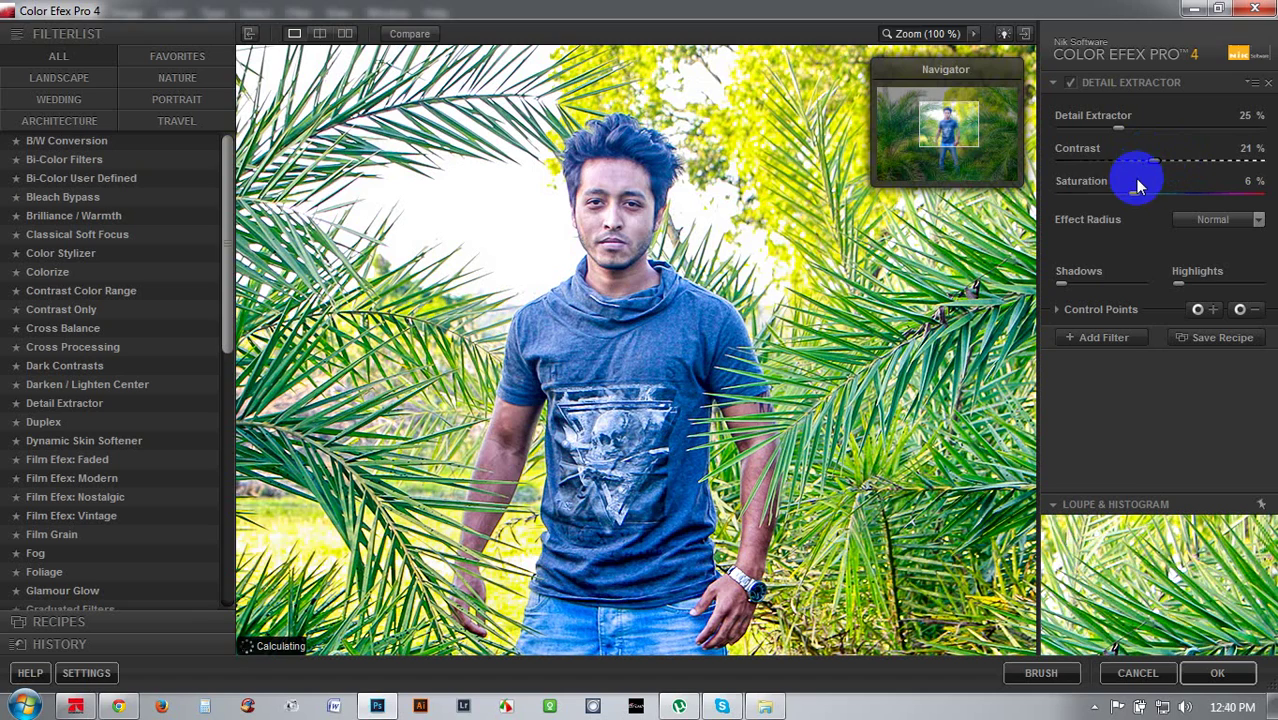
left_click(745, 308)
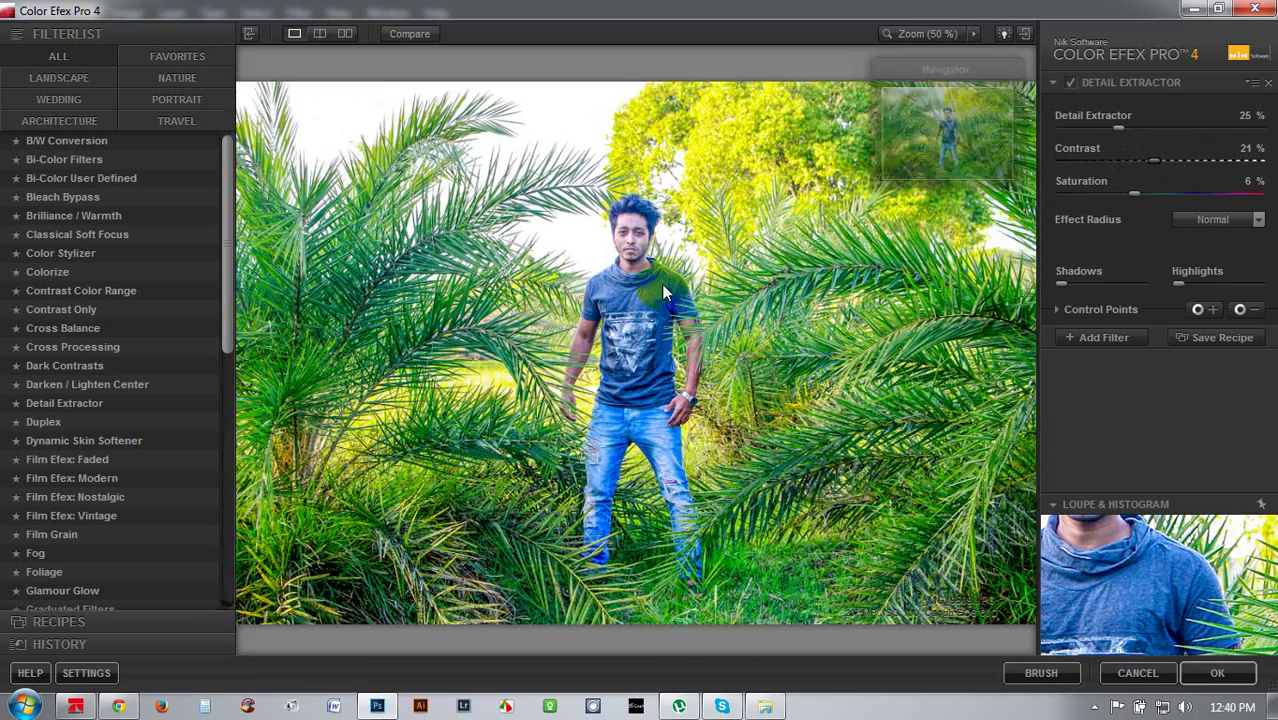
left_click(1215, 678)
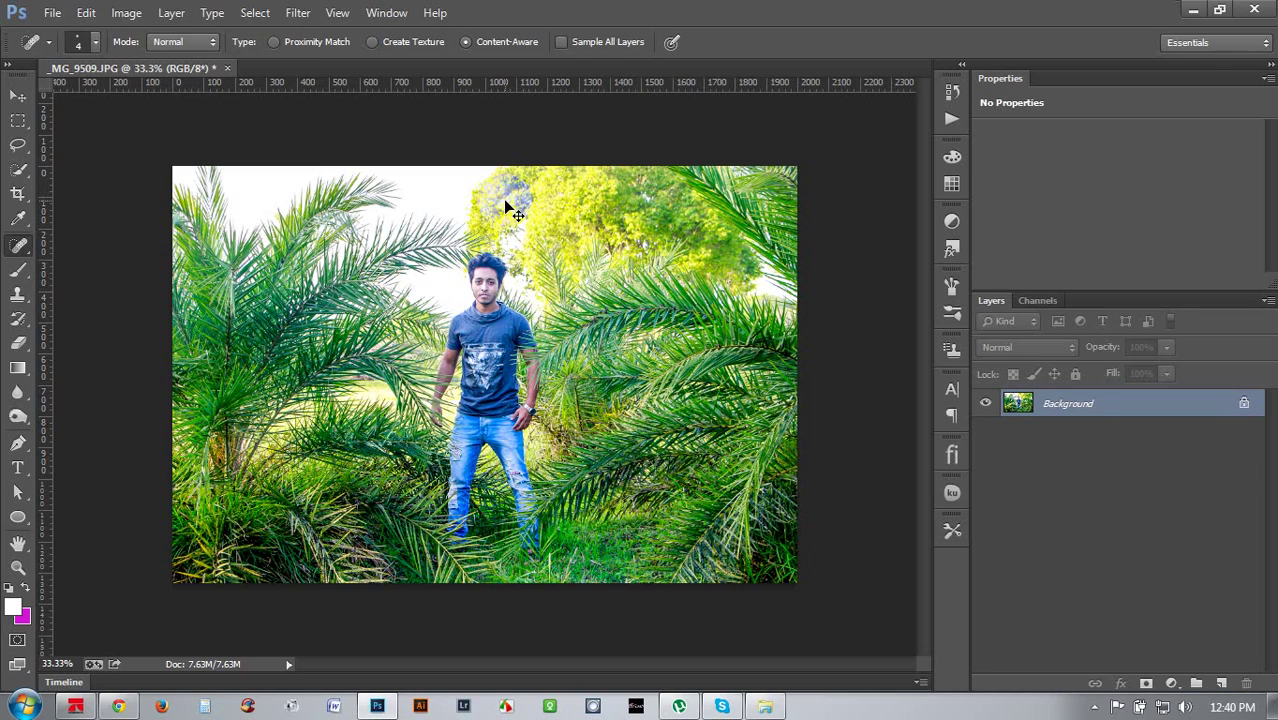
Smooth the man's forehead skin with the Smudge tool at 20% strength and brush size 15
left_click(407, 235)
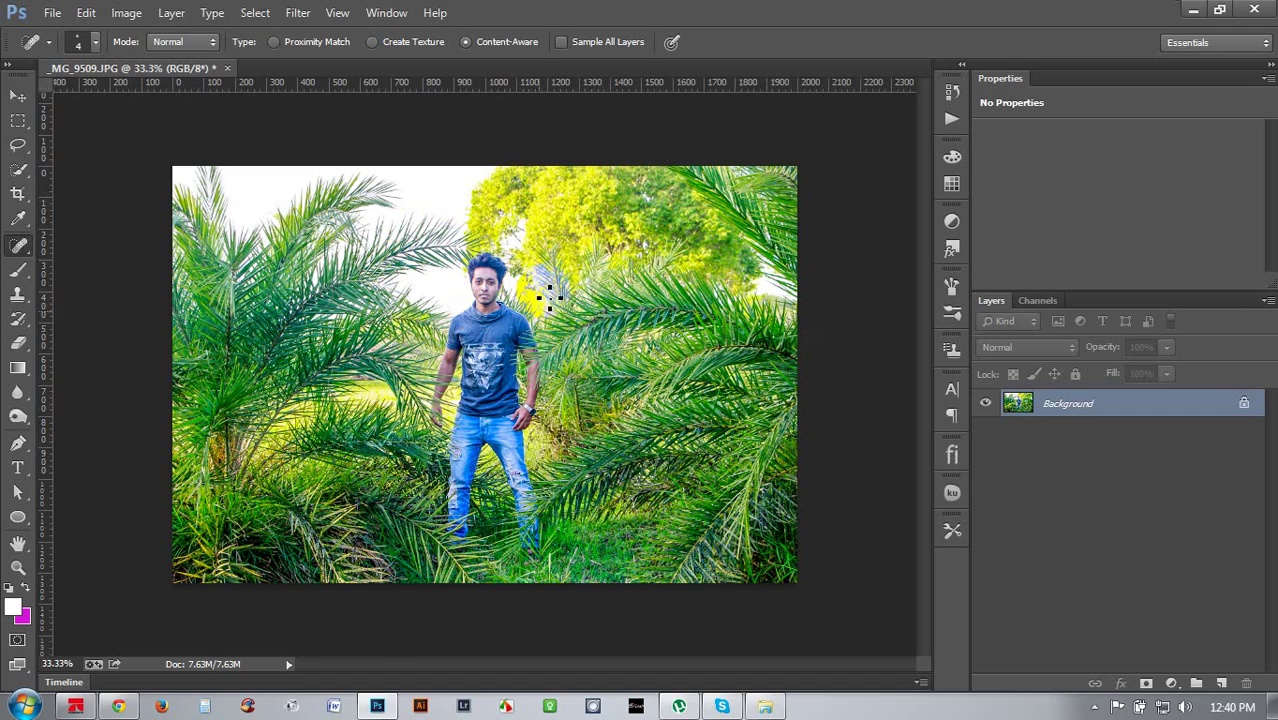
key("ctrl+plus")
scroll(400, 267, "up", 5)
key("ctrl+plus")
key("ctrl+plus")
key("ctrl+plus")
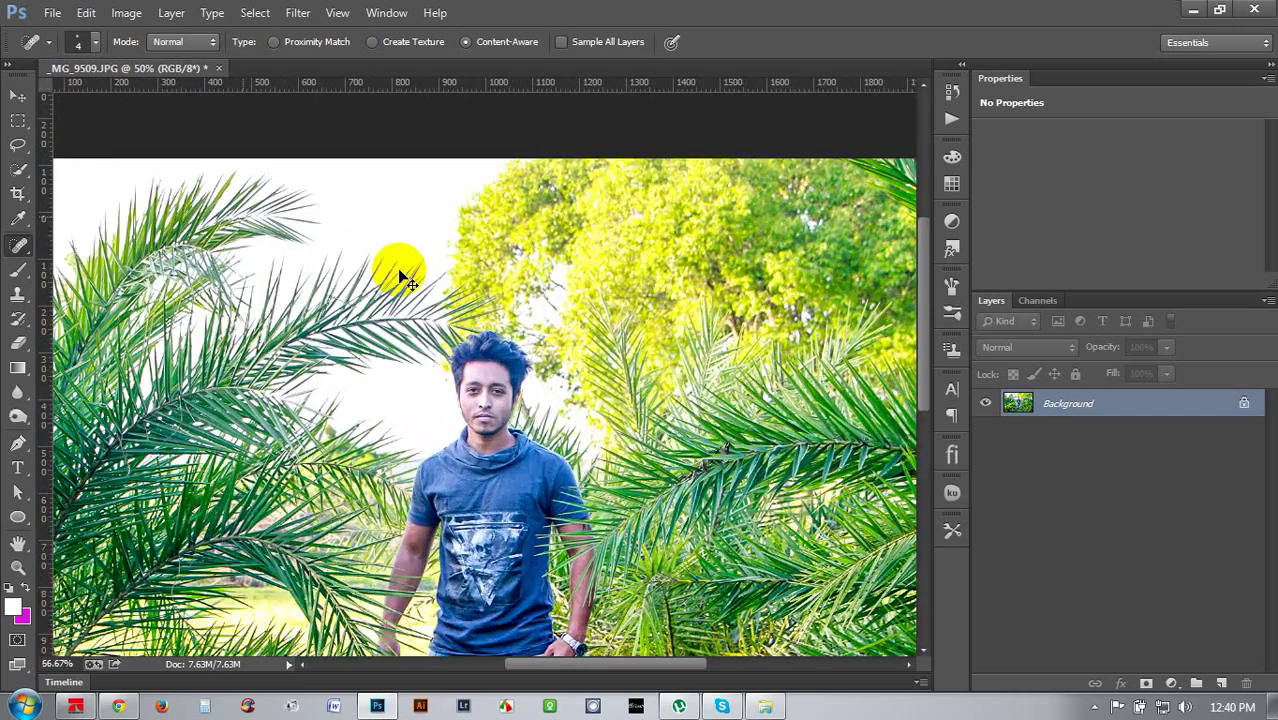
key("ctrl+plus")
scroll(422, 285, "down", 3)
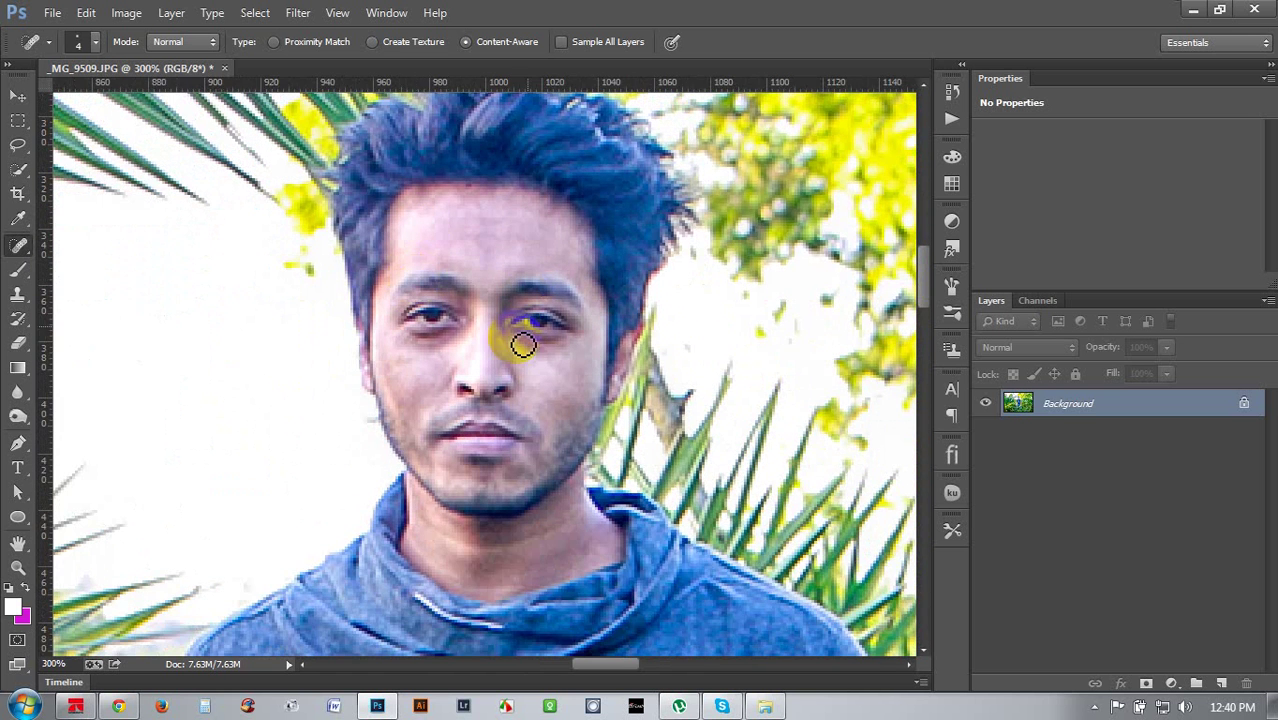
scroll(460, 272, "up", 1)
key("ctrl+plus")
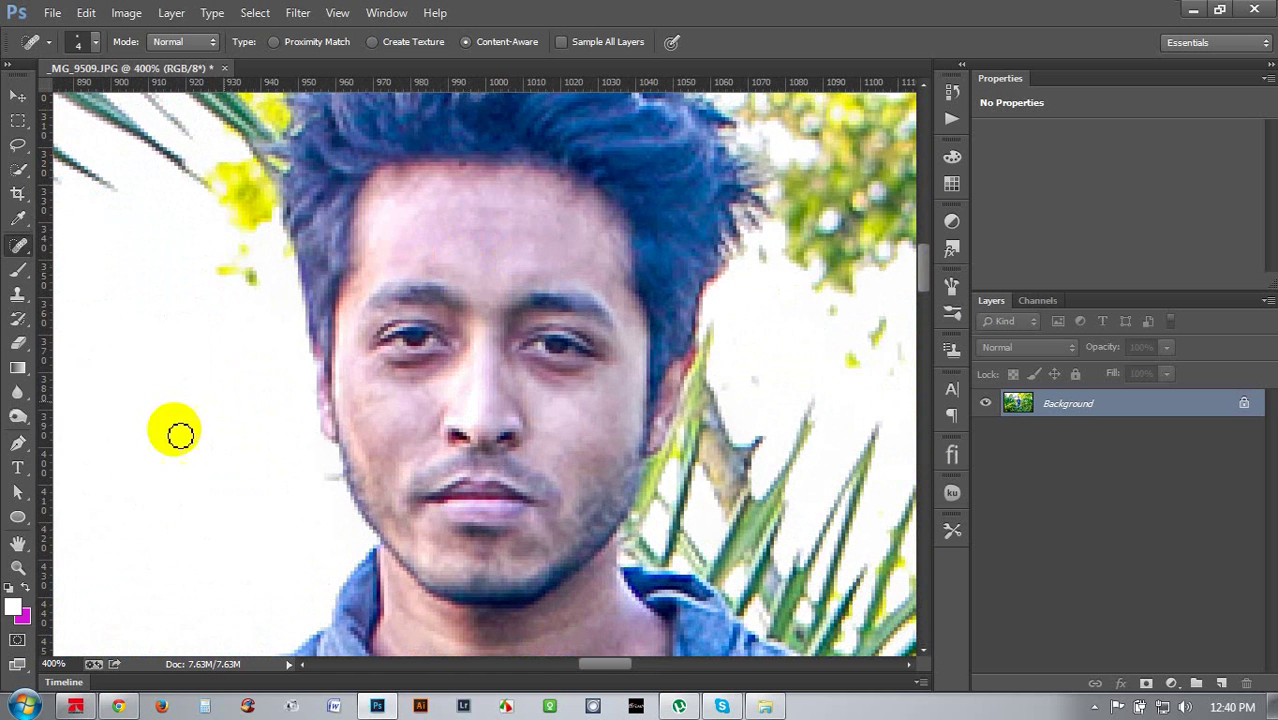
left_click(18, 417)
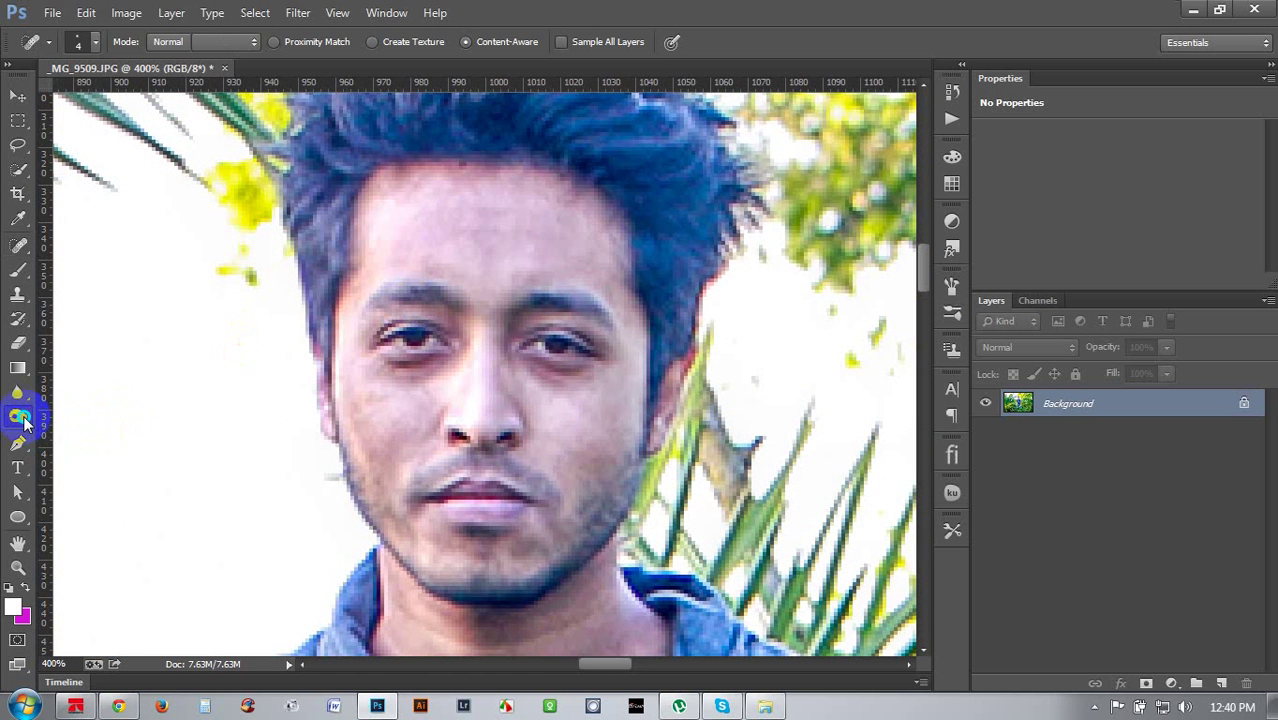
left_click(13, 400)
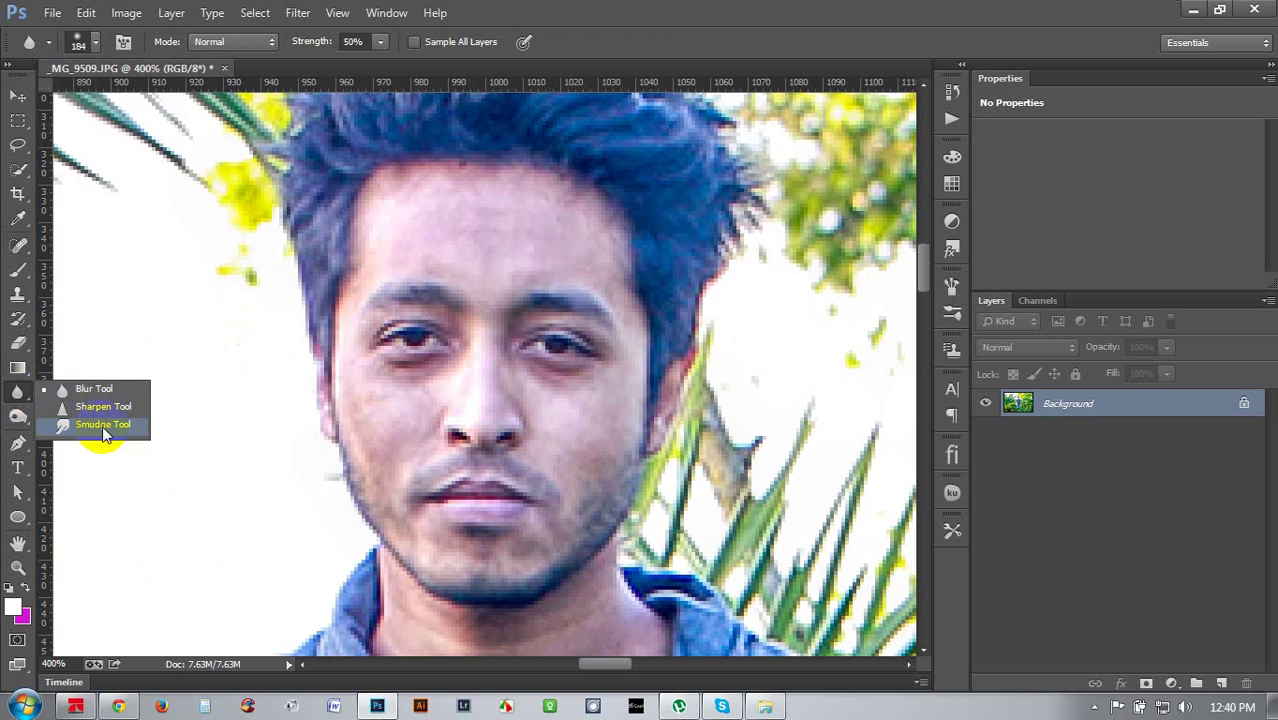
left_click(102, 425)
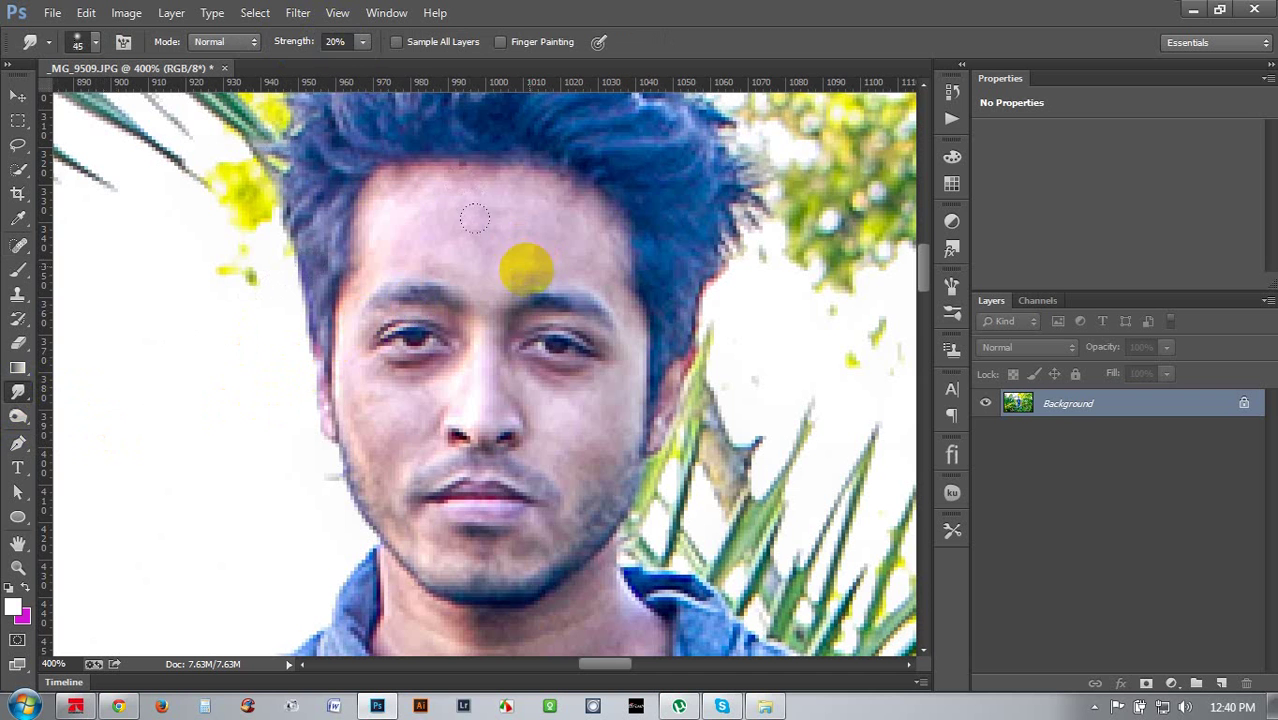
key("bracketleft")
key("bracketleft")
key("bracketleft")
key("bracketleft")
key("bracketleft")
mouse_move(451, 216)
left_mouse_down()
mouse_move(385, 183)
mouse_move(480, 187)
mouse_move(531, 211)
mouse_move(496, 208)
mouse_move(528, 196)
mouse_move(516, 191)
mouse_move(528, 196)
mouse_move(459, 241)
mouse_move(396, 243)
mouse_move(569, 250)
mouse_move(585, 243)
mouse_move(568, 211)
mouse_move(604, 256)
left_mouse_up()
Smooth the skin around the man's eyes and nose bridge with the Smudge tool at 20% strength and brush size 6
key("bracketleft")
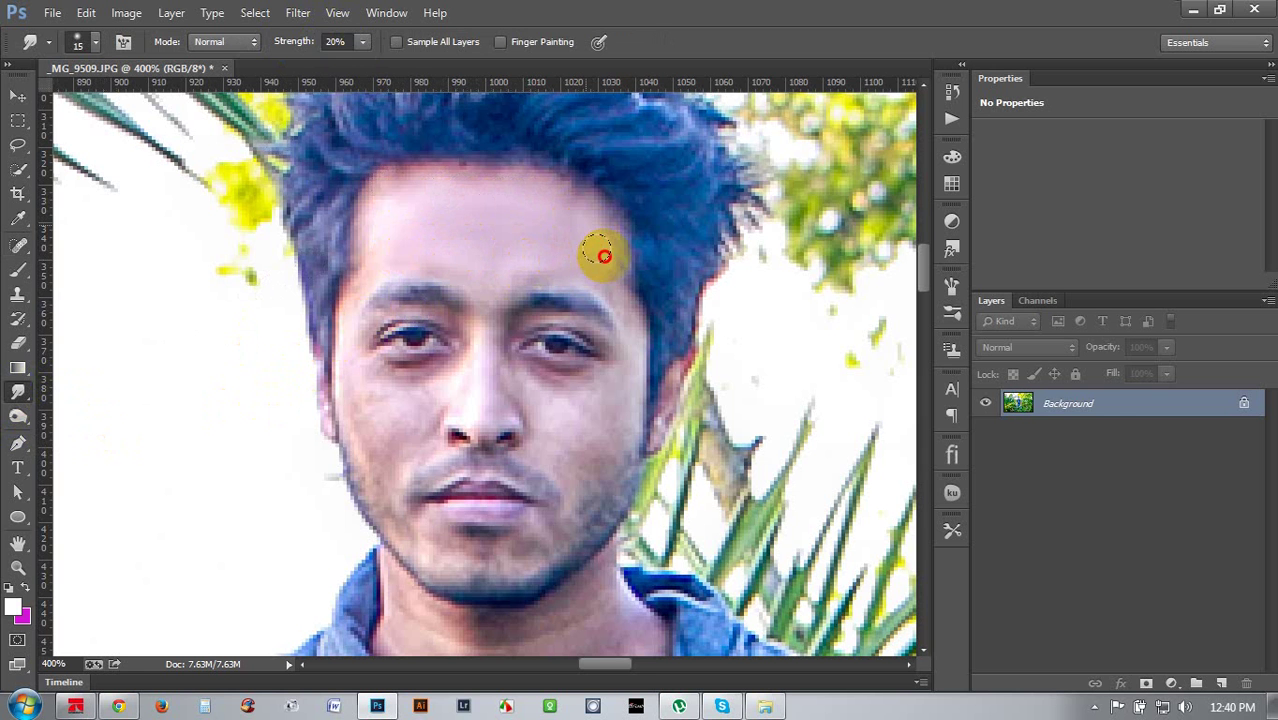
mouse_move(636, 320)
left_mouse_down()
mouse_move(613, 285)
mouse_move(522, 271)
mouse_move(476, 288)
mouse_move(374, 280)
mouse_move(351, 351)
mouse_move(377, 379)
mouse_move(442, 371)
mouse_move(368, 371)
left_mouse_up()
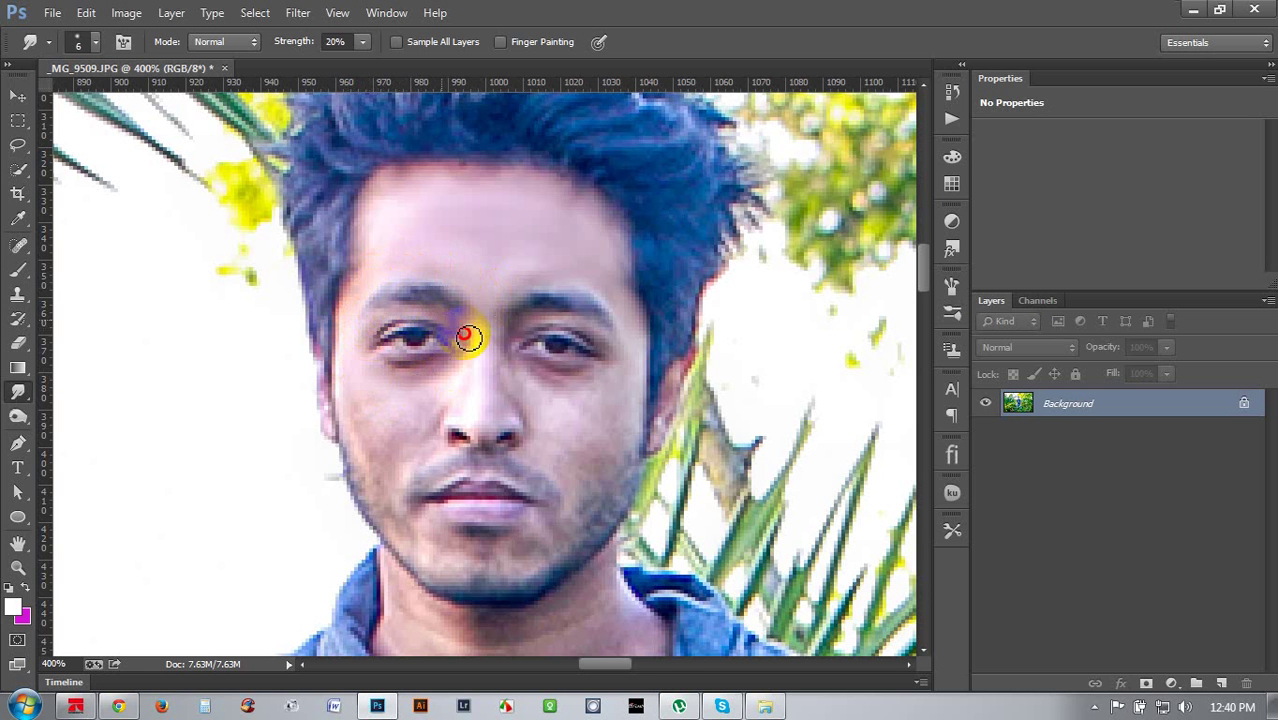
left_click_drag(464, 335, 517, 343)
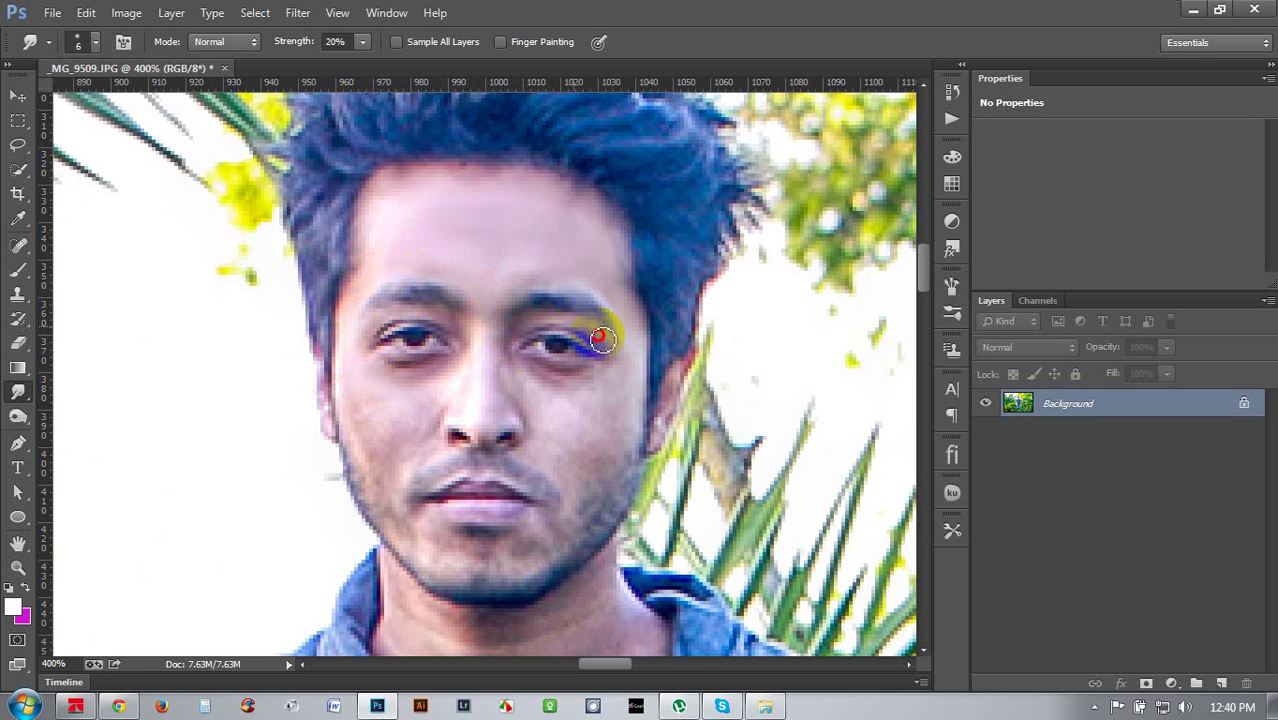
mouse_move(597, 318)
left_mouse_down()
mouse_move(538, 270)
mouse_move(514, 280)
mouse_move(405, 262)
left_mouse_up()
Smooth the skin of both cheeks with a size 9 Smudge brush at 20% strength
scroll(431, 352, "down", 3)
mouse_move(431, 352)
left_mouse_down()
mouse_move(355, 342)
mouse_move(385, 436)
mouse_move(384, 362)
mouse_move(390, 388)
mouse_move(426, 349)
mouse_move(418, 376)
mouse_move(383, 397)
mouse_move(349, 346)
mouse_move(381, 396)
mouse_move(410, 370)
mouse_move(387, 439)
mouse_move(406, 476)
mouse_move(449, 481)
mouse_move(408, 477)
left_mouse_up()
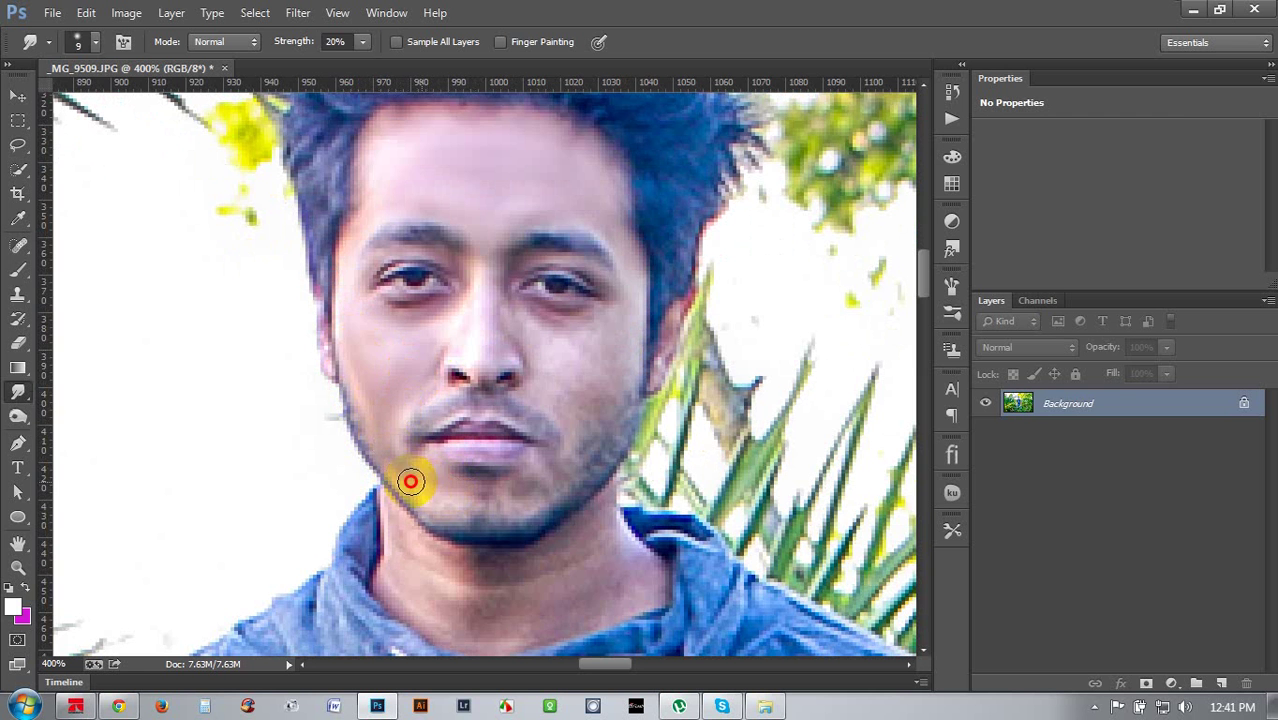
mouse_move(382, 379)
left_mouse_down()
mouse_move(362, 363)
mouse_move(379, 397)
mouse_move(391, 363)
mouse_move(377, 420)
left_mouse_up()
mouse_move(571, 371)
left_mouse_down()
mouse_move(519, 328)
mouse_move(595, 348)
mouse_move(615, 335)
mouse_move(605, 382)
mouse_move(554, 379)
left_mouse_up()
key("bracketleft")
key("bracketleft")
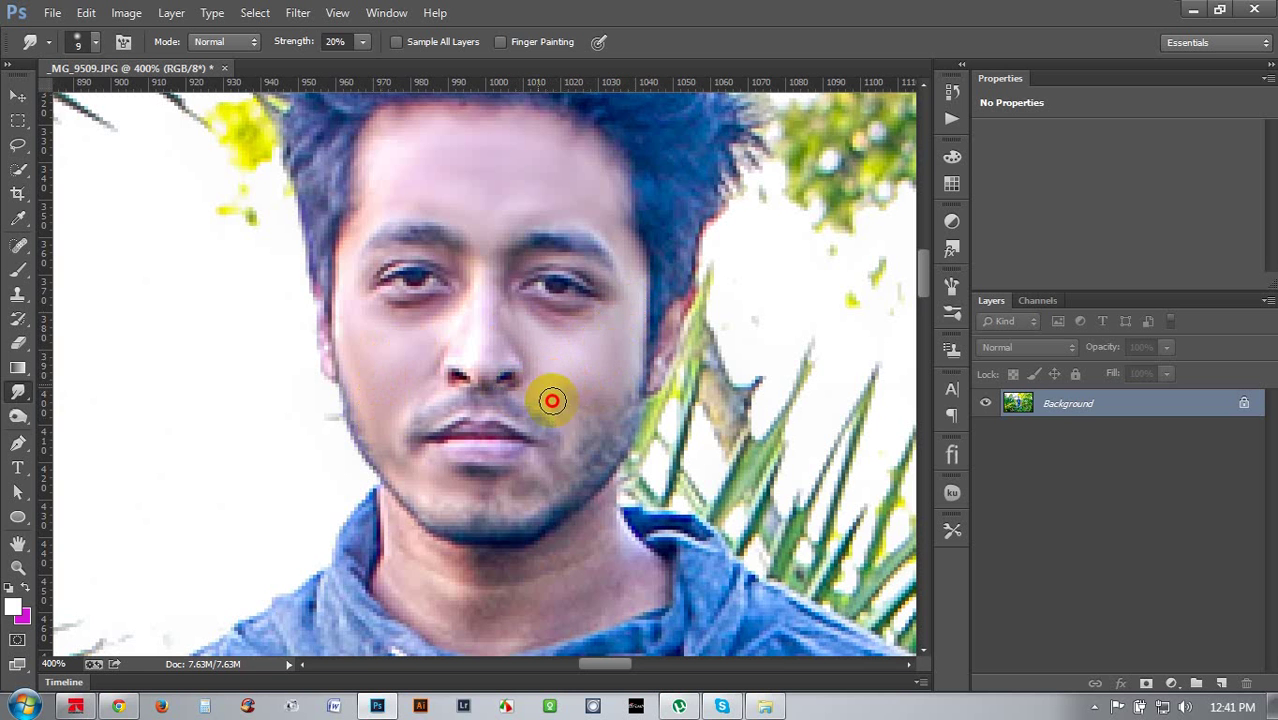
Smooth the skin around the mouth and chin with the Smudge tool at brush sizes 10 and 8
mouse_move(569, 436)
left_mouse_down()
mouse_move(436, 405)
mouse_move(408, 455)
left_mouse_up()
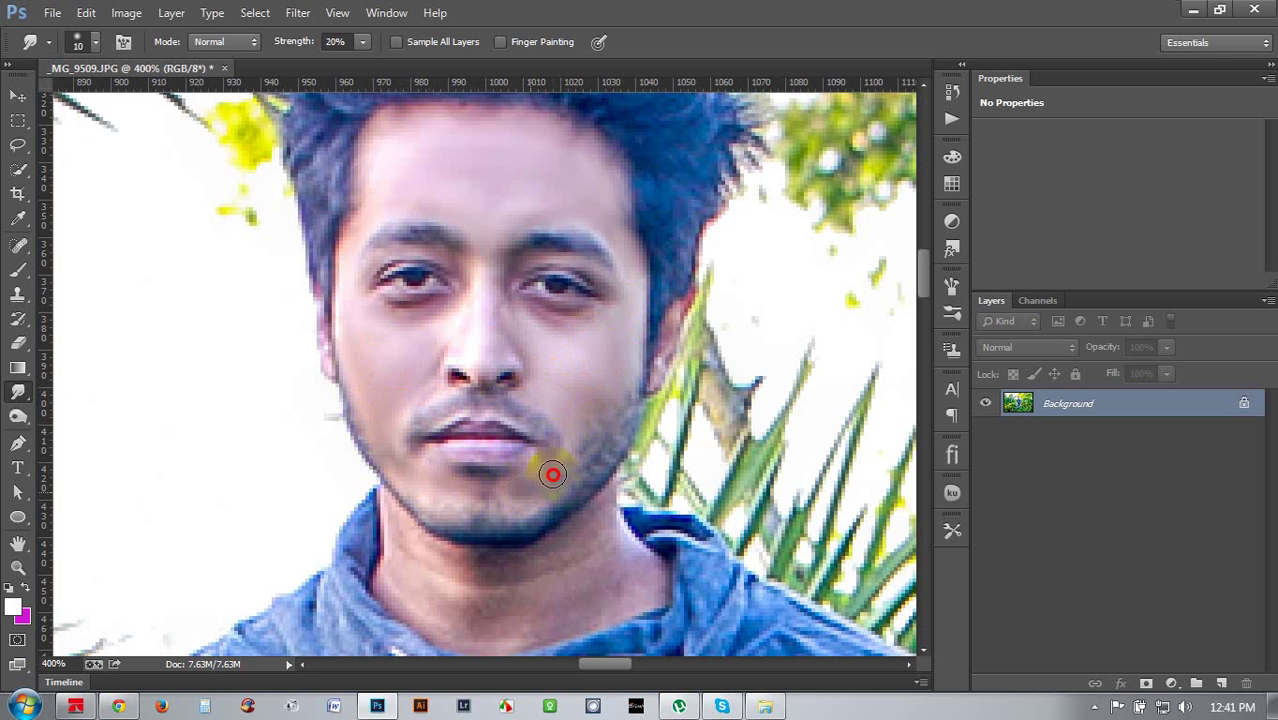
mouse_move(566, 448)
left_mouse_down()
mouse_move(547, 477)
mouse_move(582, 379)
mouse_move(508, 381)
mouse_move(497, 260)
mouse_move(478, 246)
mouse_move(470, 334)
mouse_move(435, 361)
mouse_move(436, 393)
mouse_move(410, 409)
mouse_move(432, 388)
left_mouse_up()
key("bracketleft")
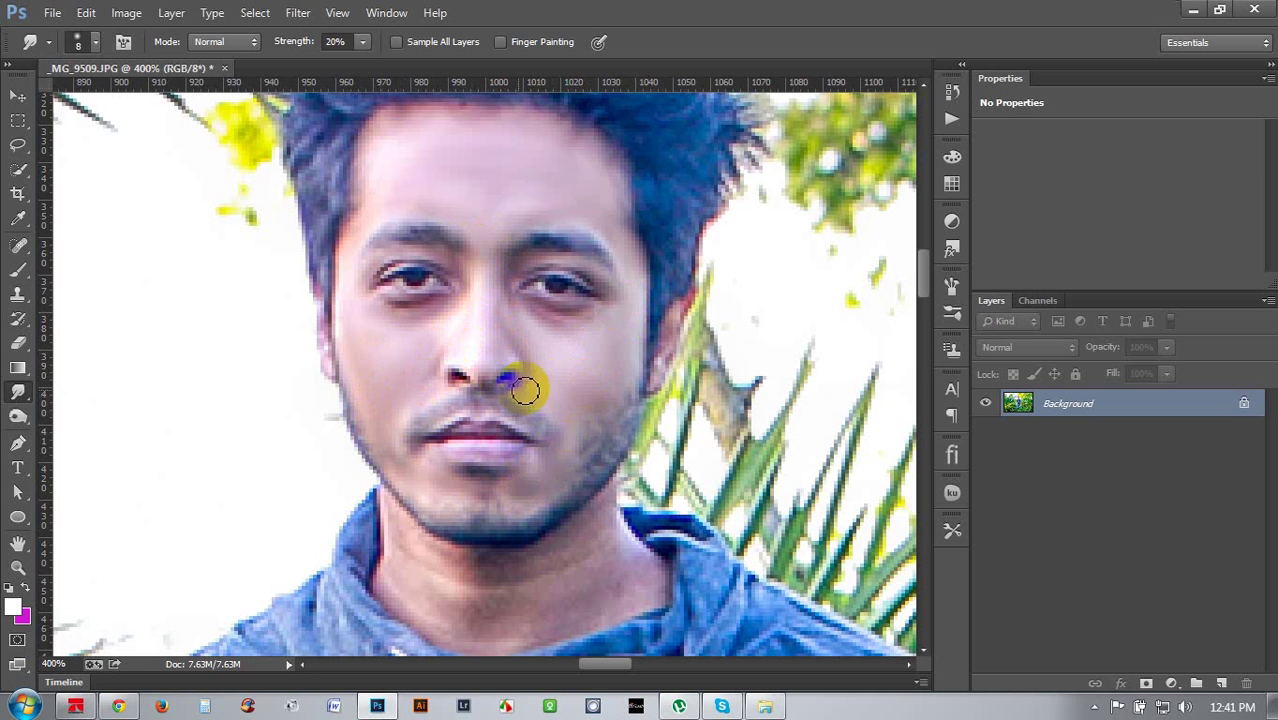
mouse_move(552, 405)
left_mouse_down()
mouse_move(511, 361)
mouse_move(502, 451)
mouse_move(461, 451)
mouse_move(512, 445)
mouse_move(465, 434)
mouse_move(480, 433)
mouse_move(501, 520)
left_mouse_up()
Smooth the neck skin and the area beneath the nose with a size 9 Smudge brush
scroll(448, 553, "down", 1)
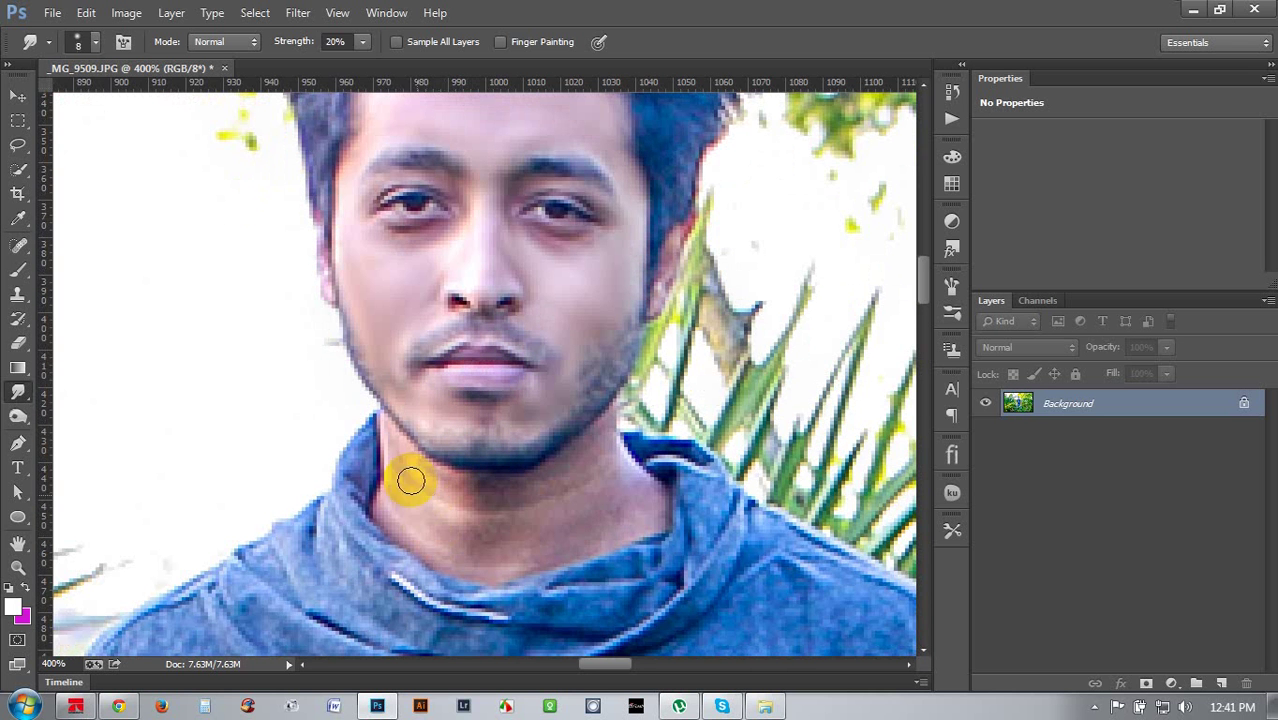
key("bracketright")
key("bracketright")
mouse_move(402, 455)
left_mouse_down()
mouse_move(452, 485)
mouse_move(399, 465)
mouse_move(449, 495)
mouse_move(570, 471)
mouse_move(597, 444)
left_mouse_up()
mouse_move(525, 495)
left_mouse_down()
mouse_move(464, 527)
mouse_move(407, 507)
mouse_move(409, 538)
mouse_move(397, 522)
mouse_move(500, 534)
left_mouse_up()
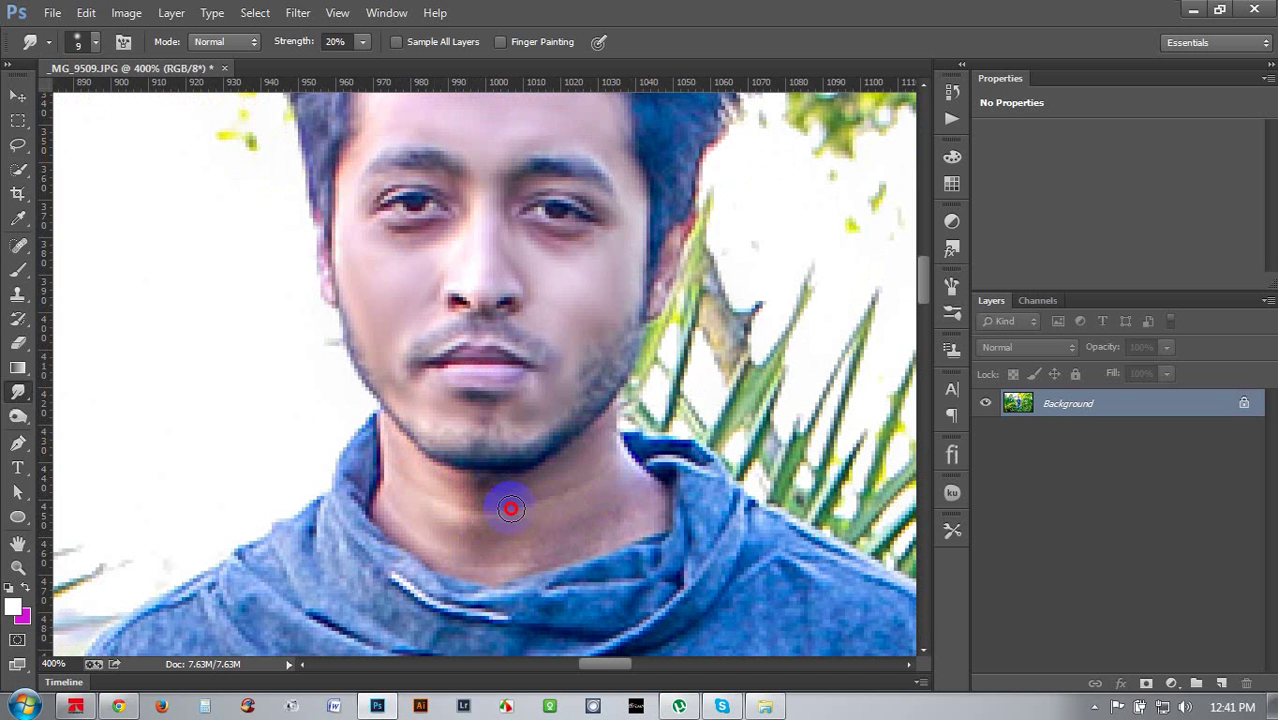
mouse_move(648, 515)
left_mouse_down()
mouse_move(561, 550)
mouse_move(634, 511)
left_mouse_up()
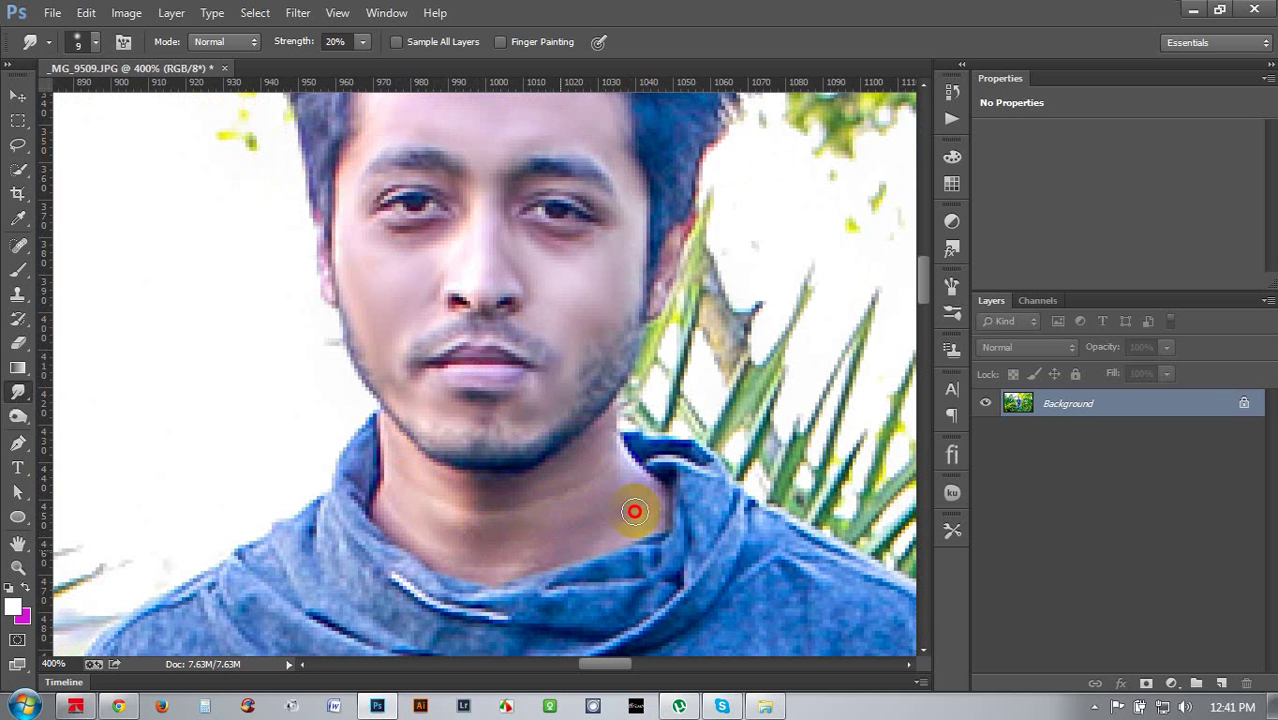
left_click_drag(487, 290, 453, 310)
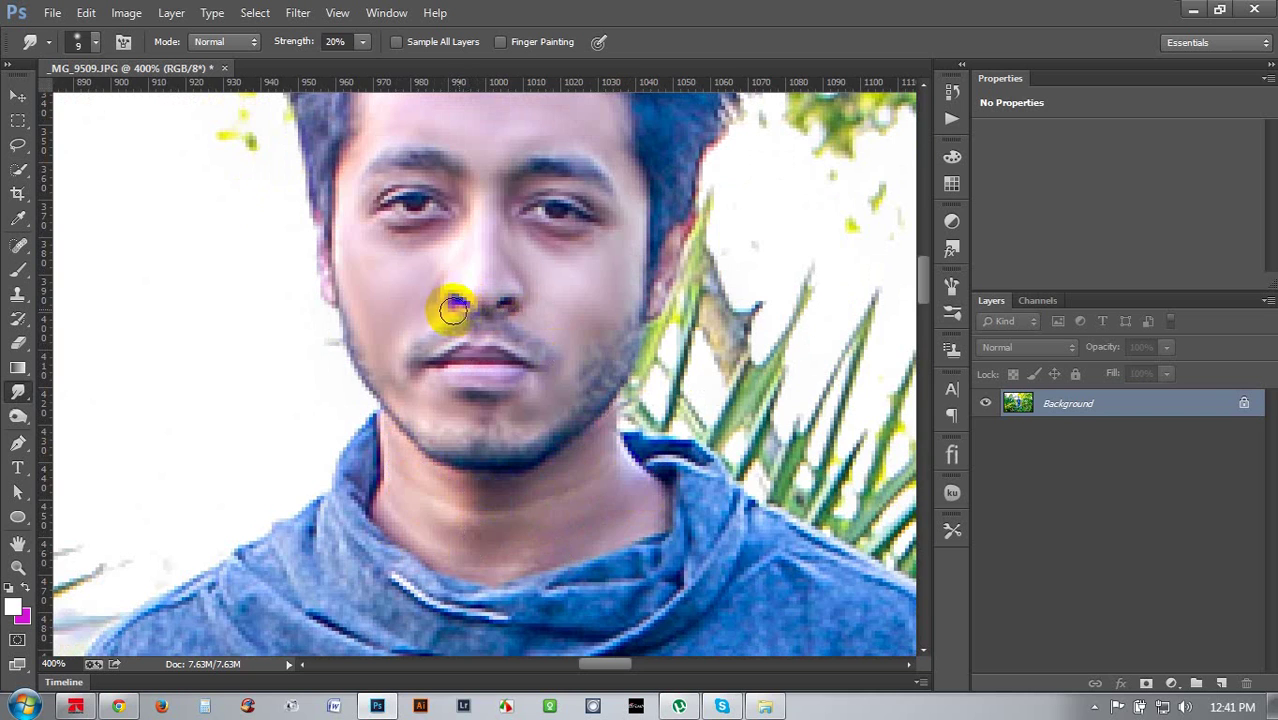
Choose the speckled 59-pixel brush tip for the Smudge tool to work on the man's hair
key("ctrl+minus")
key("ctrl+minus")
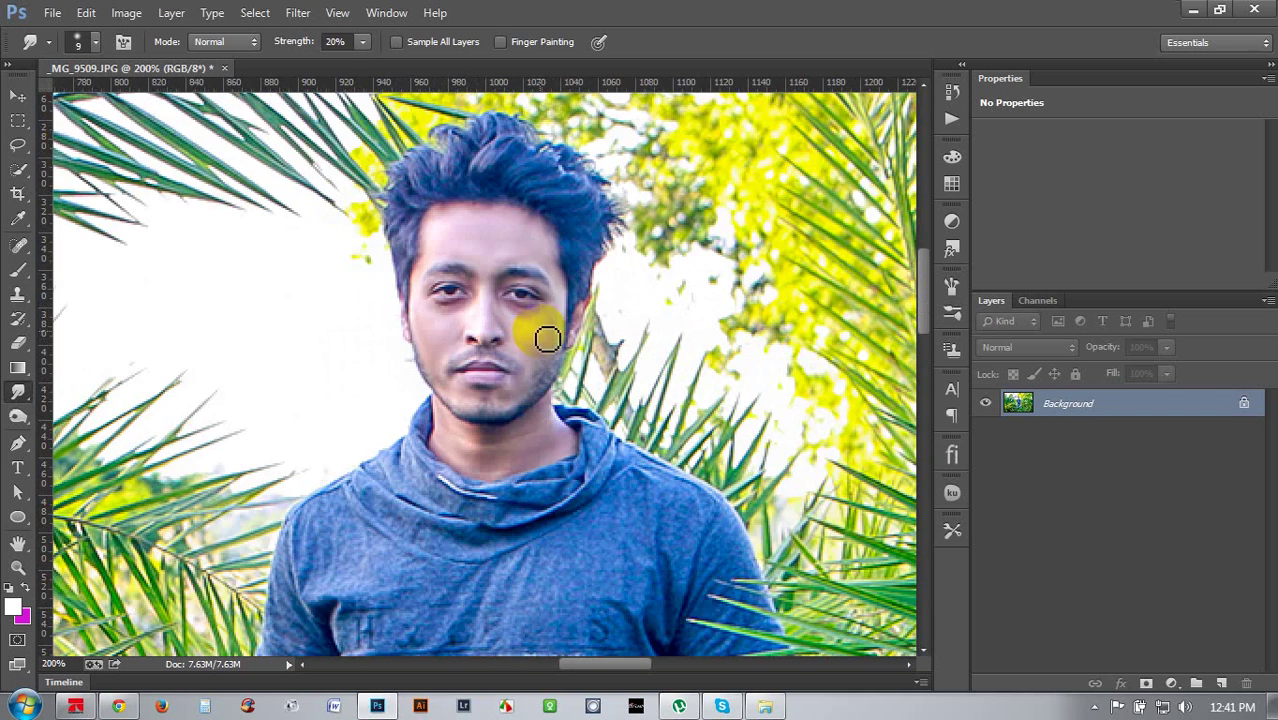
scroll(530, 293, "up", 4)
key("ctrl+plus")
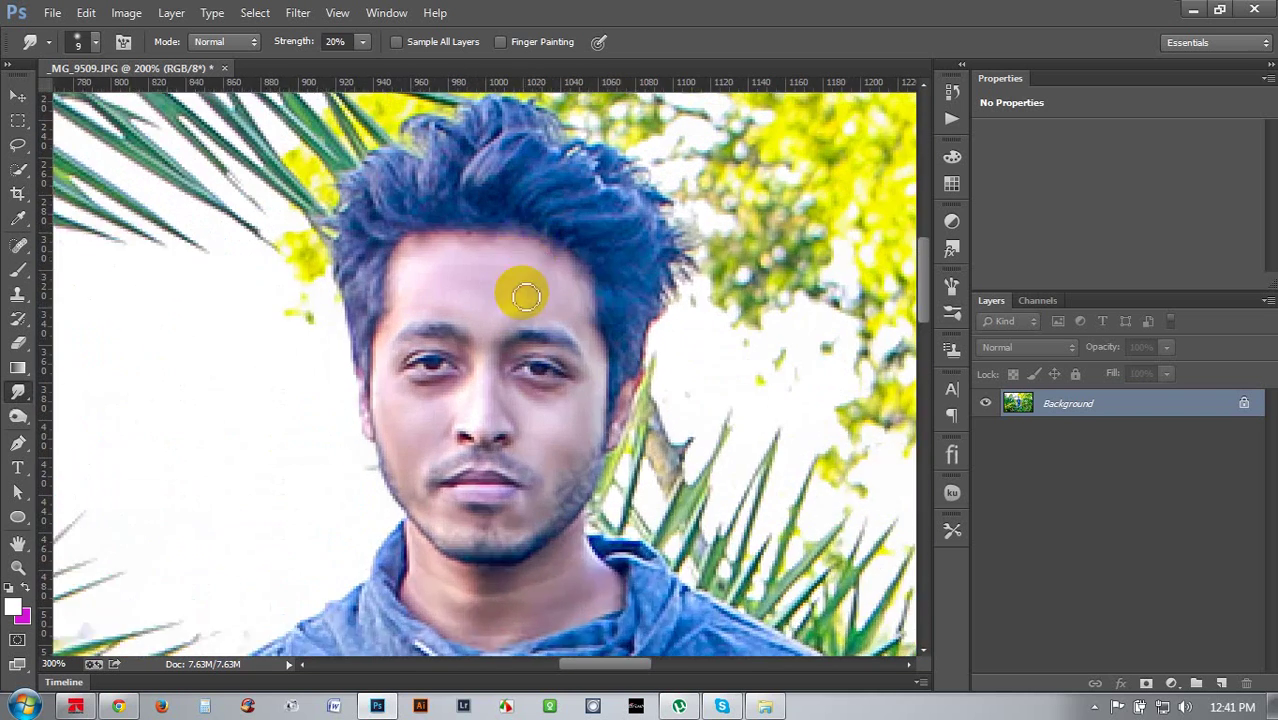
scroll(520, 305, "up", 4)
key("ctrl+plus")
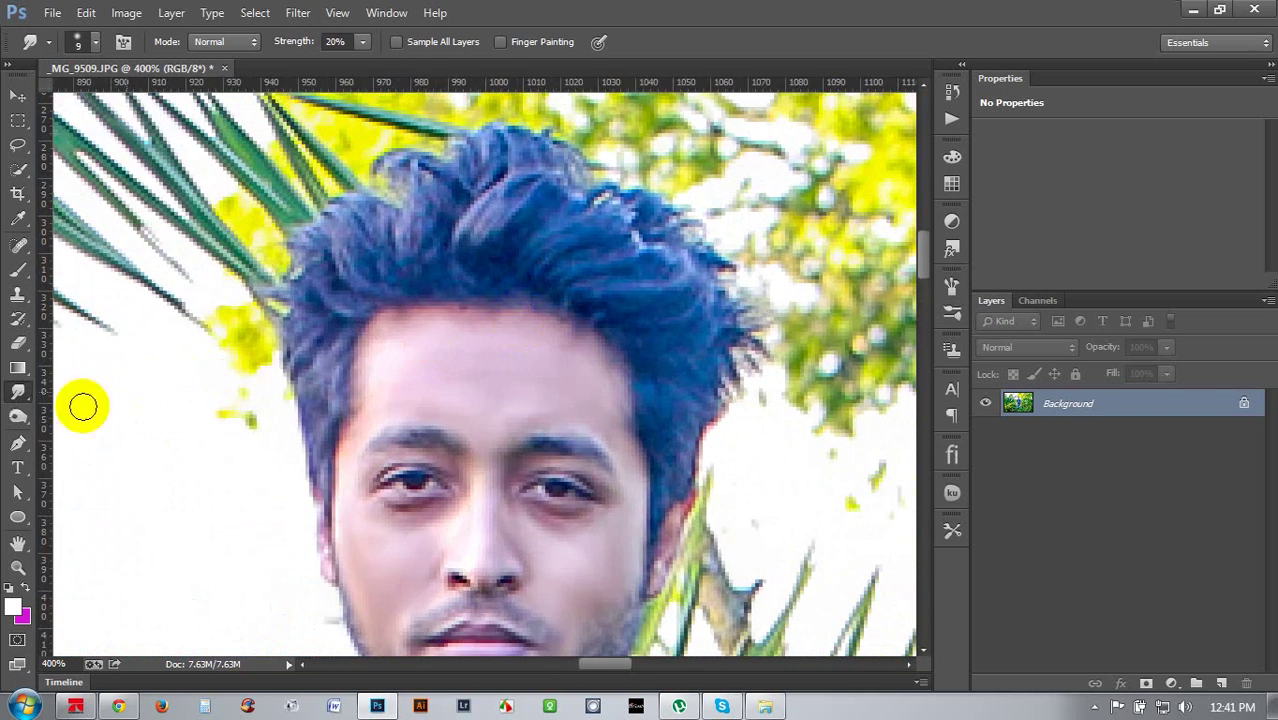
right_click(381, 368)
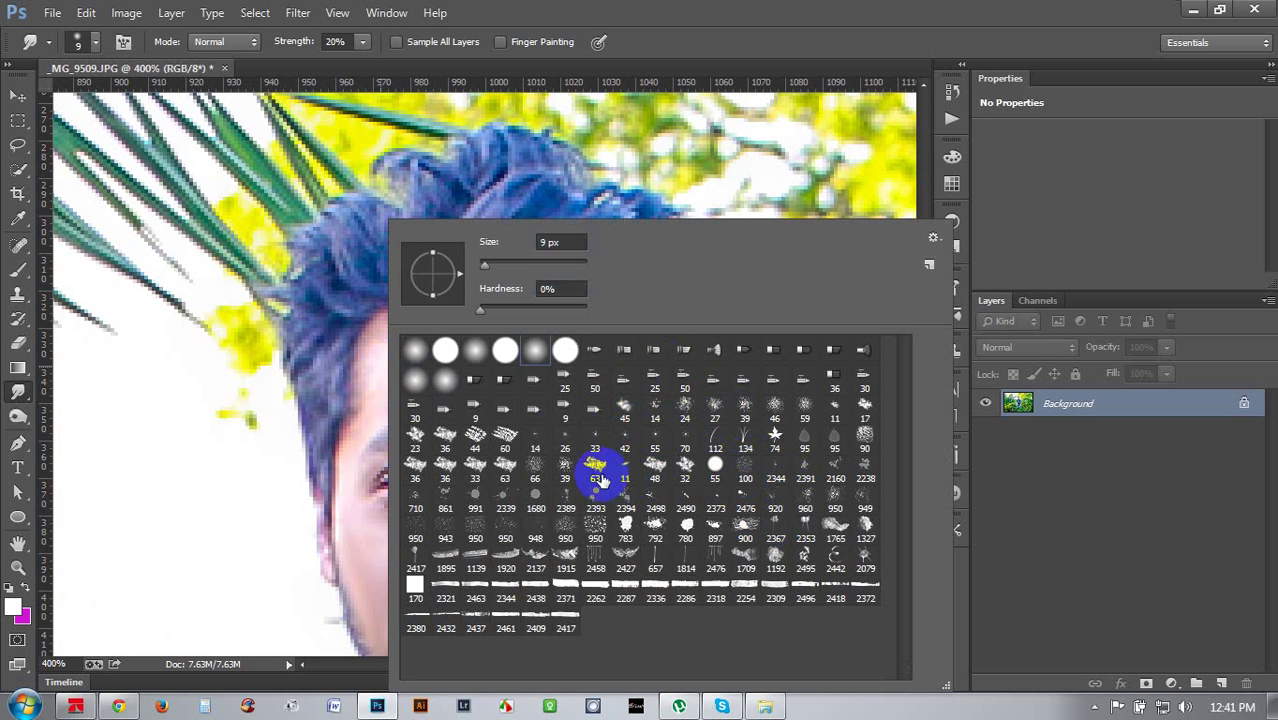
left_click(803, 410)
left_click(722, 60)
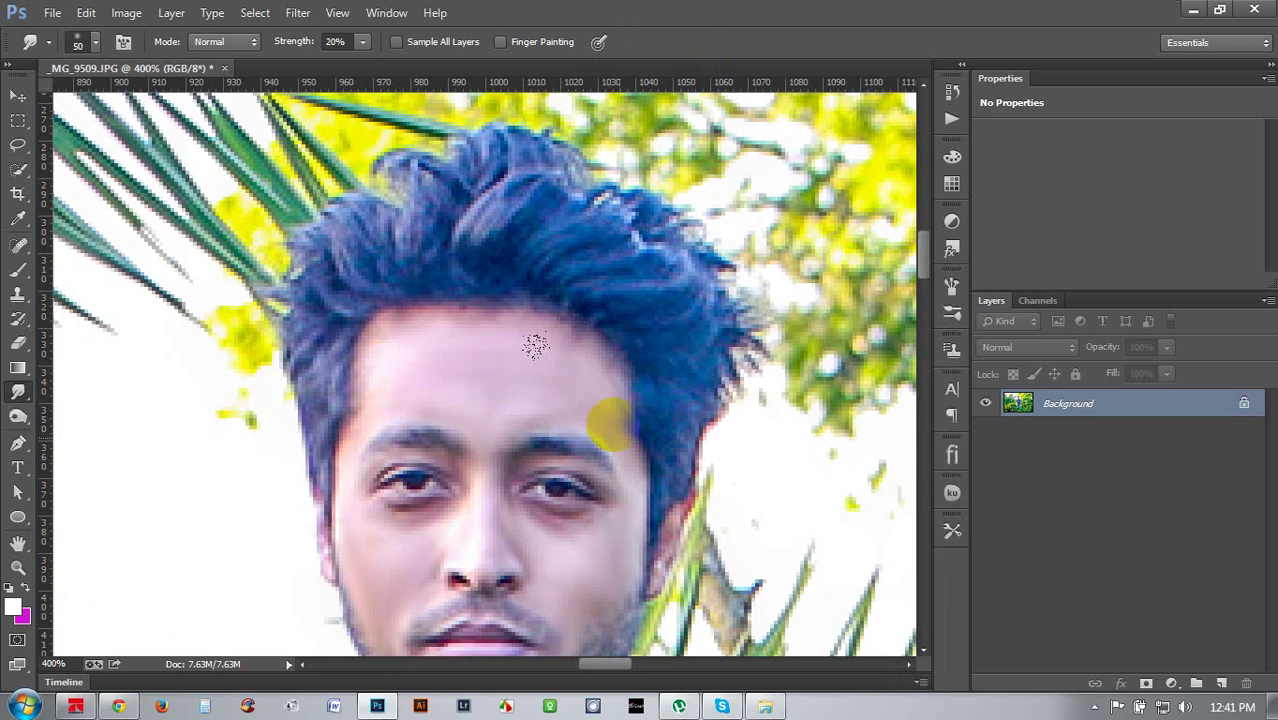
Smudge the hair on the right side of the head along its strands at brush size 15 and 40% strength
key("bracketleft")
key("bracketleft")
key("bracketleft")
key("bracketleft")
key("bracketleft")
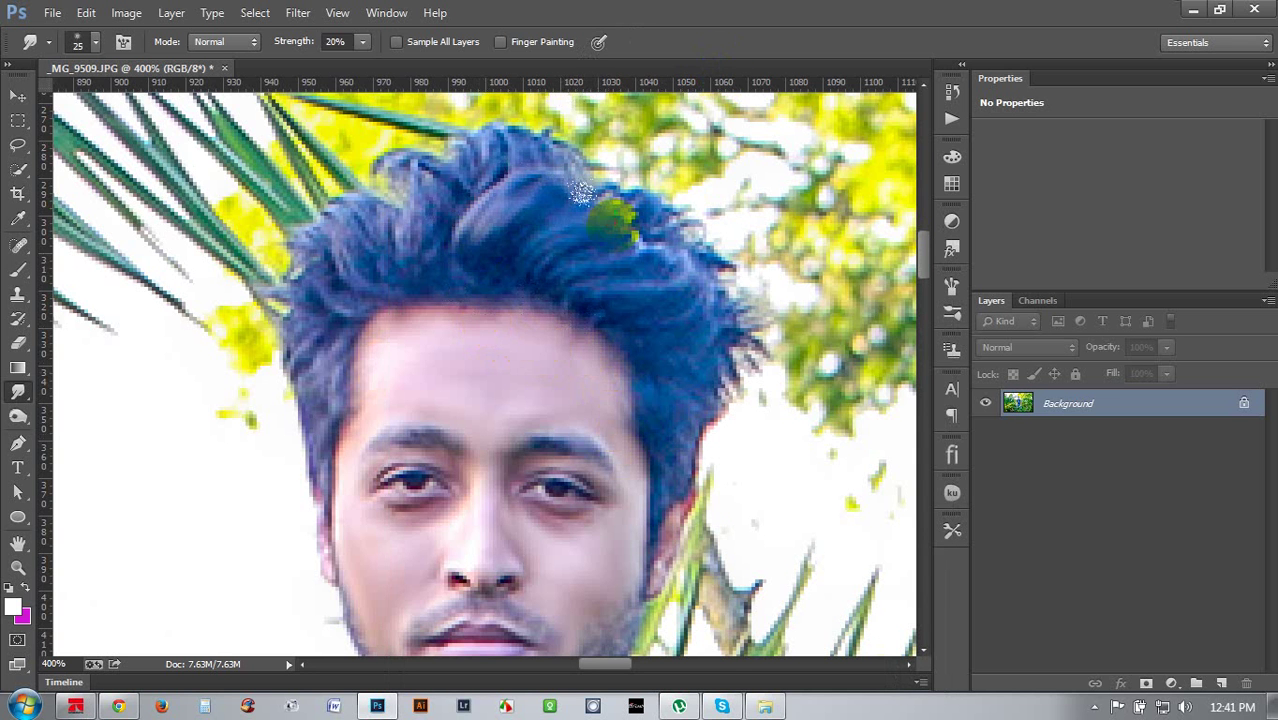
key("bracketleft")
key("bracketleft")
left_click(330, 42)
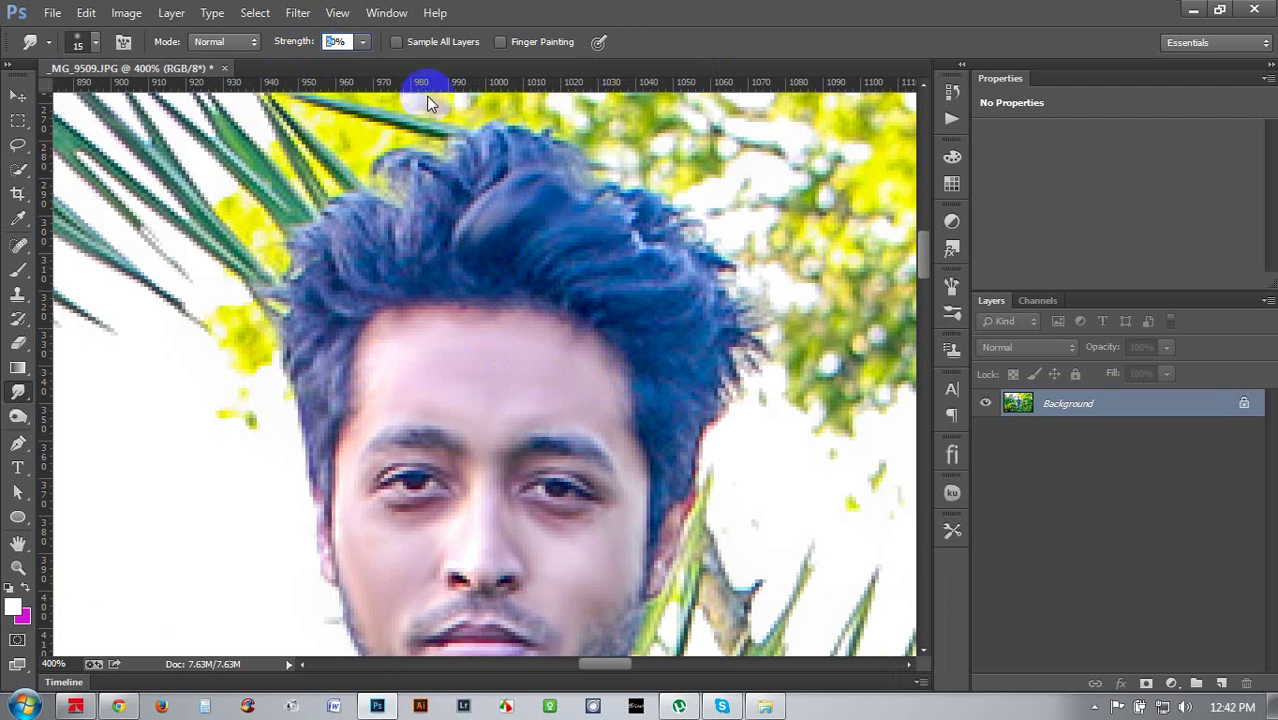
type("4")
left_click_drag(542, 230, 701, 196)
left_click_drag(560, 254, 708, 234)
mouse_move(601, 283)
left_mouse_down()
mouse_move(702, 251)
mouse_move(627, 286)
mouse_move(679, 272)
mouse_move(650, 313)
mouse_move(712, 311)
mouse_move(710, 331)
mouse_move(668, 343)
mouse_move(723, 369)
mouse_move(693, 364)
mouse_move(740, 396)
mouse_move(689, 364)
mouse_move(771, 353)
mouse_move(706, 356)
mouse_move(651, 395)
mouse_move(706, 448)
mouse_move(667, 398)
mouse_move(743, 436)
mouse_move(676, 441)
mouse_move(734, 471)
mouse_move(698, 461)
mouse_move(731, 453)
mouse_move(663, 410)
left_mouse_up()
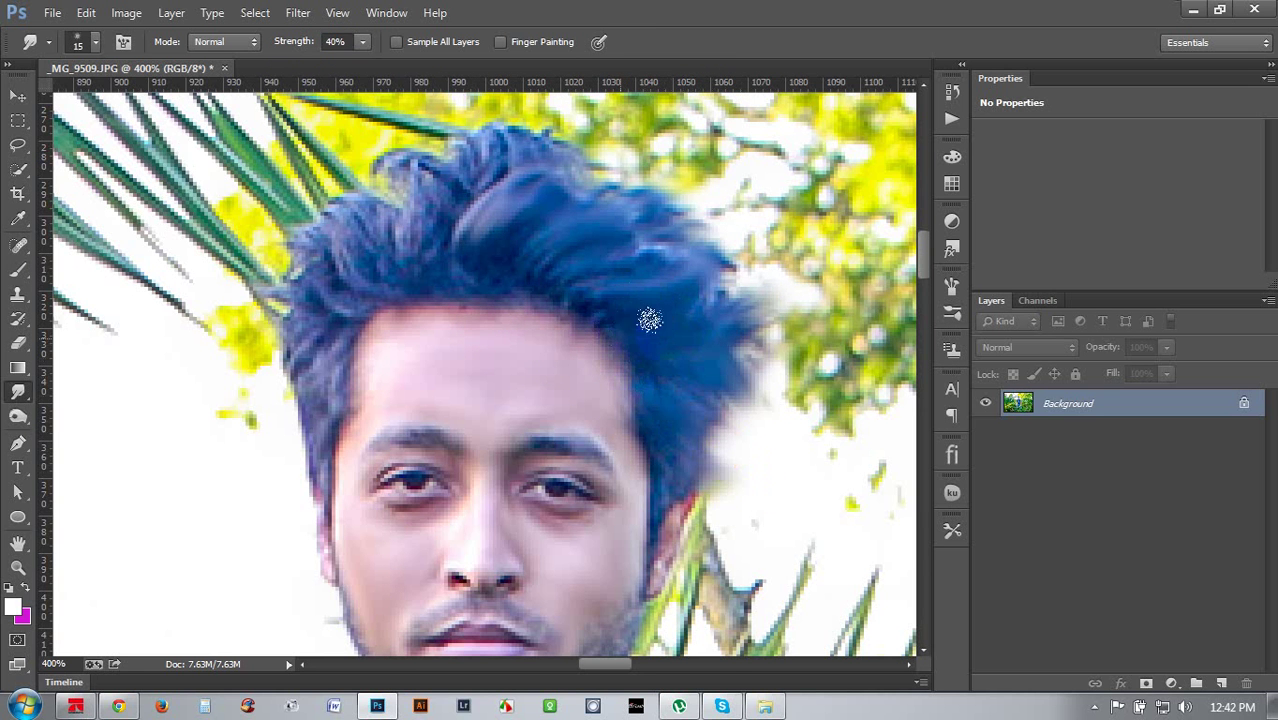
mouse_move(573, 280)
left_mouse_down()
mouse_move(513, 275)
mouse_move(554, 272)
left_mouse_up()
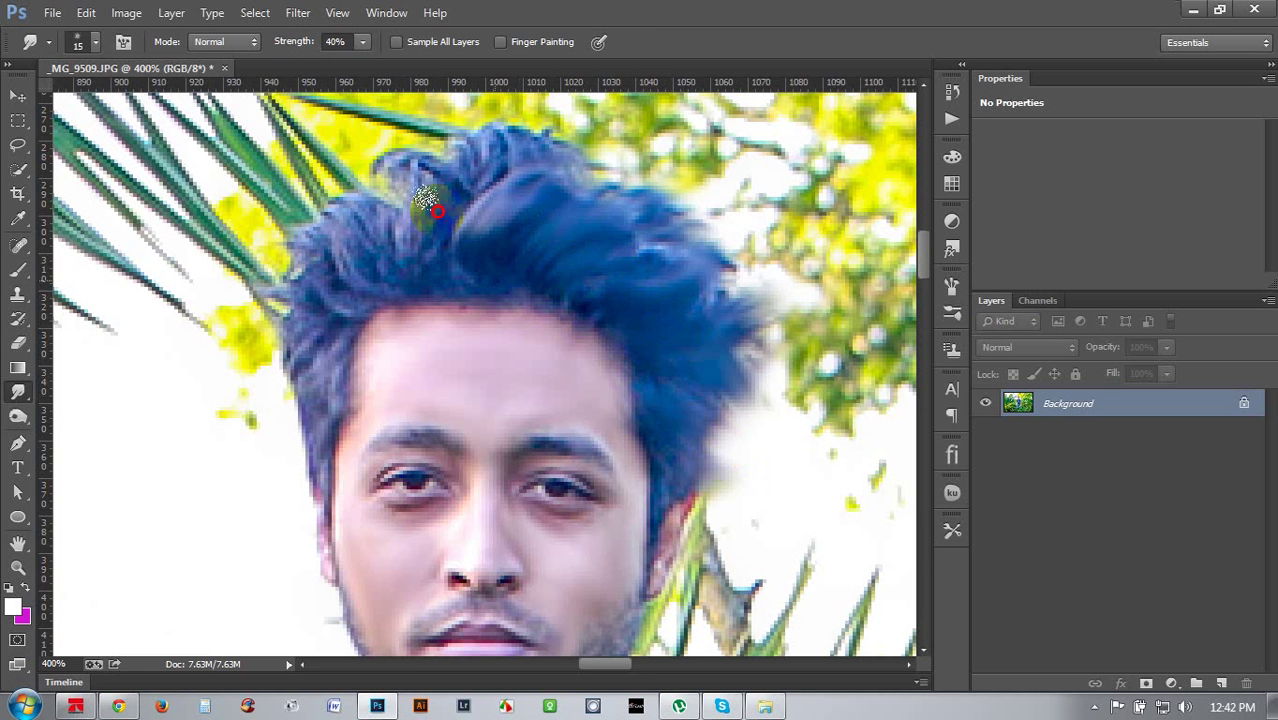
Smudge the hair on the left side of the head downward along its strands at 40% strength
mouse_move(426, 200)
left_mouse_down()
mouse_move(480, 195)
mouse_move(486, 154)
mouse_move(498, 176)
mouse_move(486, 175)
mouse_move(472, 273)
mouse_move(424, 250)
mouse_move(378, 181)
mouse_move(378, 138)
mouse_move(398, 244)
mouse_move(365, 241)
mouse_move(291, 152)
mouse_move(365, 263)
mouse_move(222, 189)
mouse_move(280, 267)
mouse_move(324, 284)
mouse_move(242, 234)
mouse_move(308, 311)
mouse_move(257, 304)
mouse_move(309, 333)
mouse_move(262, 428)
mouse_move(304, 350)
mouse_move(294, 425)
left_mouse_up()
left_click_drag(286, 380, 270, 440)
left_click_drag(308, 399, 301, 440)
Blend the hairline along the forehead and sideburn, and smudge the hair's left outer edge into the background
left_click_drag(519, 291, 507, 275)
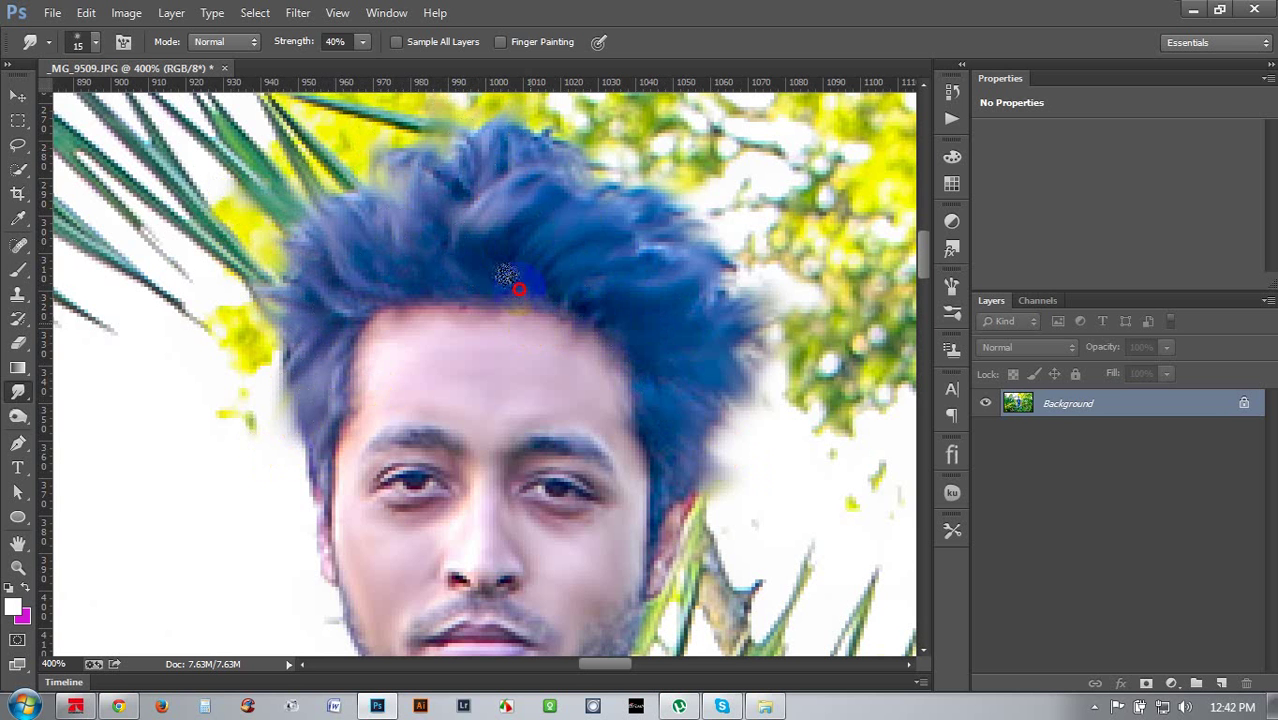
left_click_drag(428, 318, 416, 296)
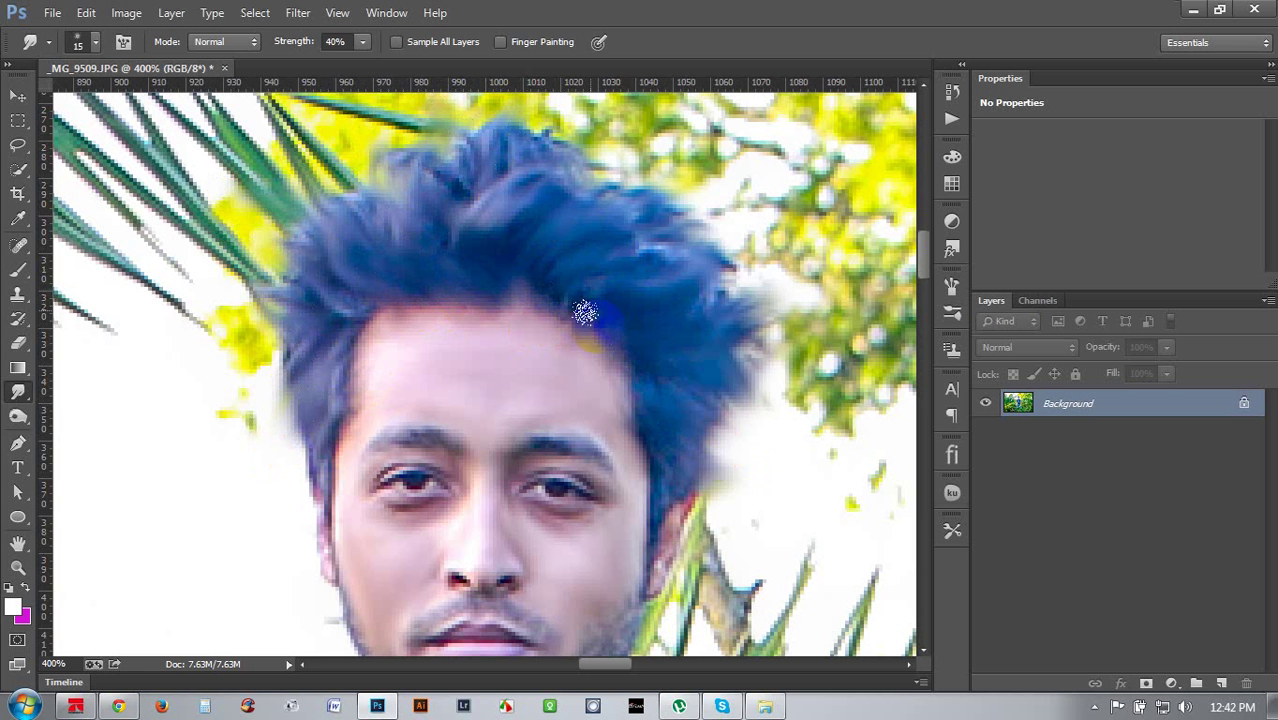
left_click_drag(631, 381, 626, 360)
left_click_drag(645, 482, 661, 514)
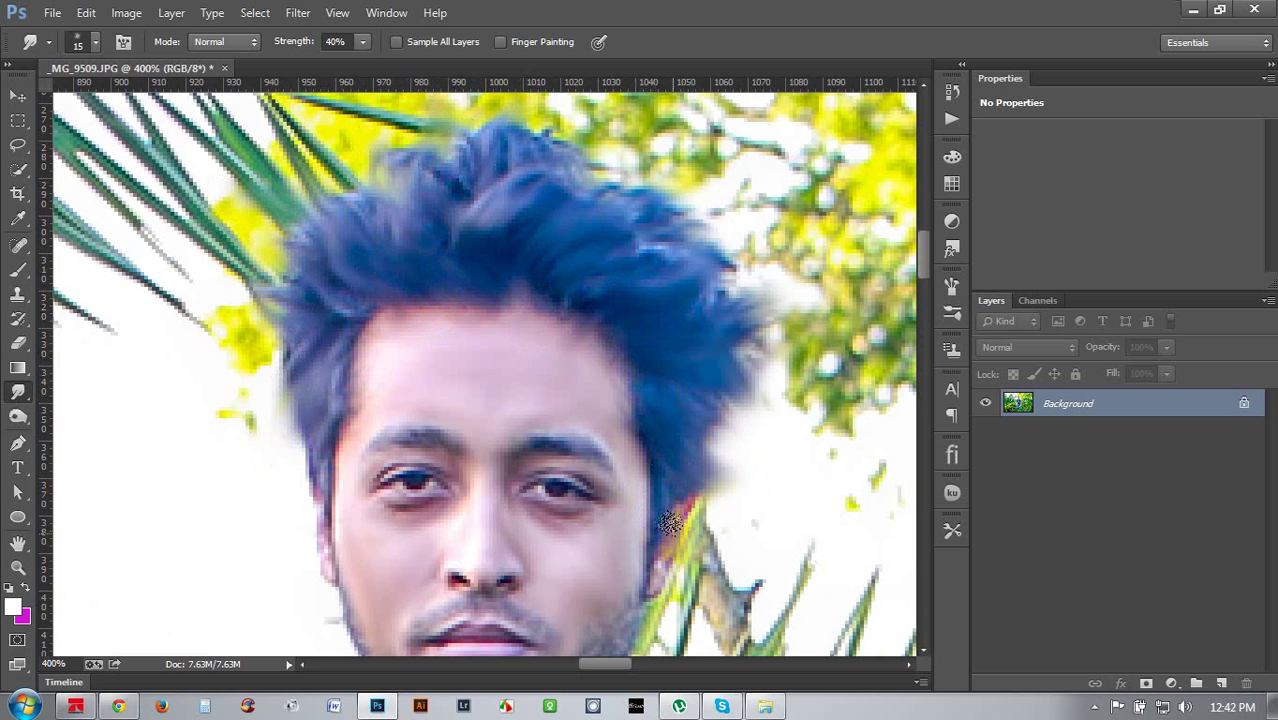
left_click_drag(306, 371, 261, 372)
left_click_drag(296, 275, 255, 240)
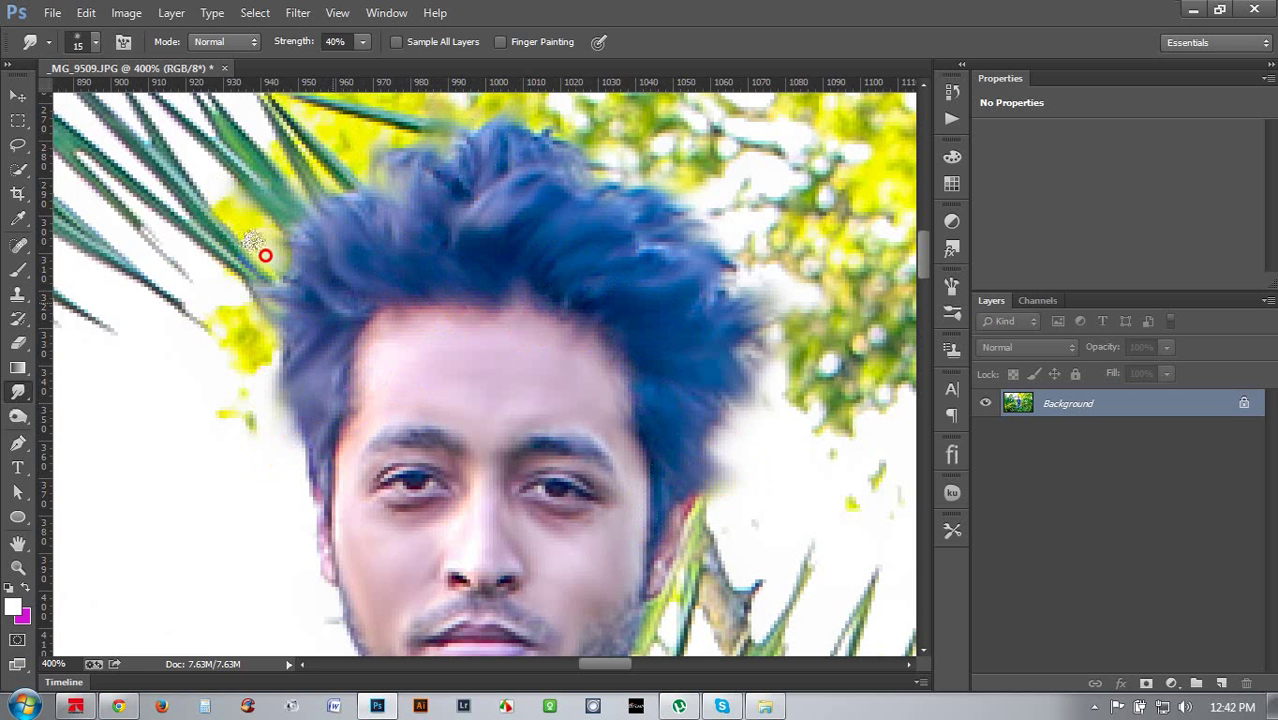
left_click_drag(270, 345, 150, 244)
Blend the beard along the jaw with a size 9 Smudge brush and the moustache with size 8
scroll(320, 434, "down", 6)
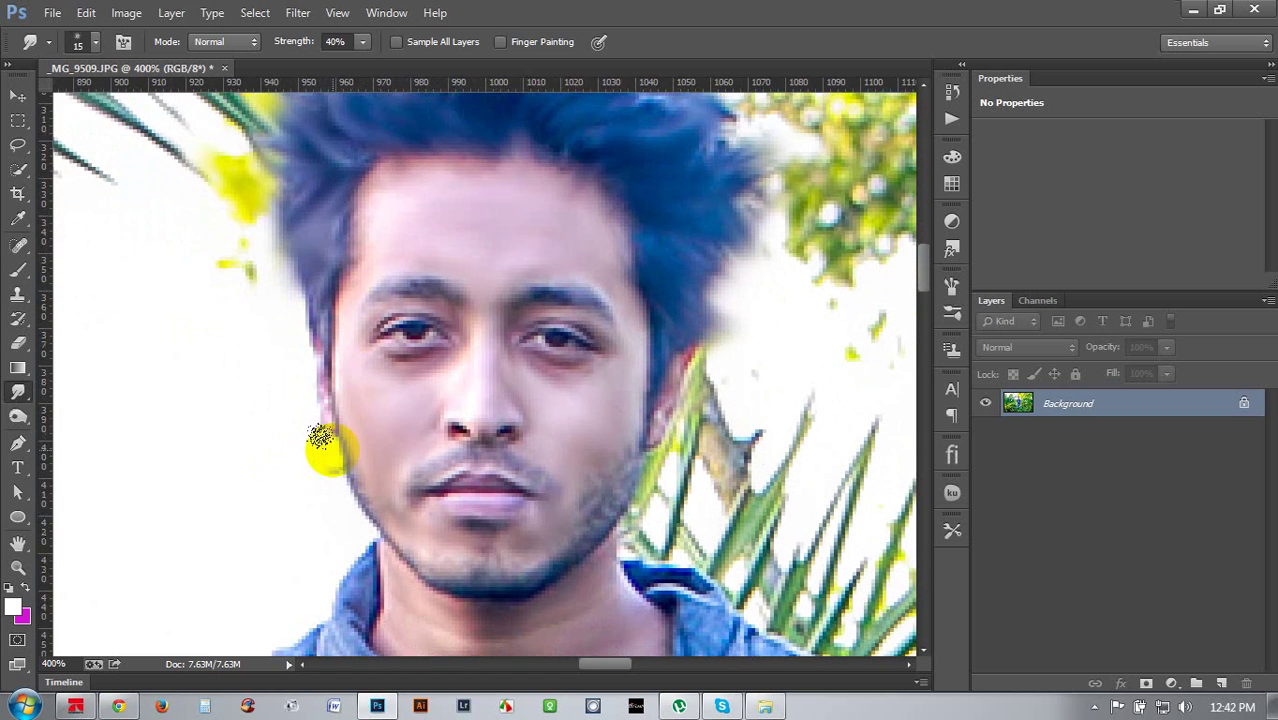
key("bracketleft")
key("bracketleft")
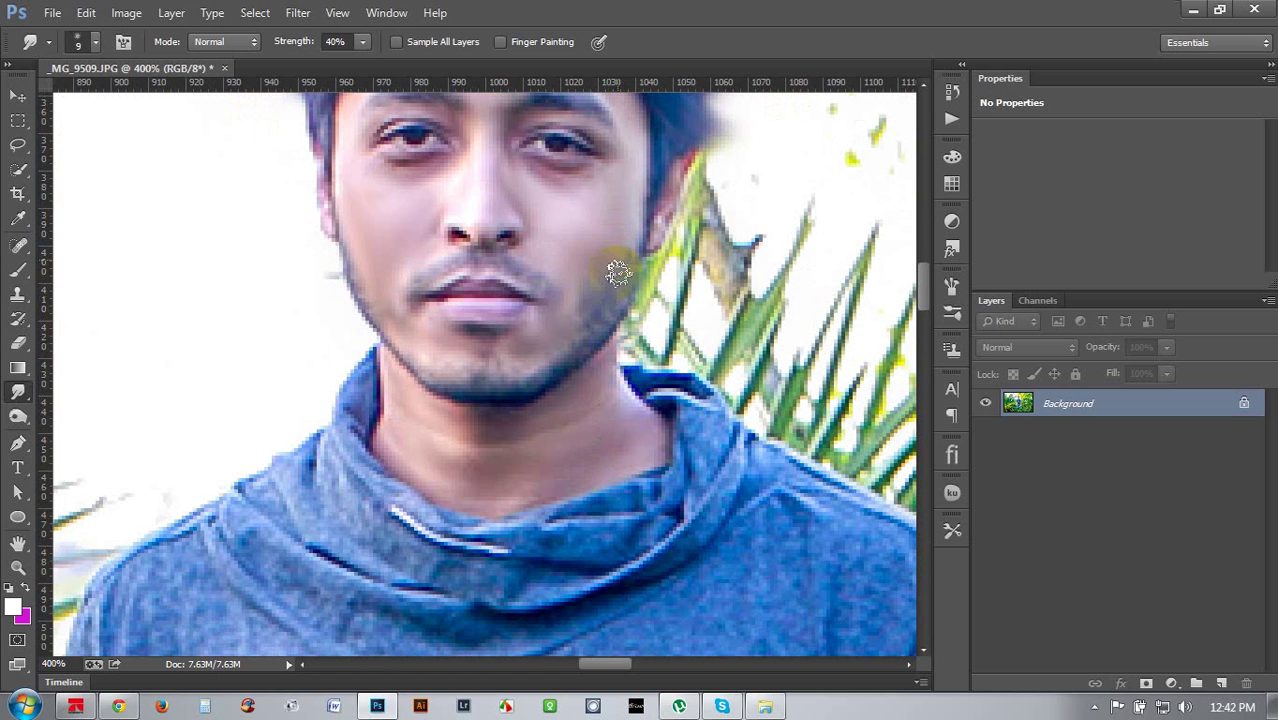
mouse_move(590, 350)
left_mouse_down()
mouse_move(504, 396)
mouse_move(448, 387)
left_mouse_up()
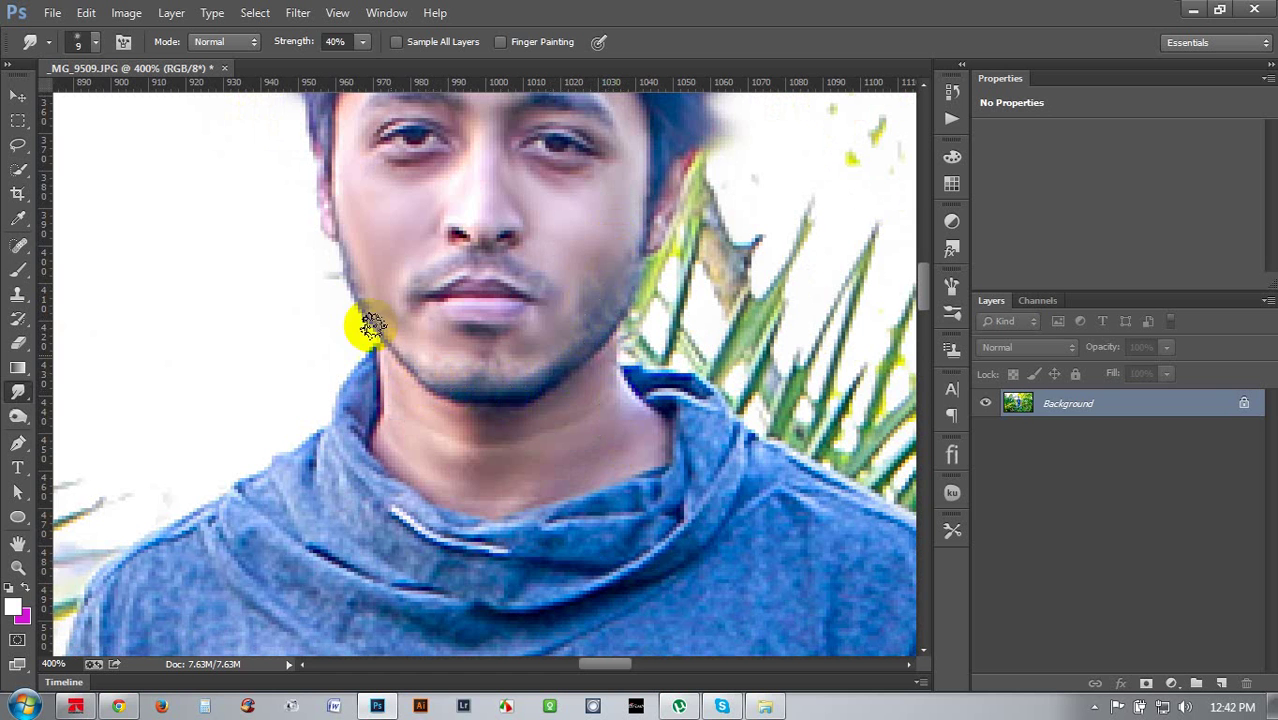
key("bracketleft")
left_click_drag(456, 262, 411, 295)
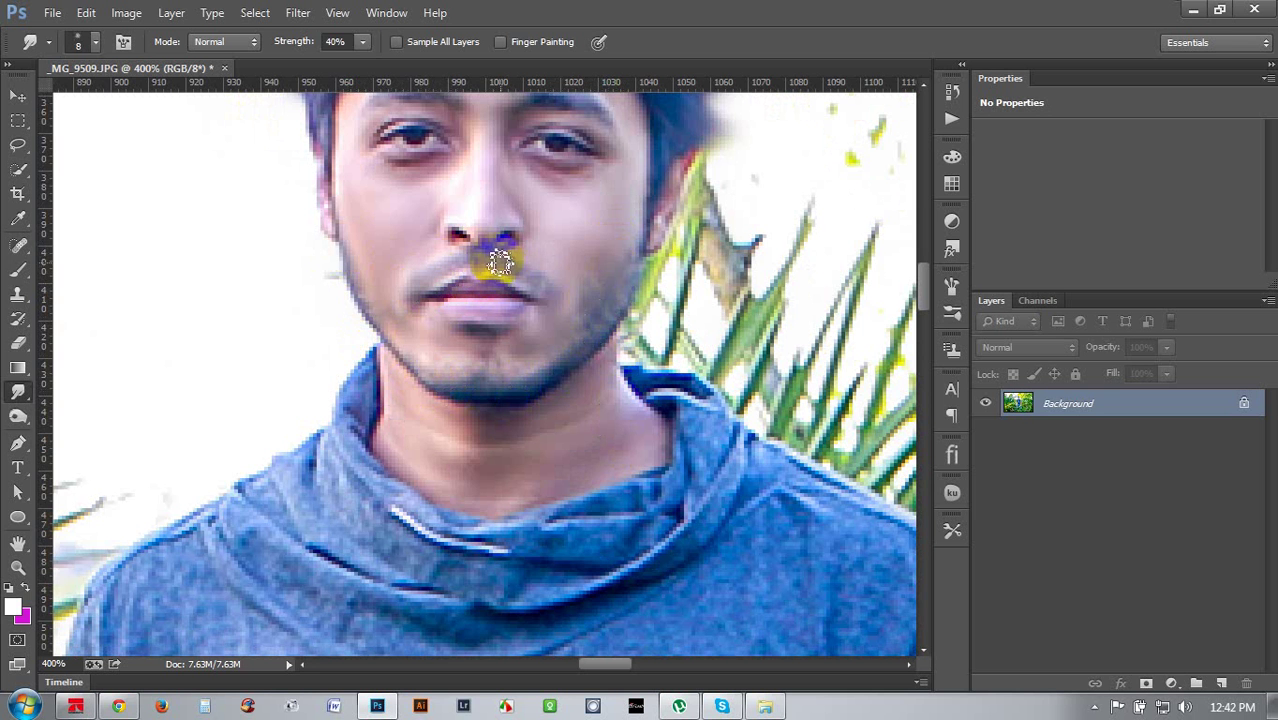
left_click_drag(502, 262, 555, 292)
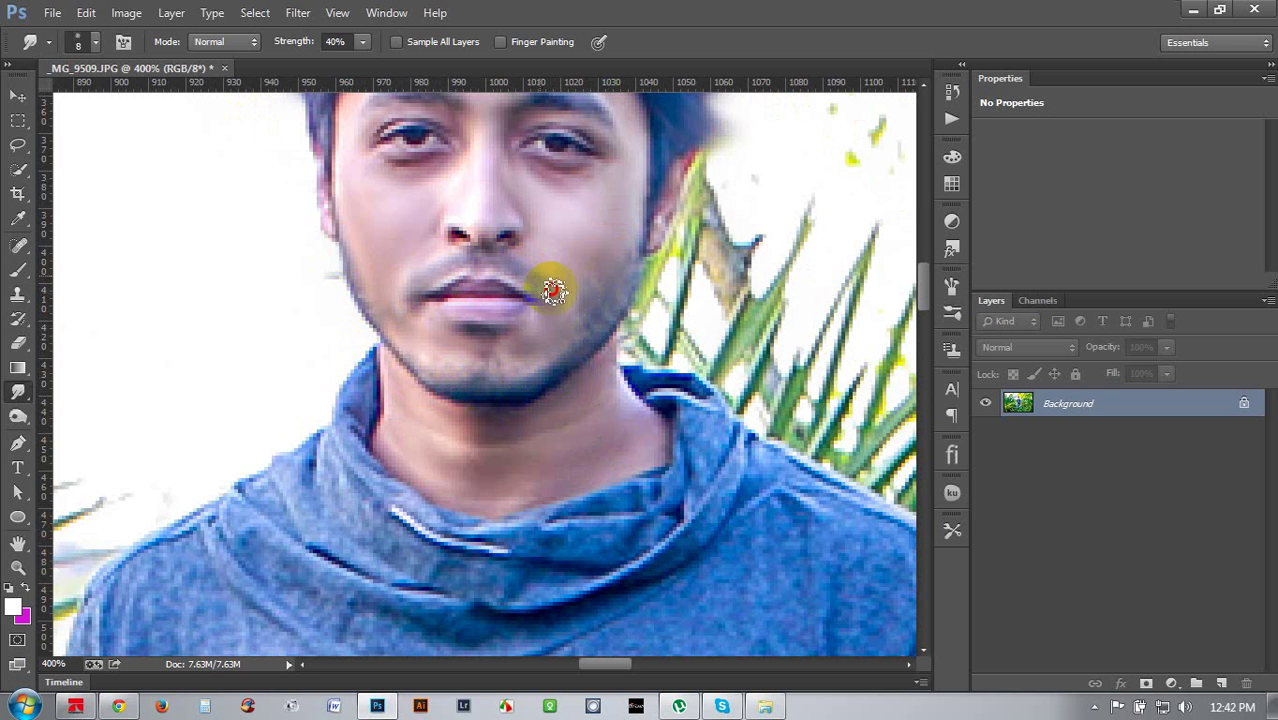
Lighten both cheeks with the Dodge tool at brush size 20, Midtones range and 10% exposure
right_click(18, 392)
left_click(18, 416)
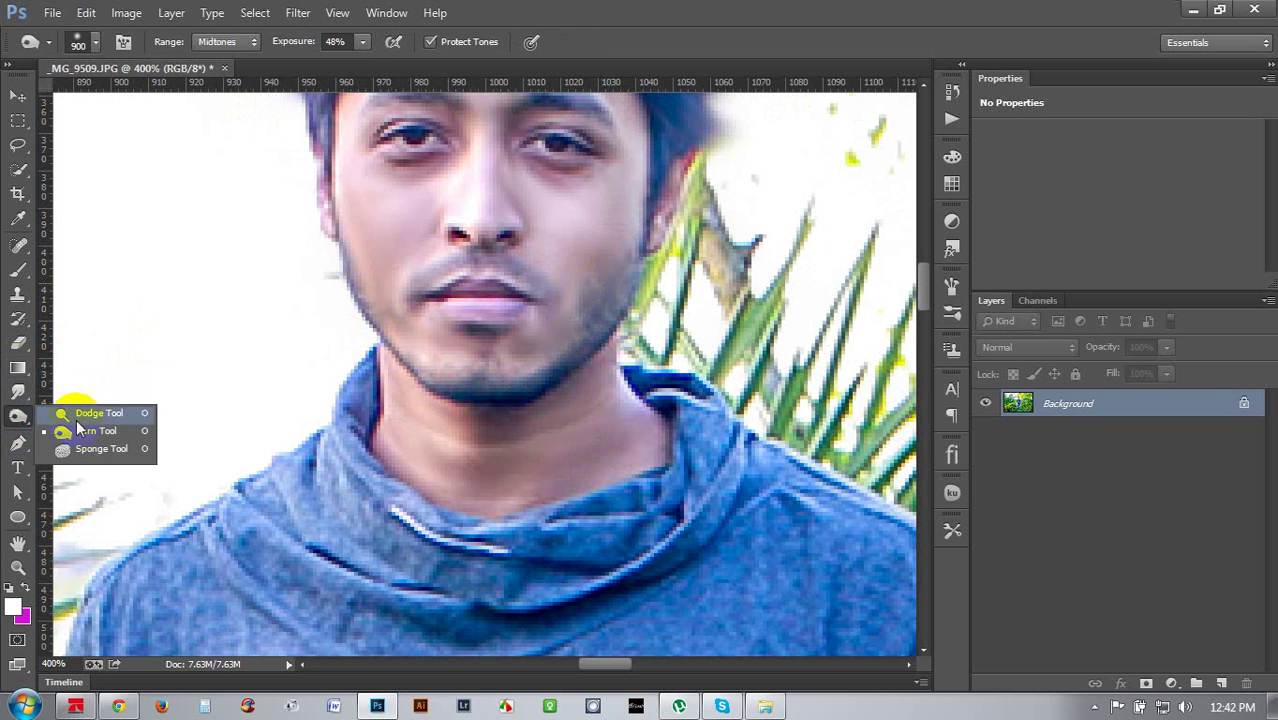
left_click(96, 414)
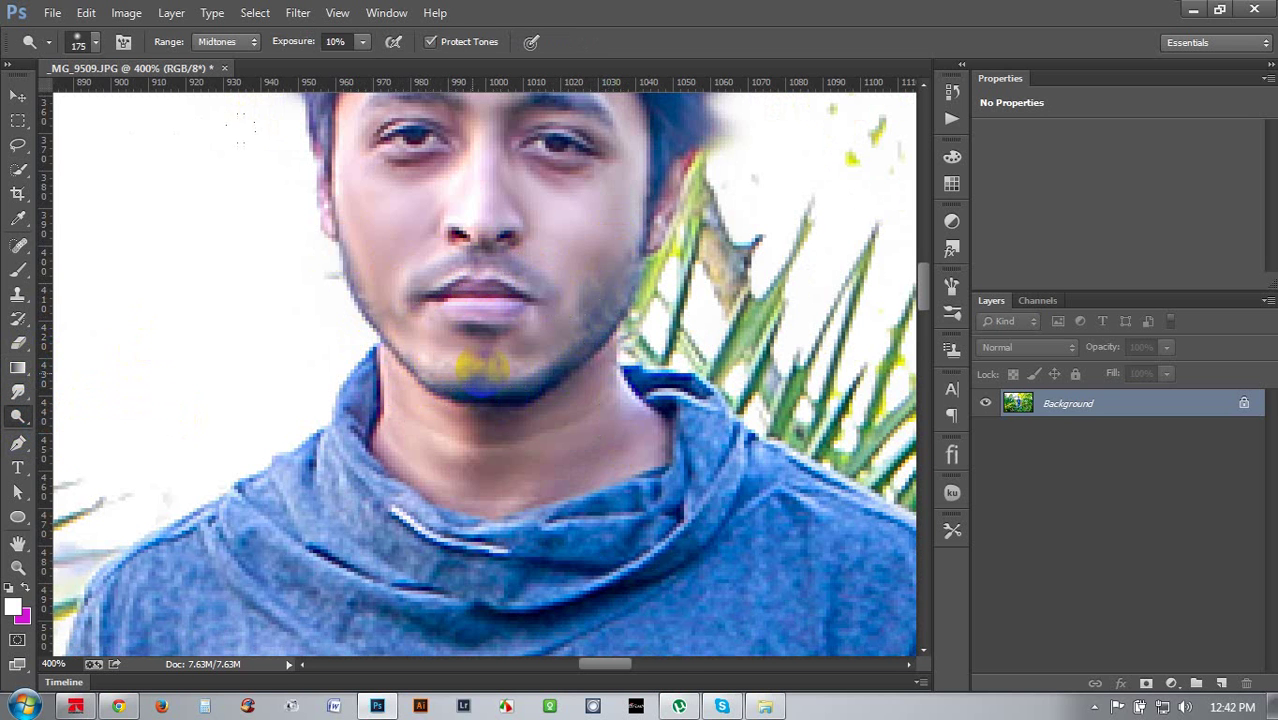
key("bracketleft")
key("bracketleft")
key("bracketleft")
key("bracketleft")
key("bracketleft")
key("bracketleft")
key("bracketleft")
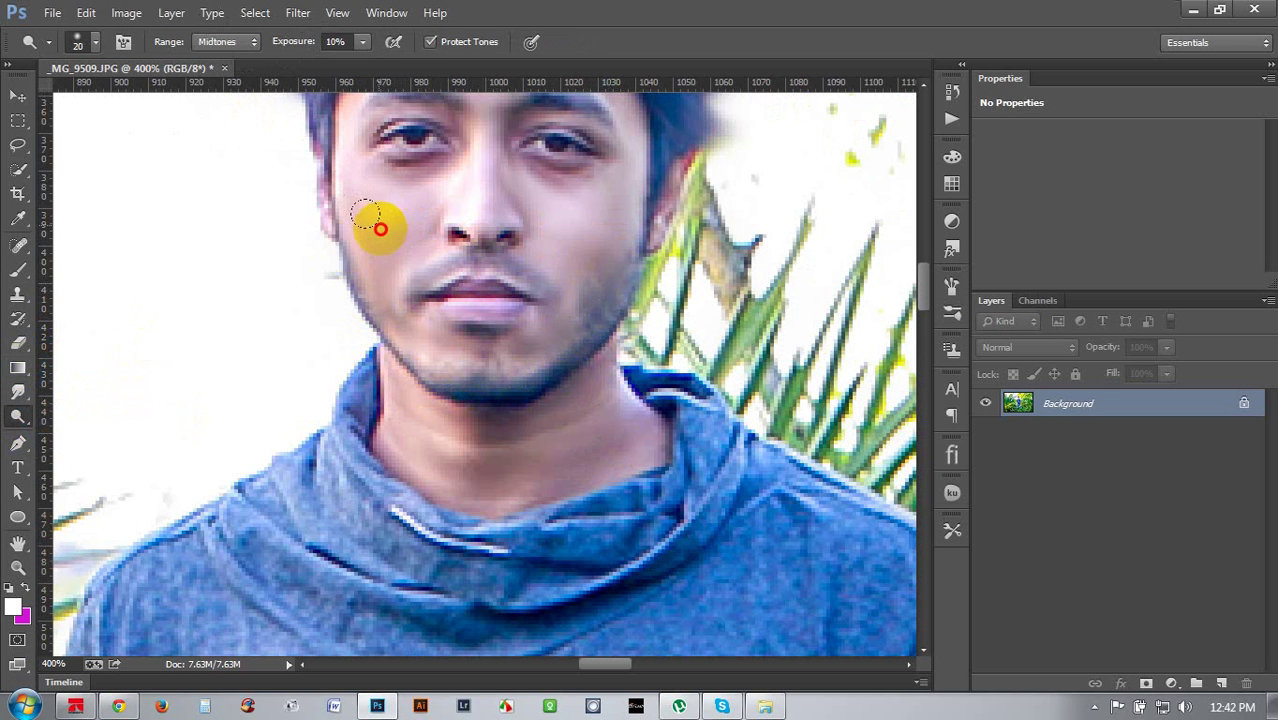
left_click_drag(362, 200, 373, 213)
mouse_move(543, 230)
left_mouse_down()
mouse_move(588, 232)
mouse_move(598, 189)
mouse_move(591, 238)
left_mouse_up()
left_click_drag(587, 282, 584, 286)
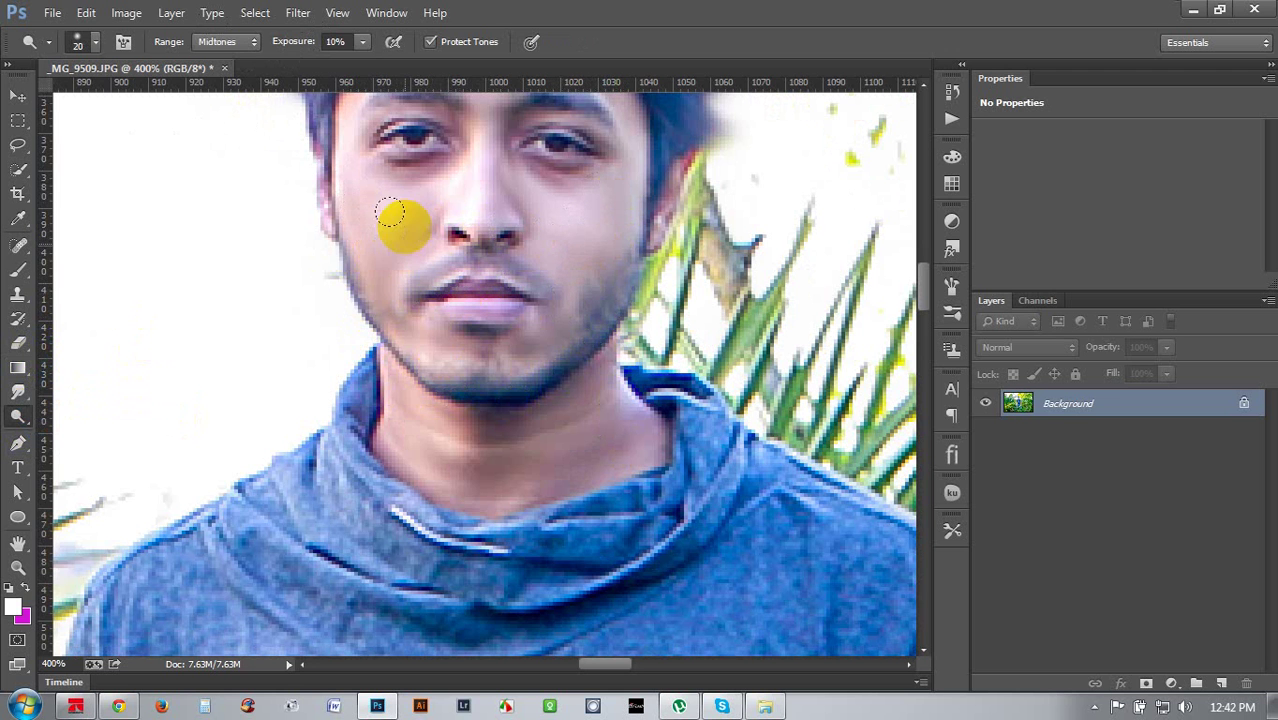
mouse_move(400, 228)
left_mouse_down()
mouse_move(363, 251)
mouse_move(382, 296)
mouse_move(347, 213)
mouse_move(400, 320)
left_mouse_up()
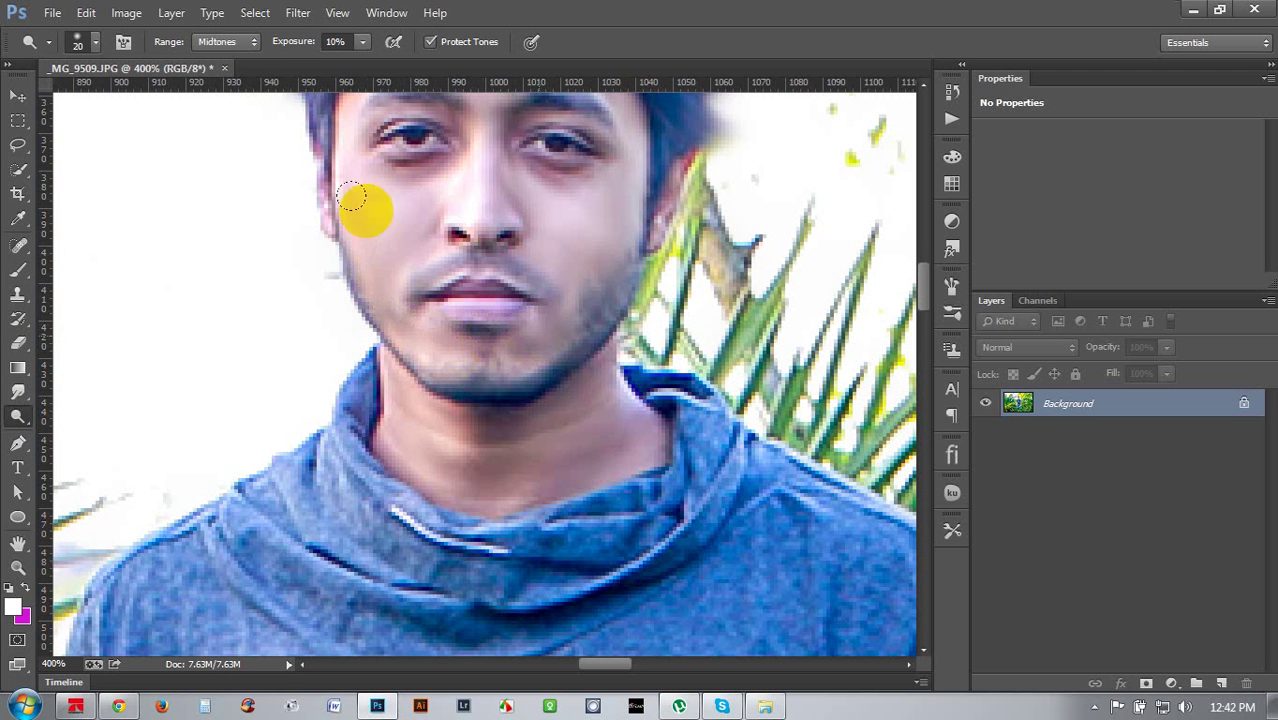
Brighten the highlights on the cheeks, nose and forehead with the Dodge tool at brush size 25, Highlights range and 10% exposure
left_click(220, 41)
left_click(228, 96)
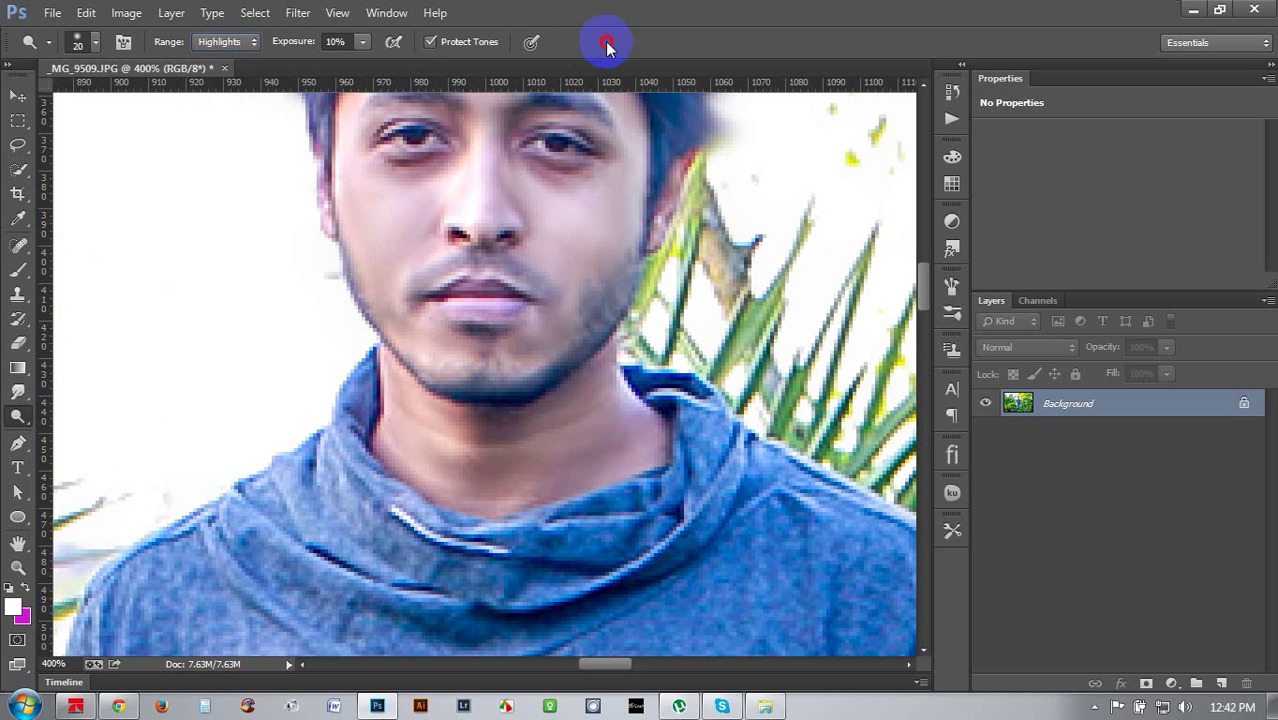
key("bracketleft")
left_click_drag(388, 243, 357, 184)
left_click_drag(455, 225, 489, 242)
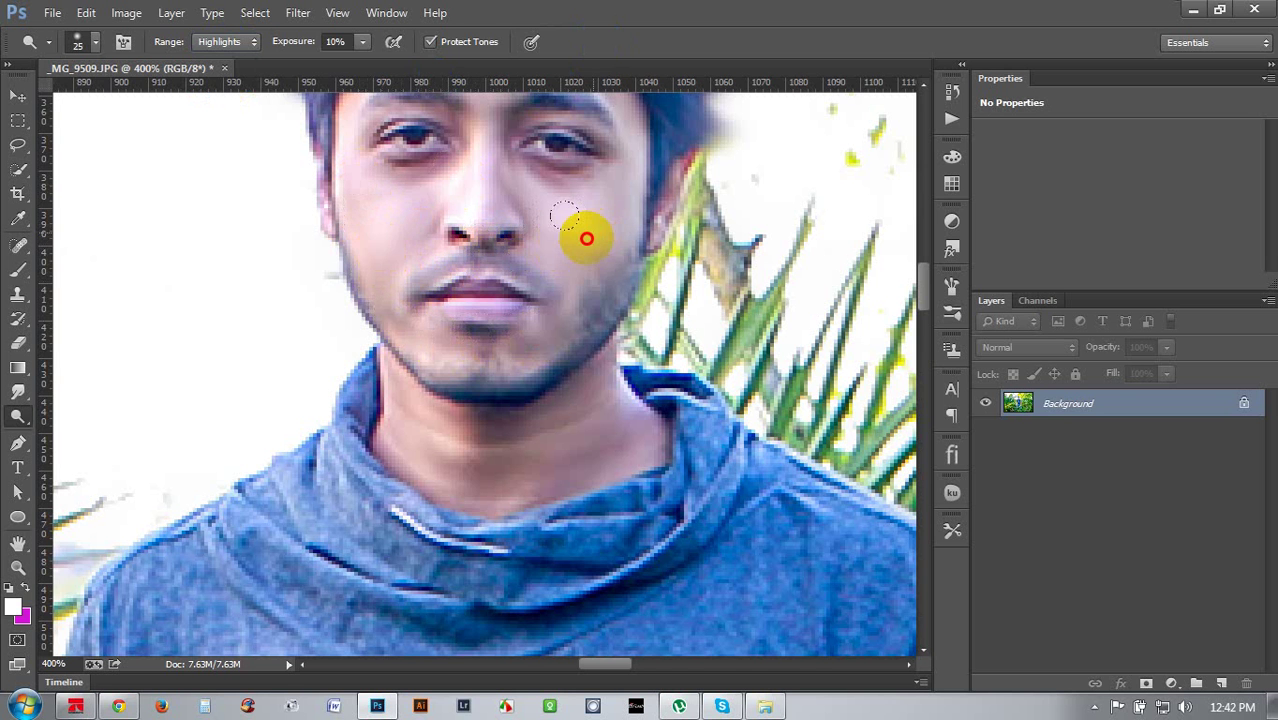
scroll(592, 244, "up", 5)
mouse_move(573, 149)
left_mouse_down()
mouse_move(456, 123)
mouse_move(414, 130)
left_mouse_up()
Examine the retouched portrait as a whole and at closer zoom, from the face down to the jeans
scroll(440, 200, "up", 1)
scroll(418, 180, "up", 1)
key("ctrl+minus")
key("ctrl+minus")
key("ctrl+minus")
key("ctrl+minus")
key("ctrl+minus")
key("ctrl+minus")
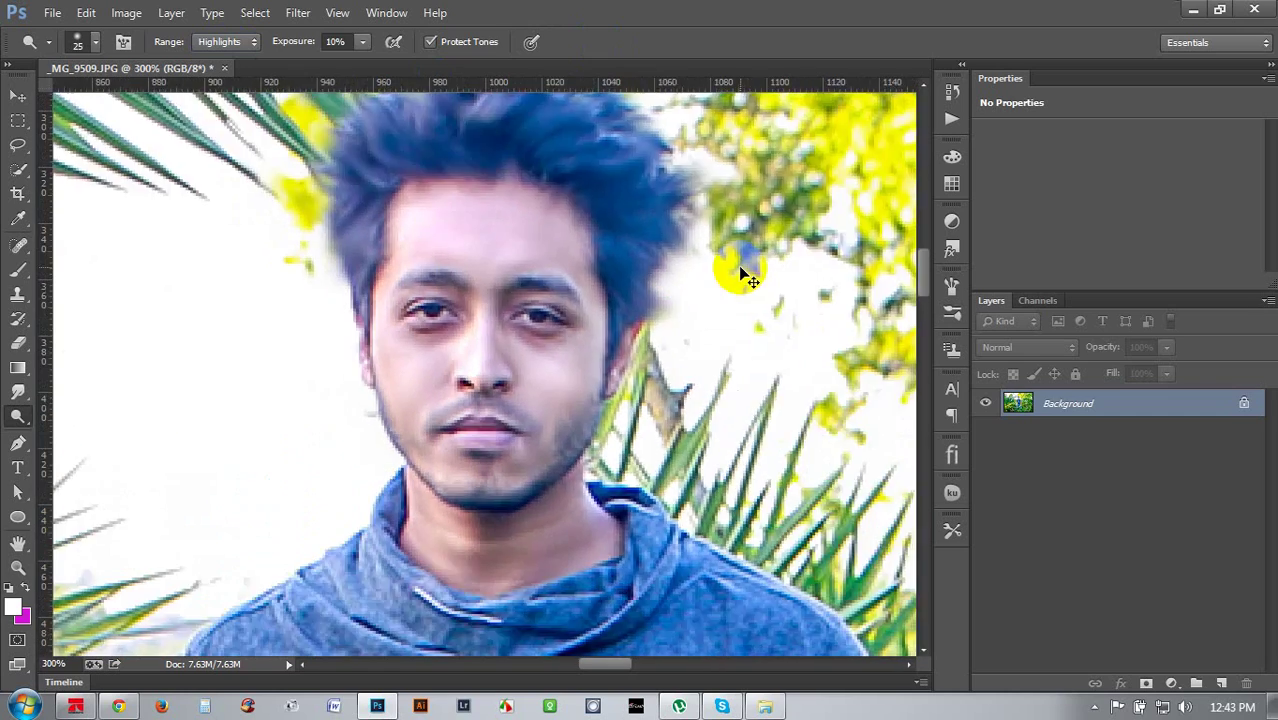
key("ctrl+plus")
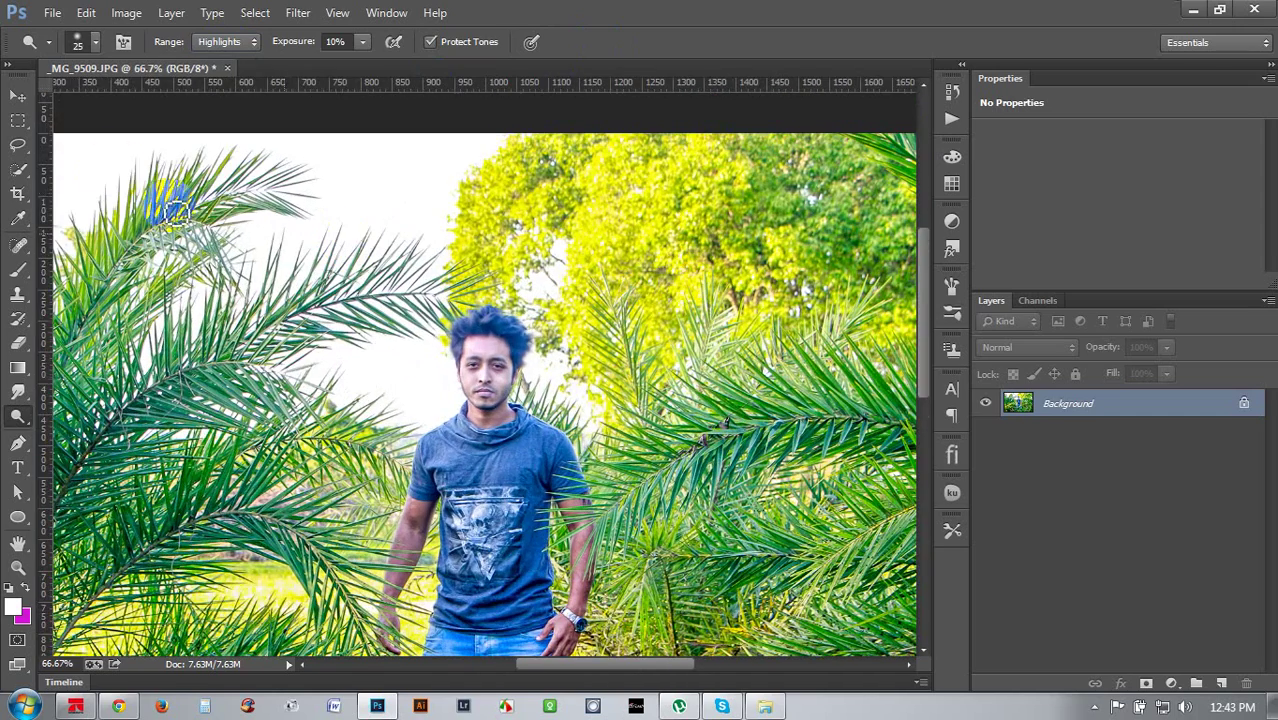
left_click(18, 96)
key("ctrl+minus")
key("ctrl+minus")
key("ctrl+minus")
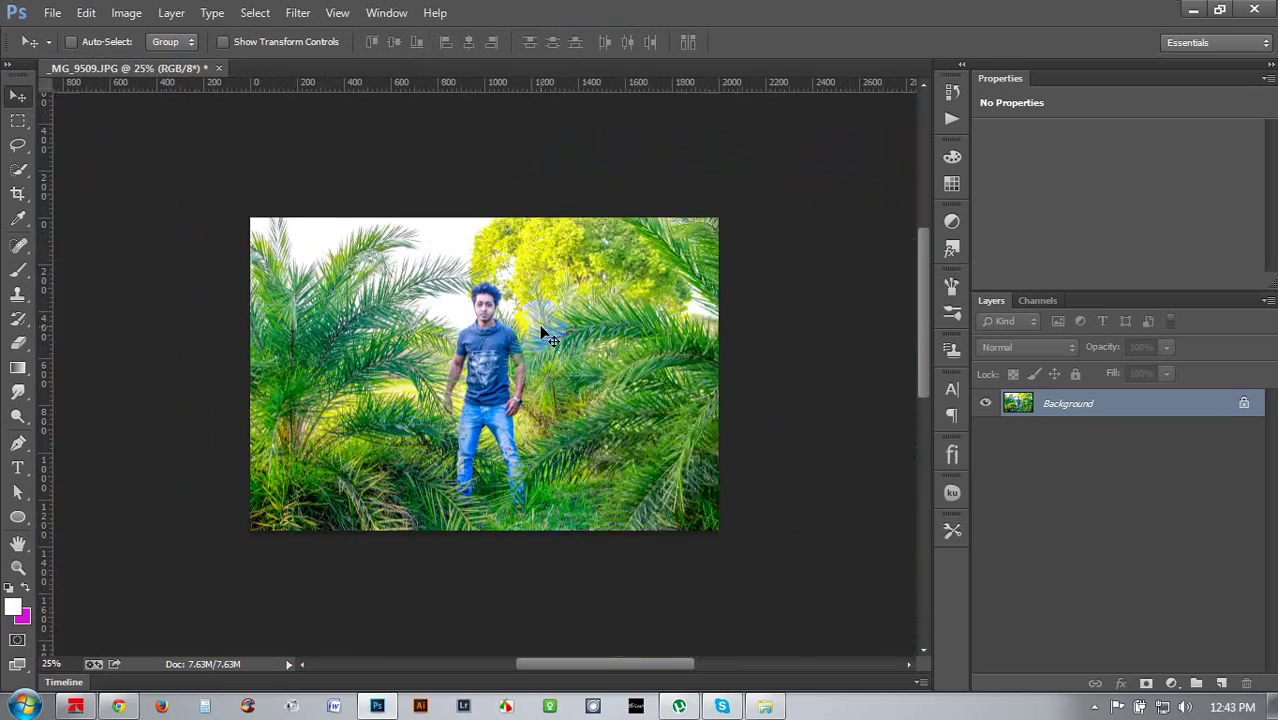
key("ctrl+plus")
key("ctrl+plus")
key("ctrl+minus")
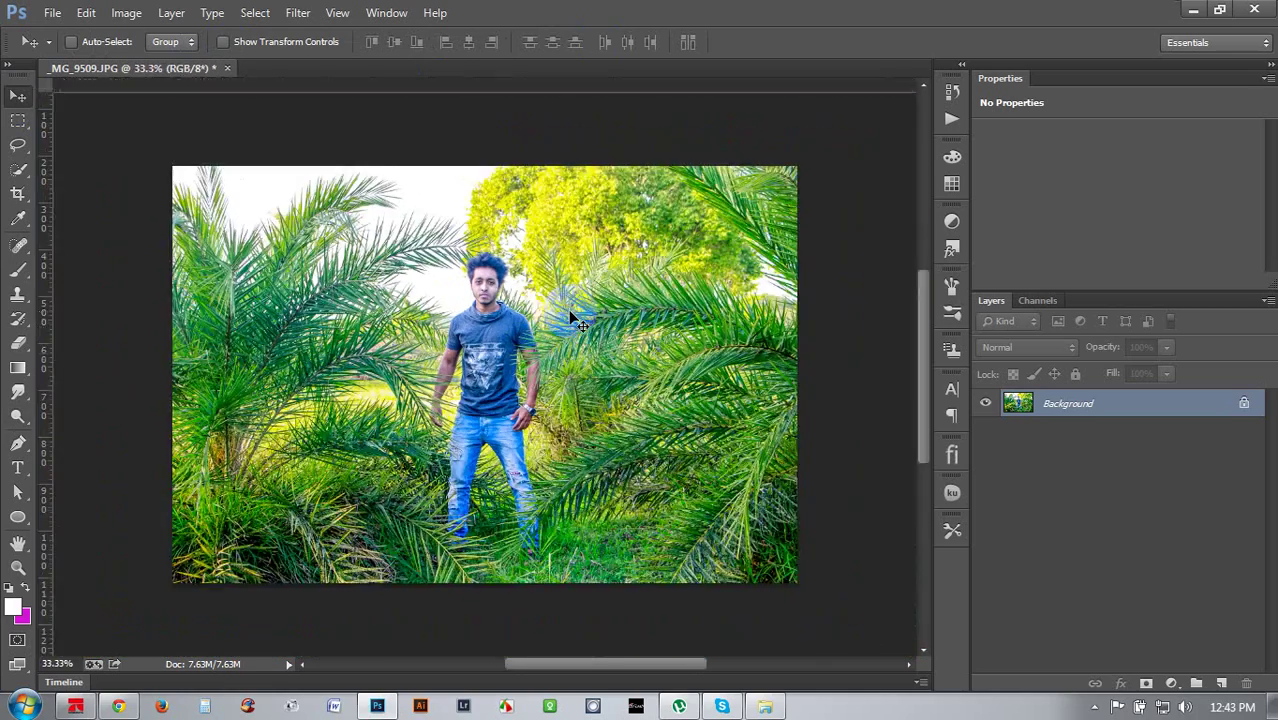
key("ctrl+plus")
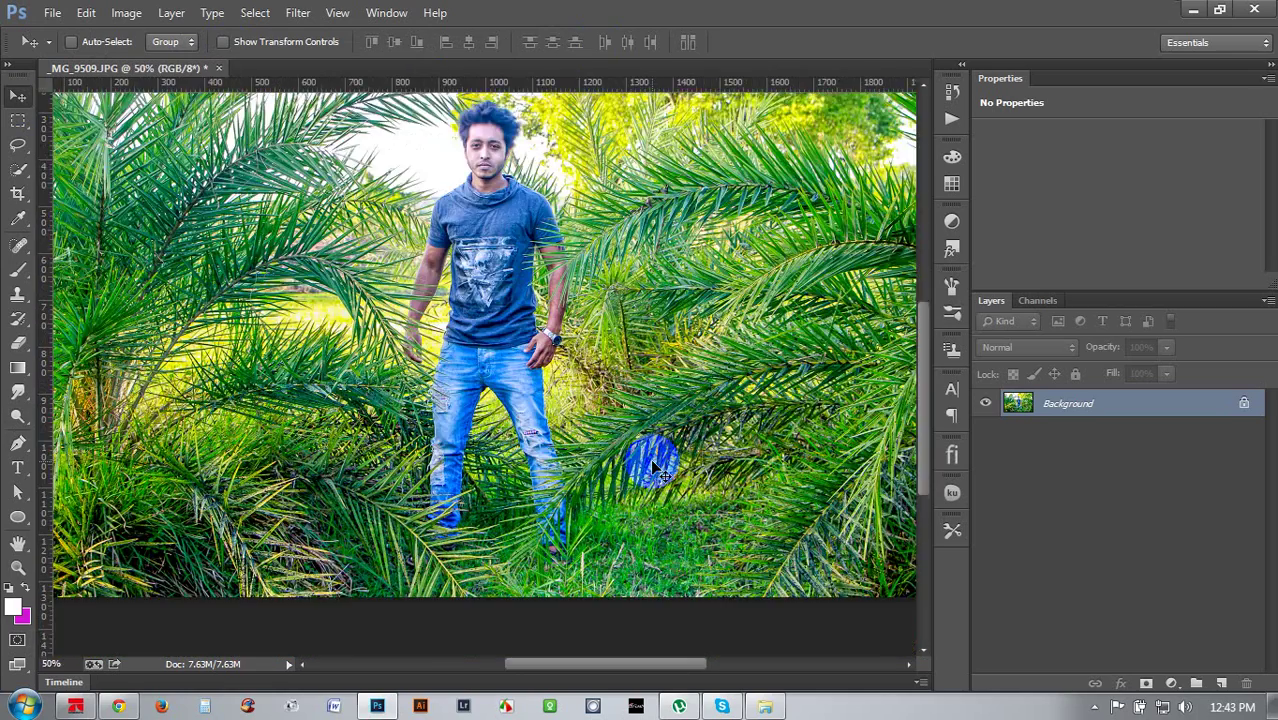
key("ctrl+plus")
key("ctrl+plus")
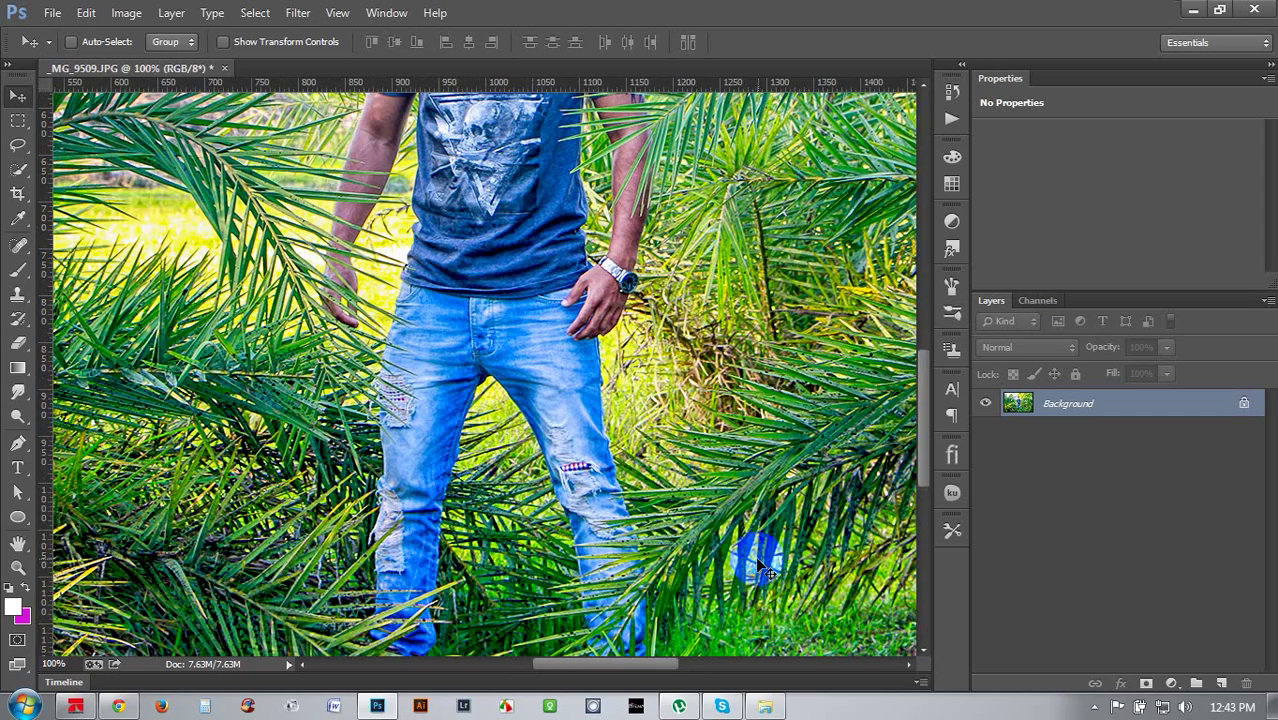
key("ctrl+minus")
key("ctrl+minus")
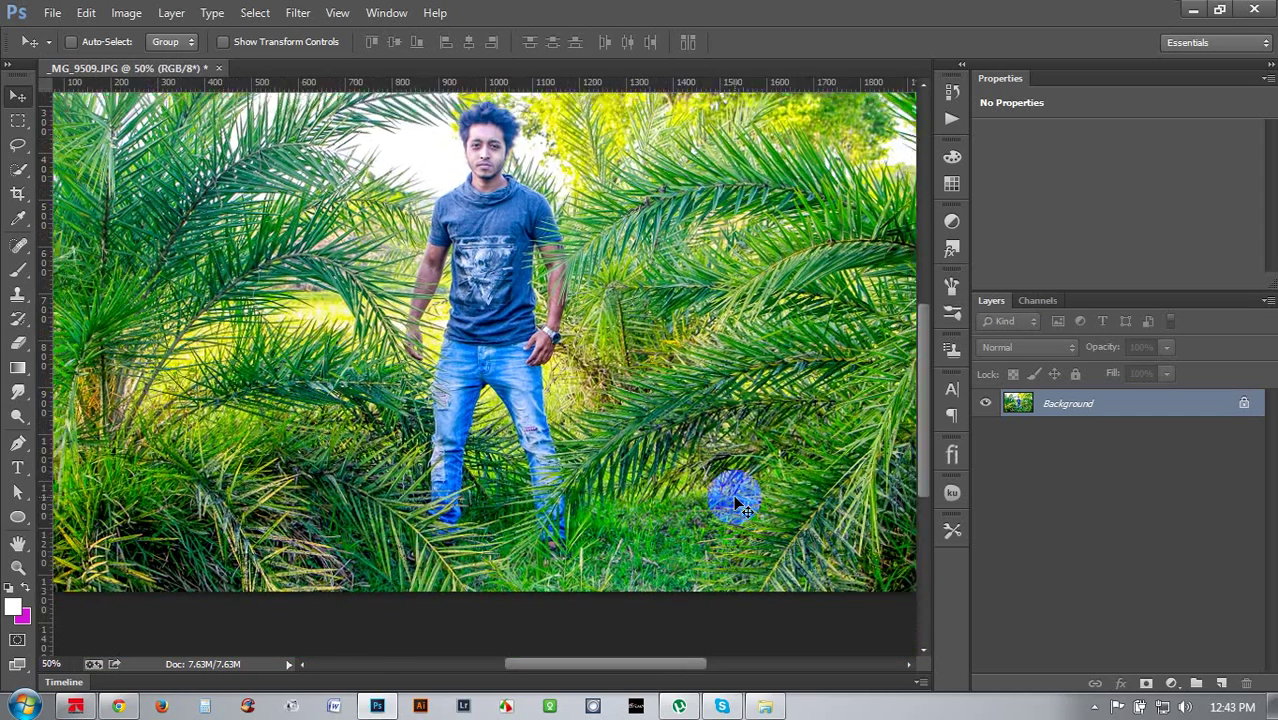
key("ctrl+minus")
key("ctrl+plus")
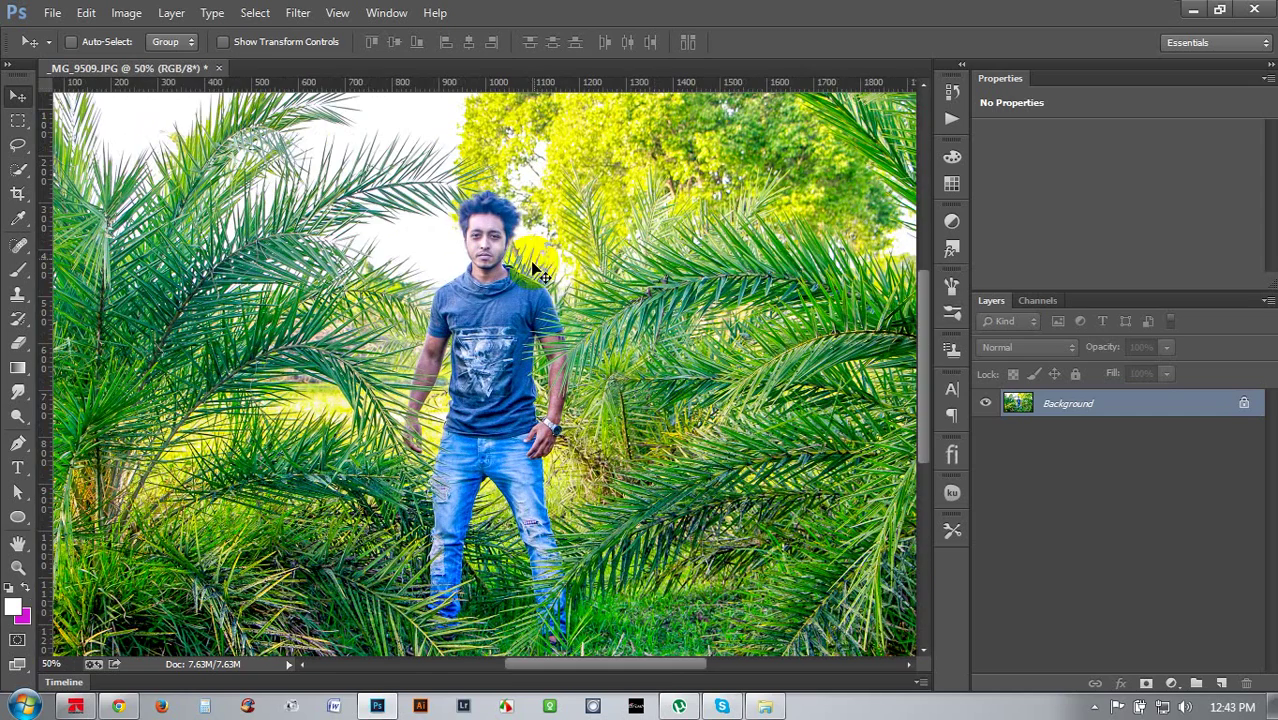
Switch to Windows Explorer, open the Help (F:) drive and locate the Diwali2010-RSI_19_1 image among the files starting with D
left_click(766, 709)
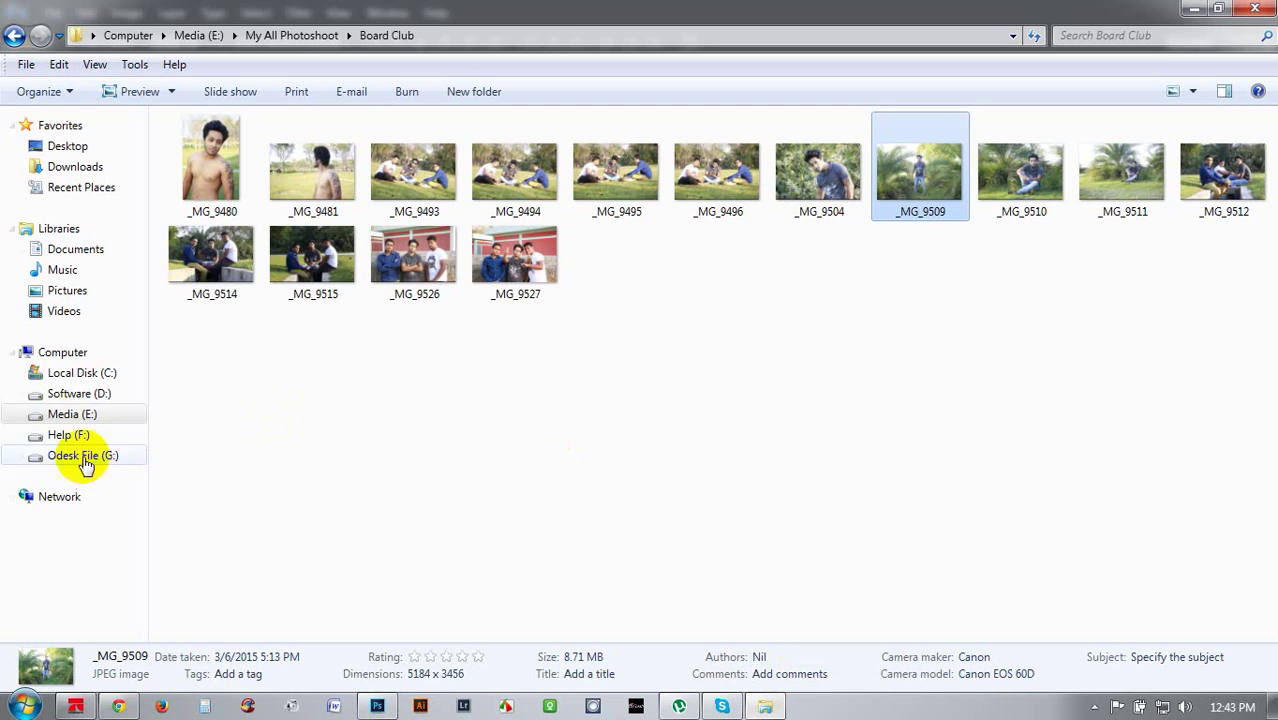
left_click(68, 434)
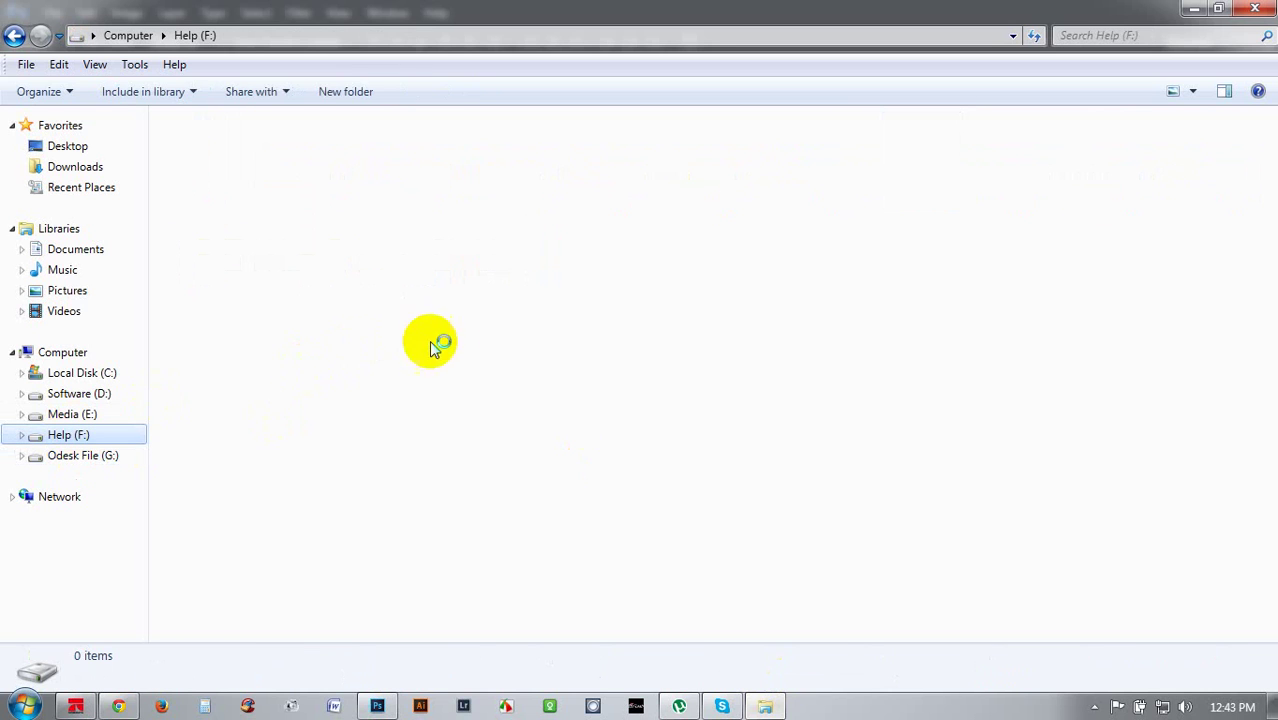
left_click(450, 345)
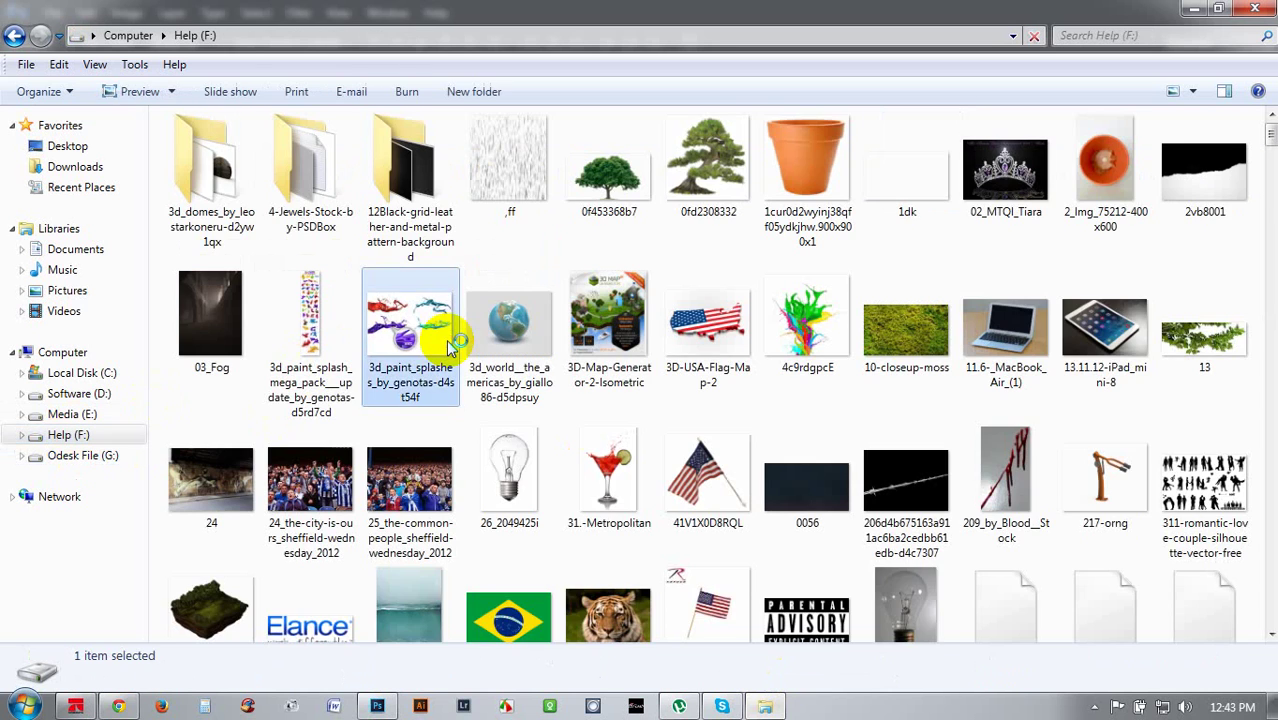
scroll(448, 345, "down", 15)
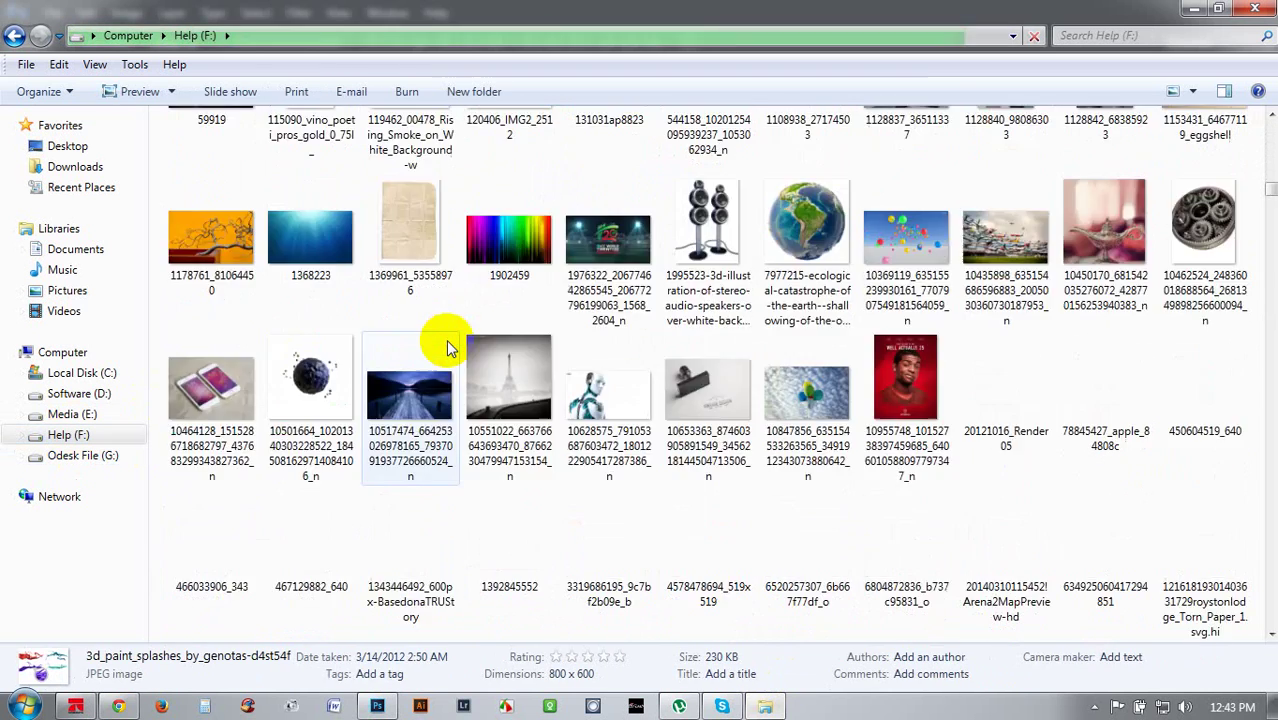
scroll(448, 345, "down", 10)
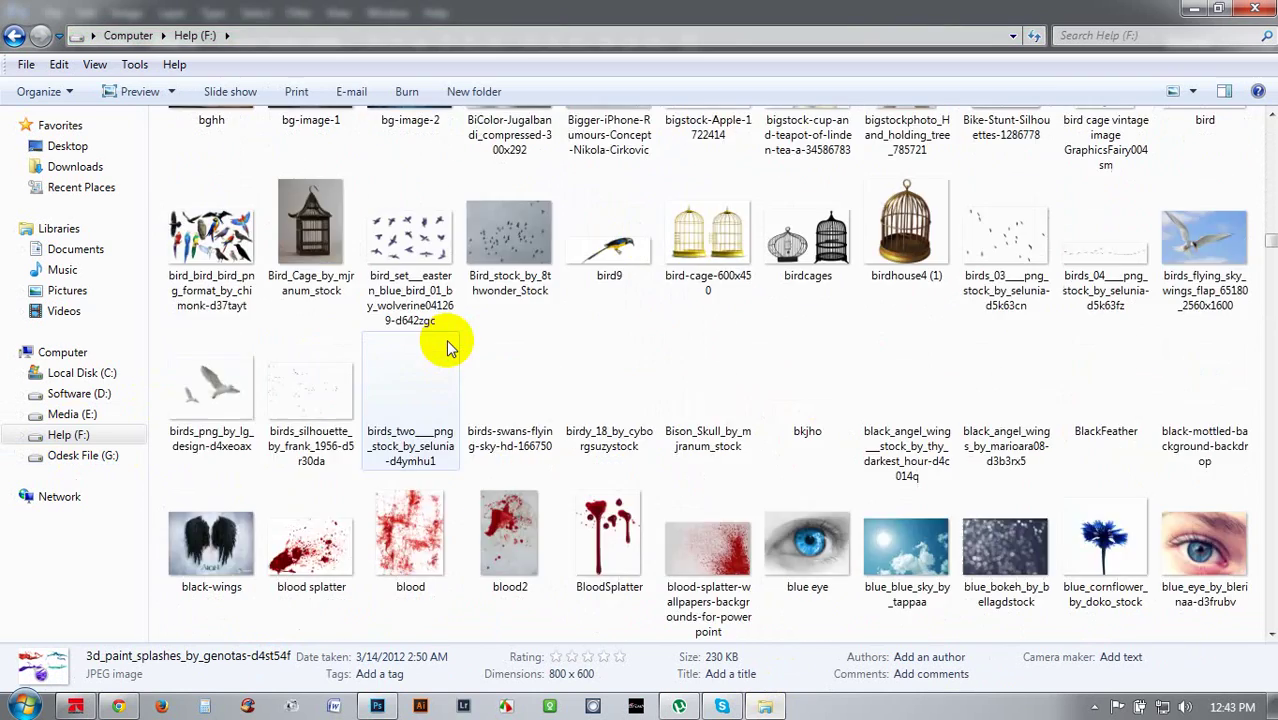
scroll(447, 347, "down", 10)
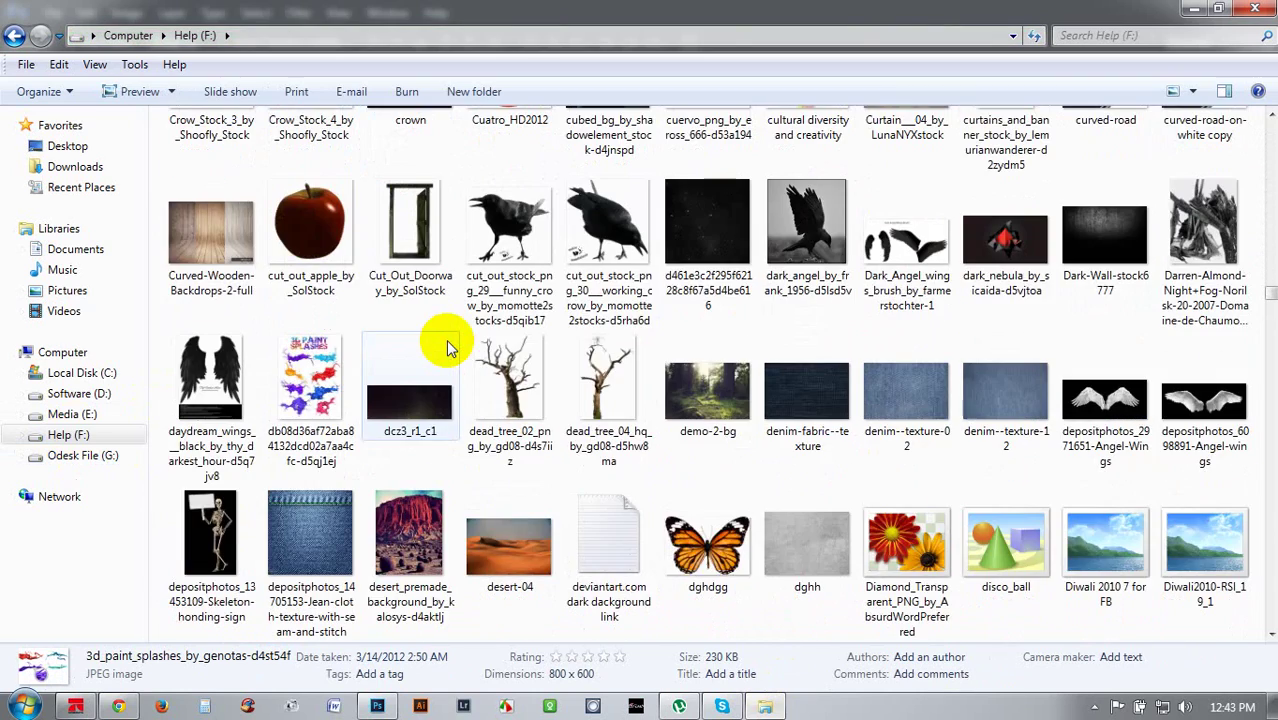
key("d")
key("d")
key("d")
key("d")
key("d")
key("d")
key("d")
key("d")
key("d")
key("d")
key("d")
key("d")
key("d")
key("d")
key("d")
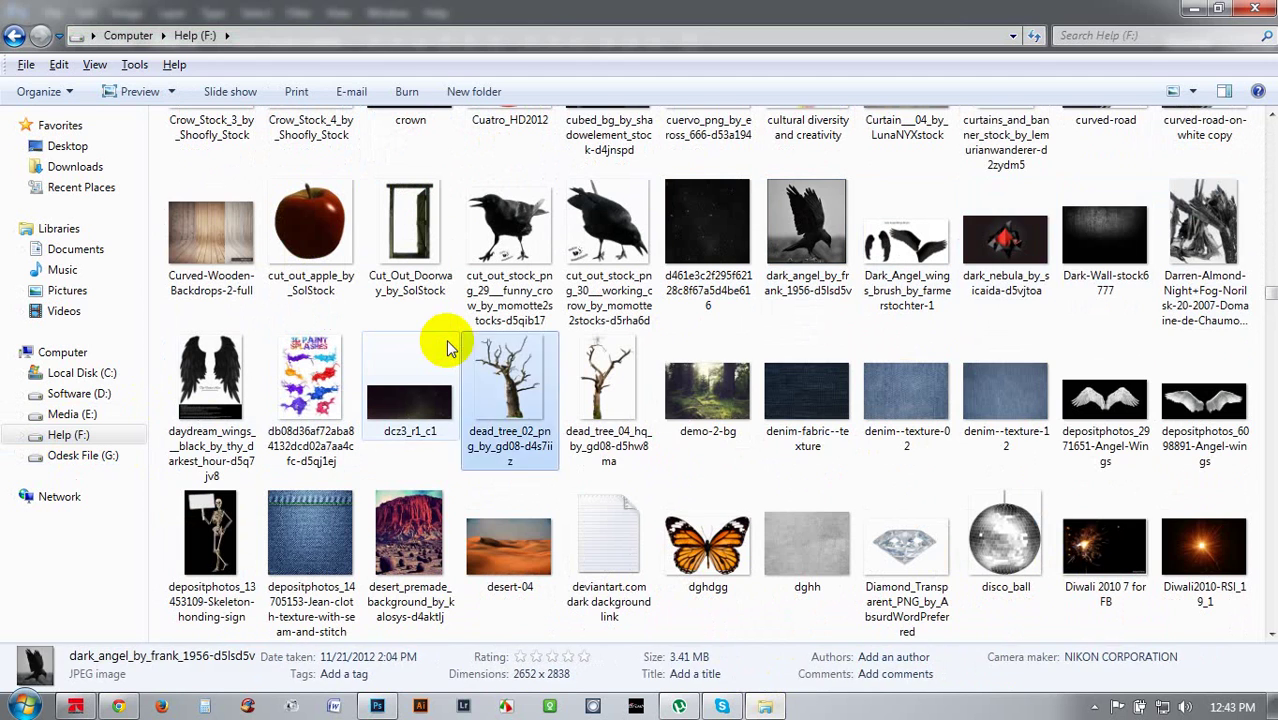
key("d")
Place the Diwali2010-RSI_19_1 image over the portrait in Photoshop and set its blend mode to Screen
left_click_drag(1203, 545, 432, 283)
left_click_drag(565, 334, 515, 234)
left_click(1018, 347)
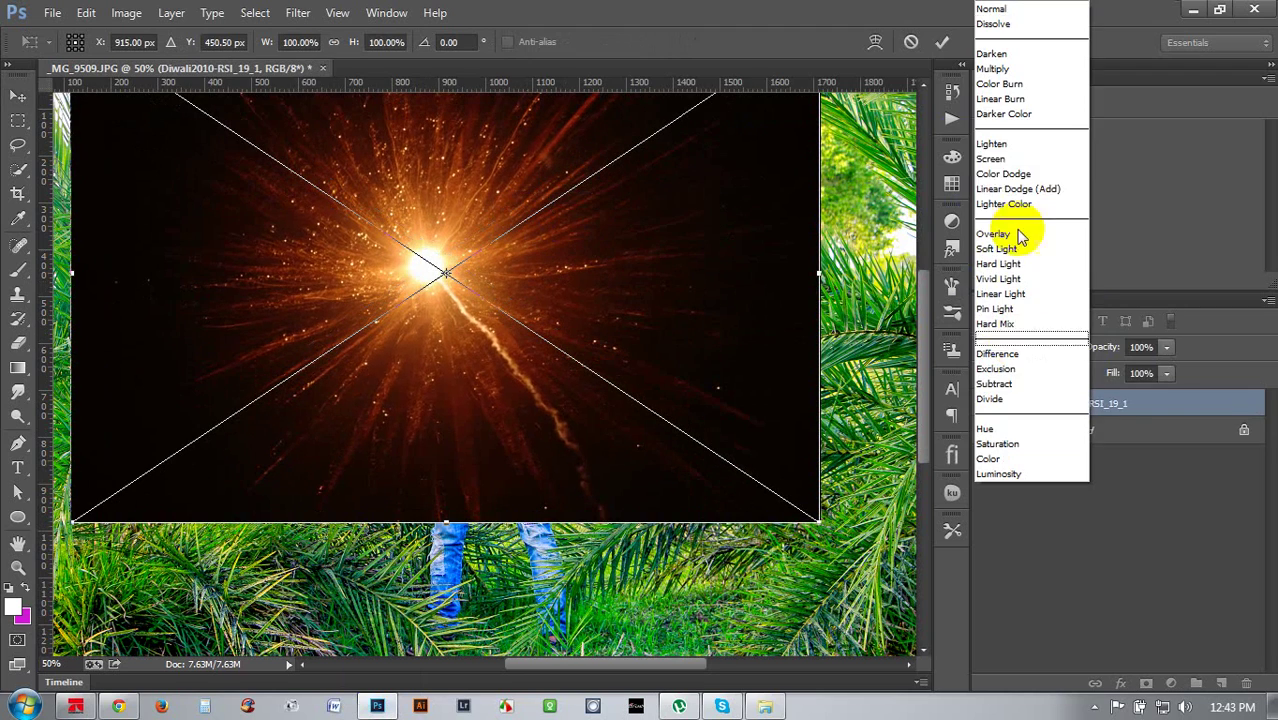
left_click(988, 159)
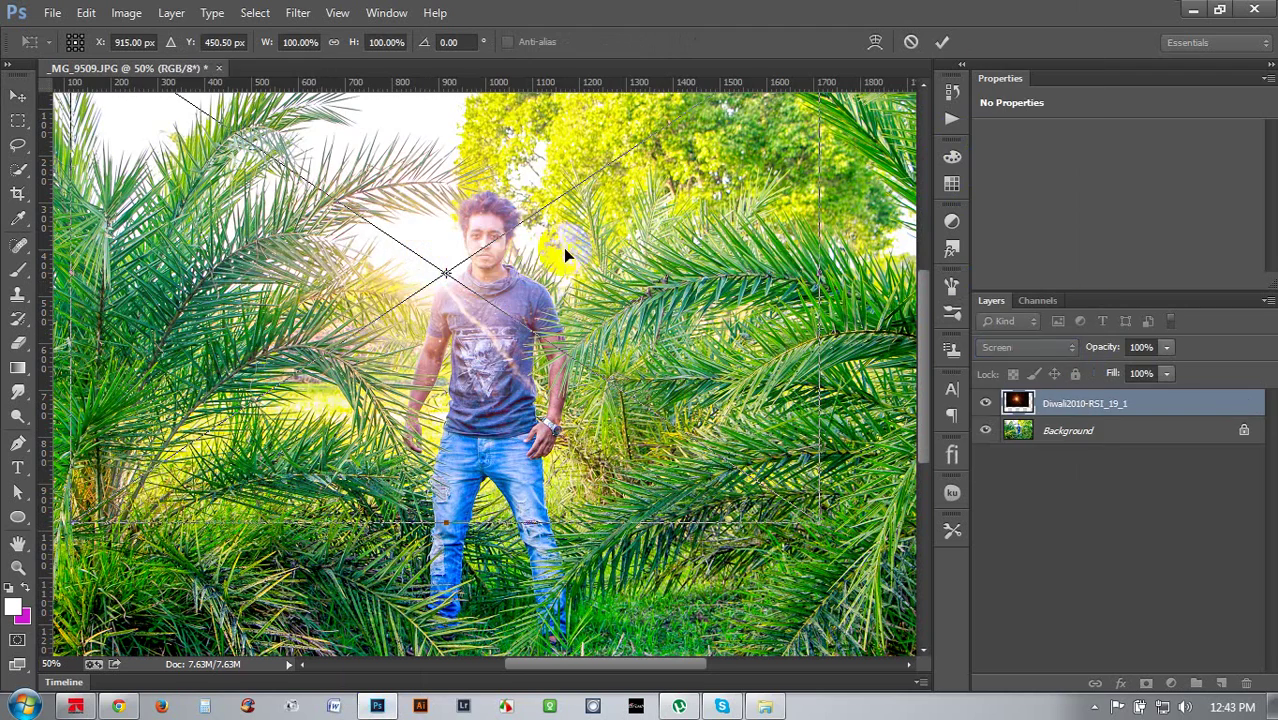
Shift the placed light burst up and left to about X 883, Y 412.5 px, beside the man's head, and commit the placement
left_click_drag(522, 258, 506, 239)
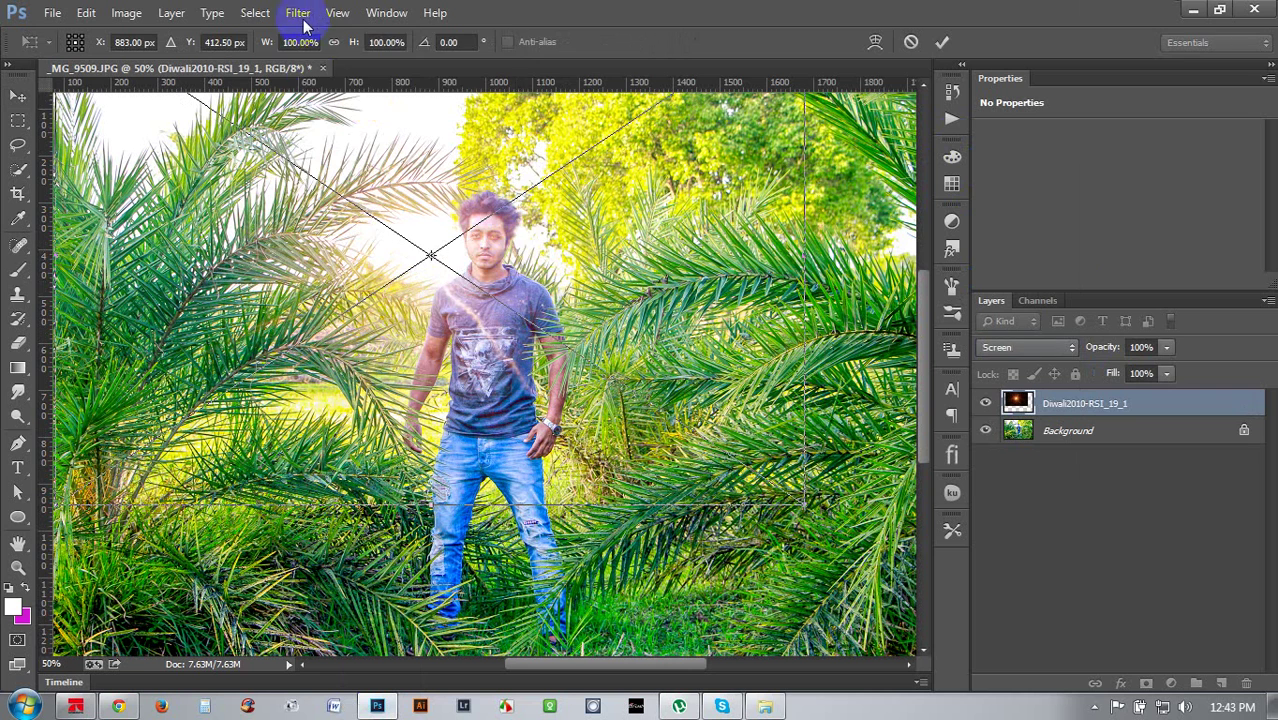
left_click(298, 12)
left_click(941, 44)
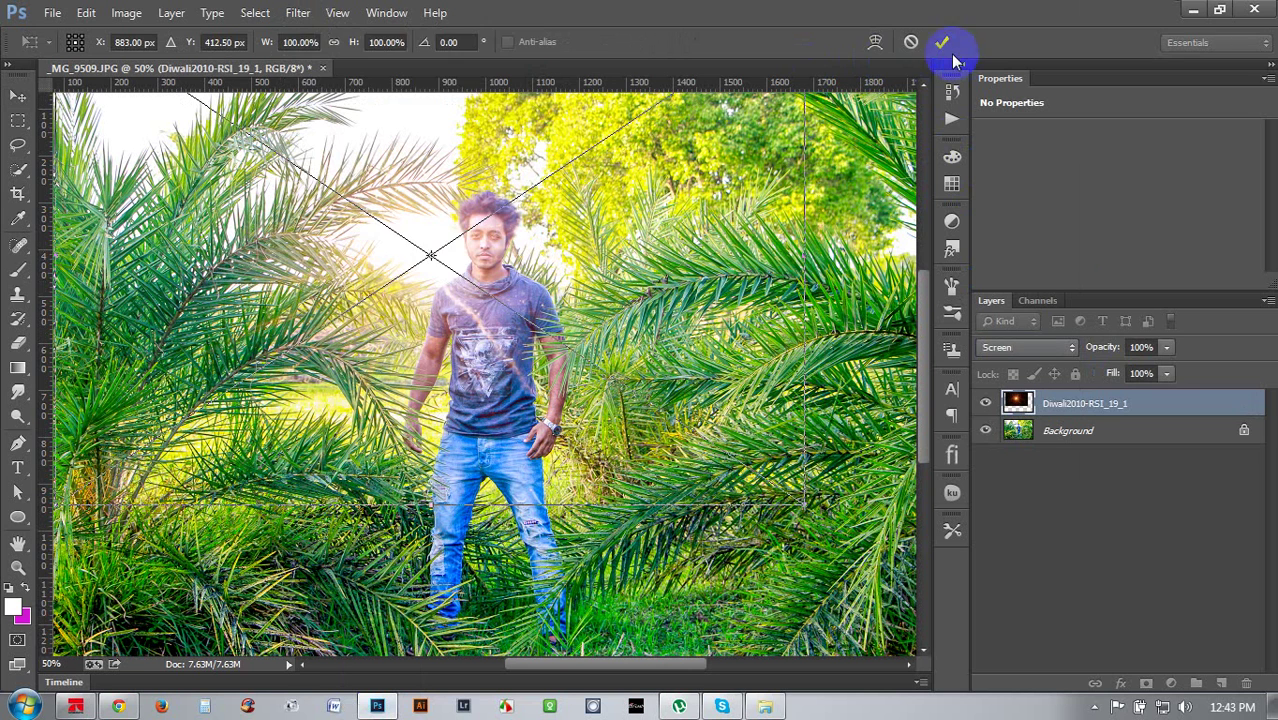
left_click(941, 42)
Apply a Gaussian Blur with a 34.6-pixel radius to the light burst layer
left_click(299, 13)
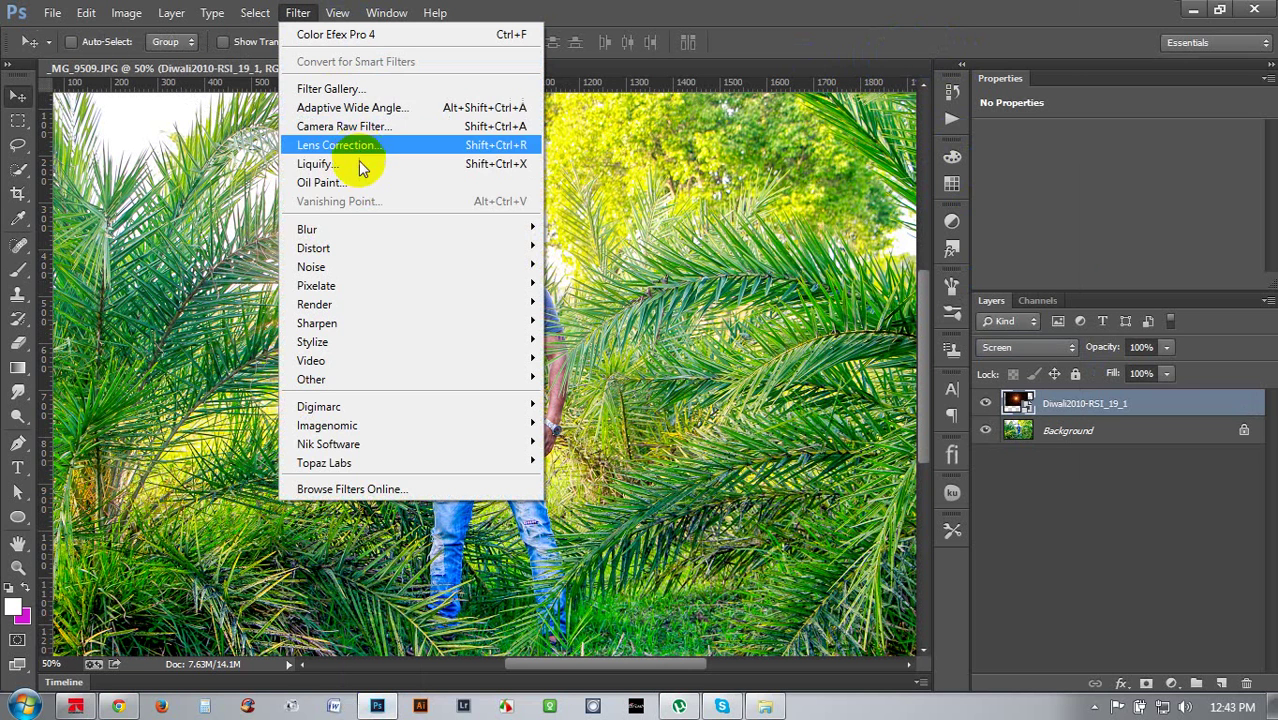
mouse_move(388, 240)
left_click(625, 367)
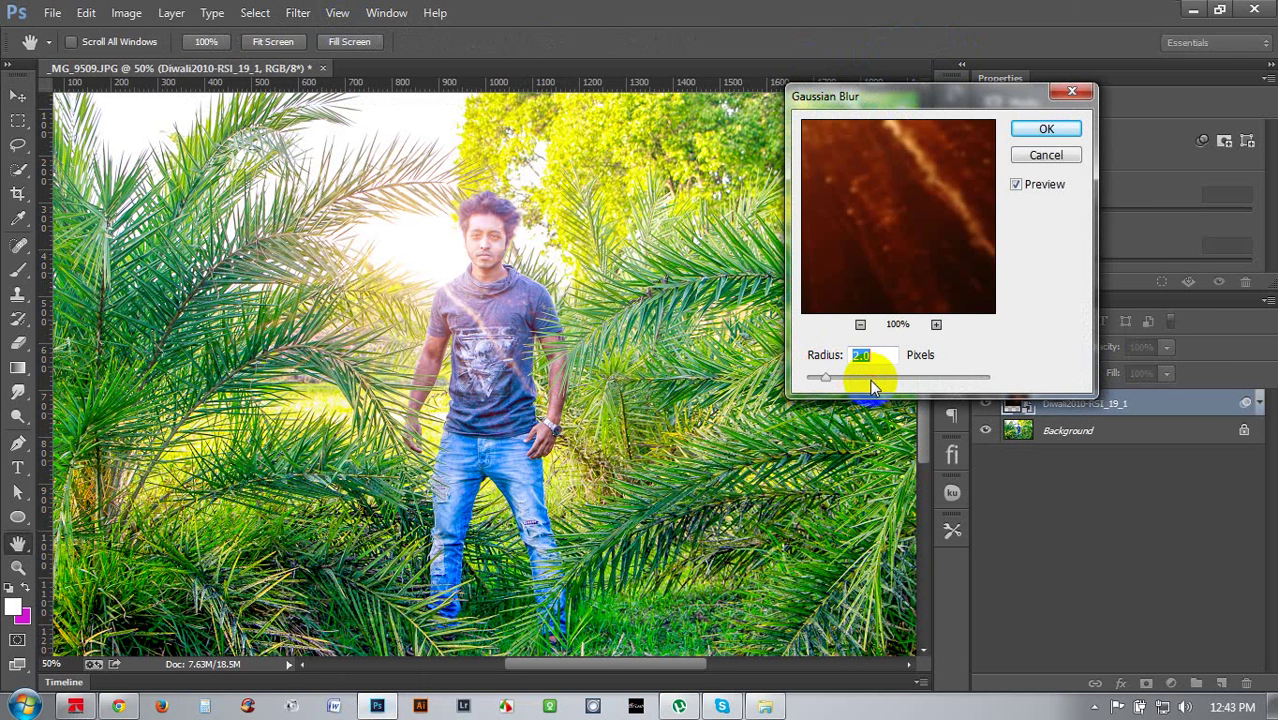
left_click_drag(873, 381, 896, 383)
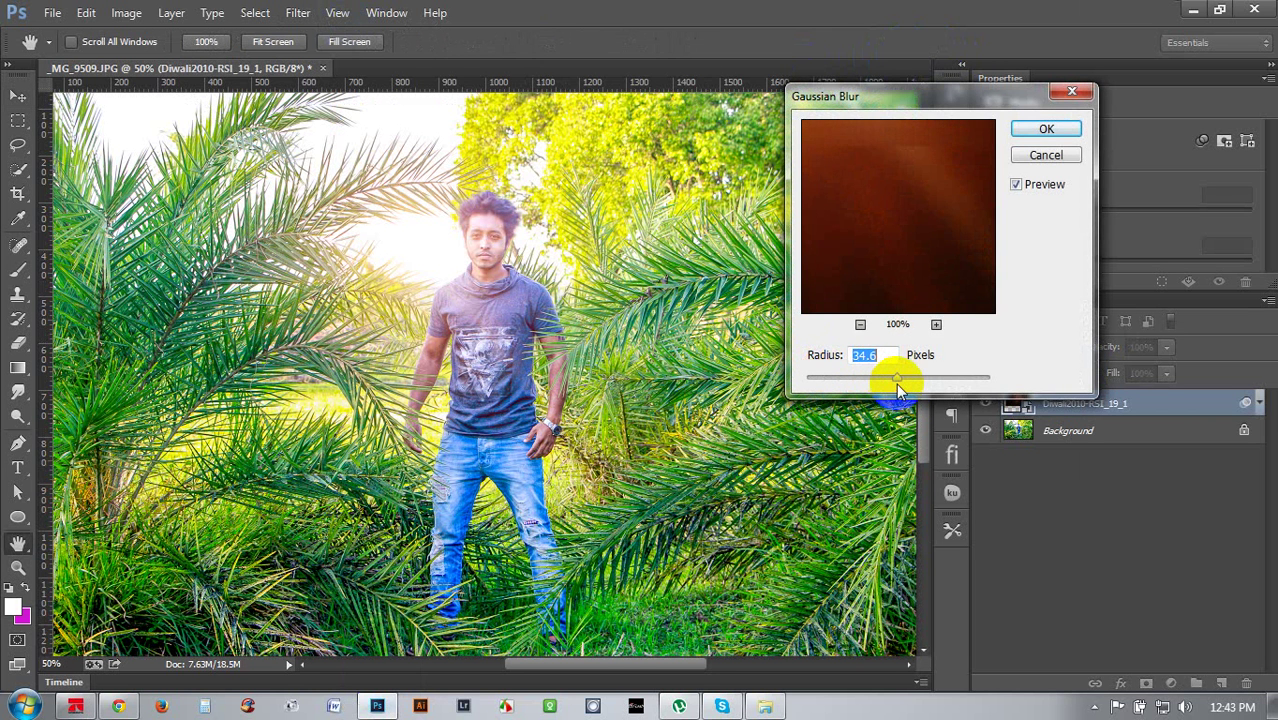
left_click(1044, 128)
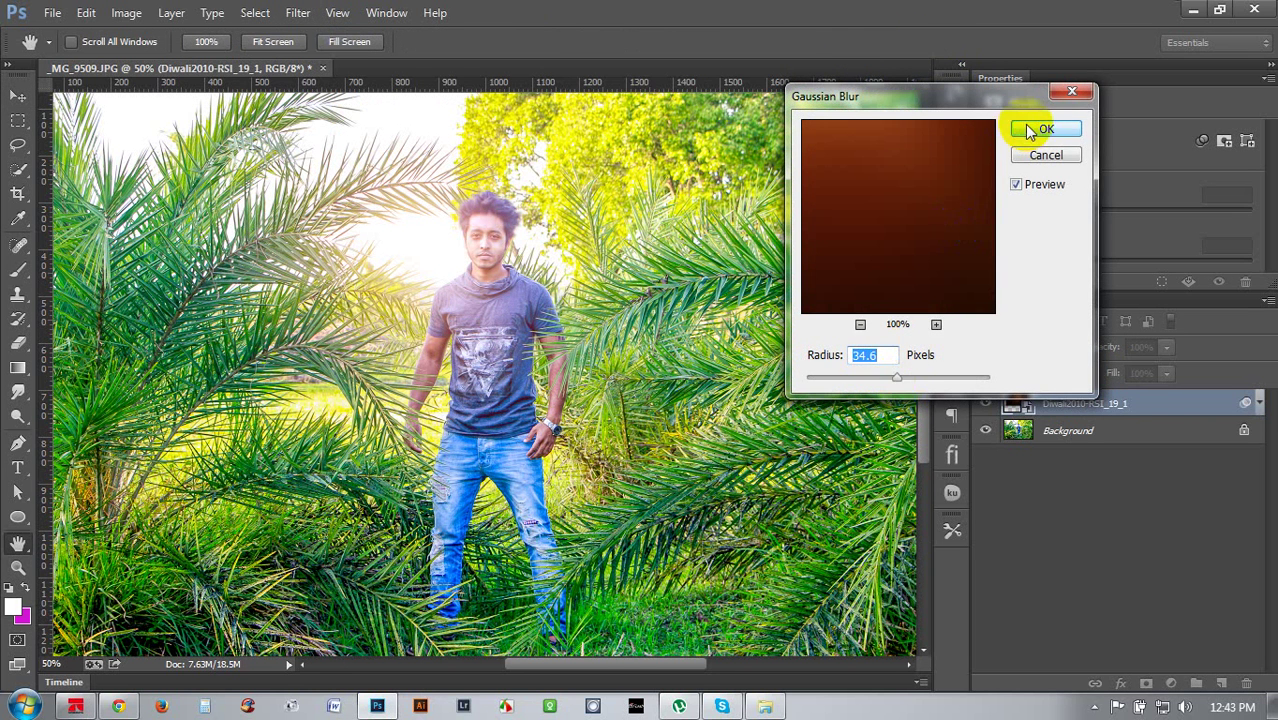
Enlarge the light burst layer to about 178% and move it left so the glow sits behind the man's head
key("ctrl+minus")
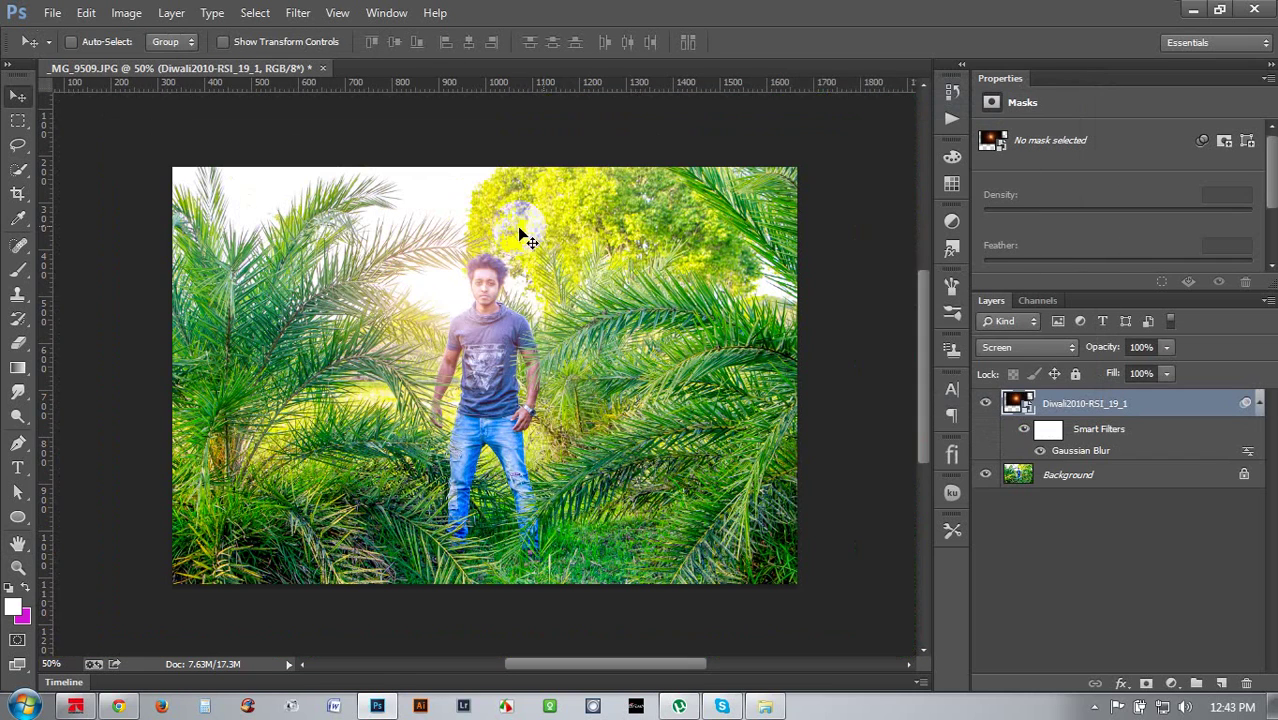
mouse_move(473, 281)
left_mouse_down()
mouse_move(579, 250)
mouse_move(609, 219)
mouse_move(556, 220)
mouse_move(580, 290)
mouse_move(464, 280)
left_mouse_up()
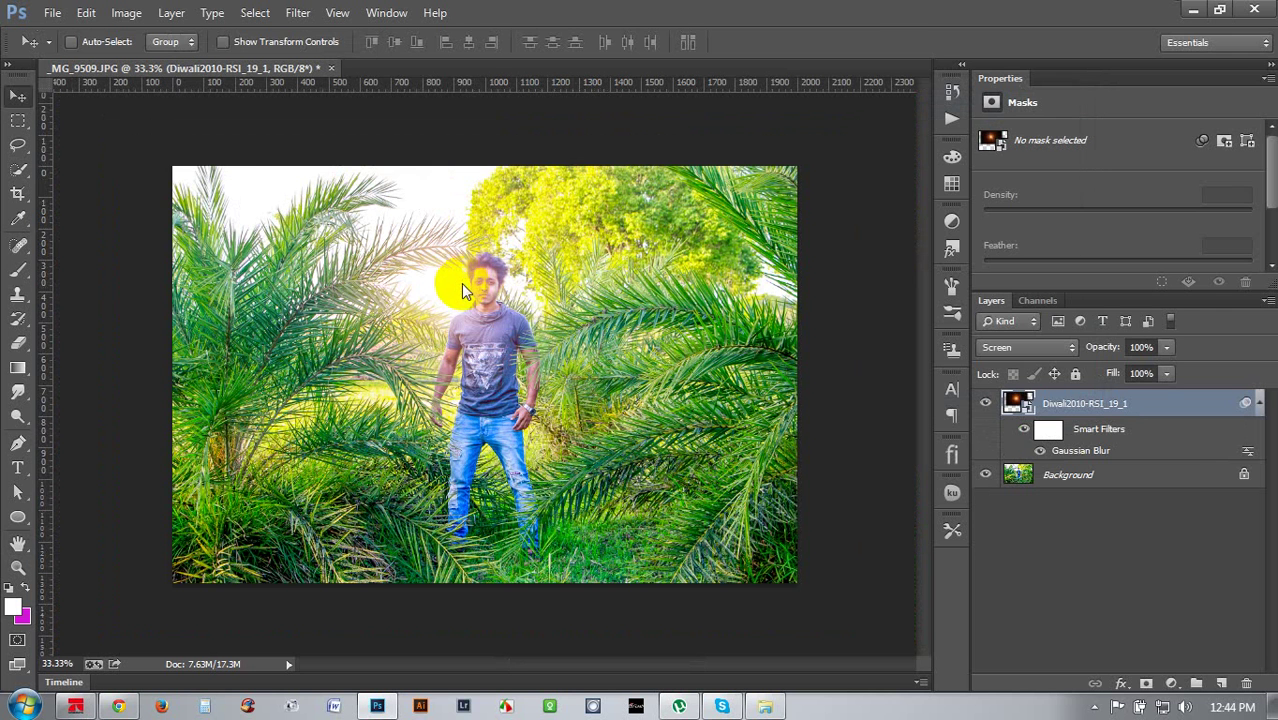
key("ctrl+t")
left_click_drag(701, 128, 944, 51)
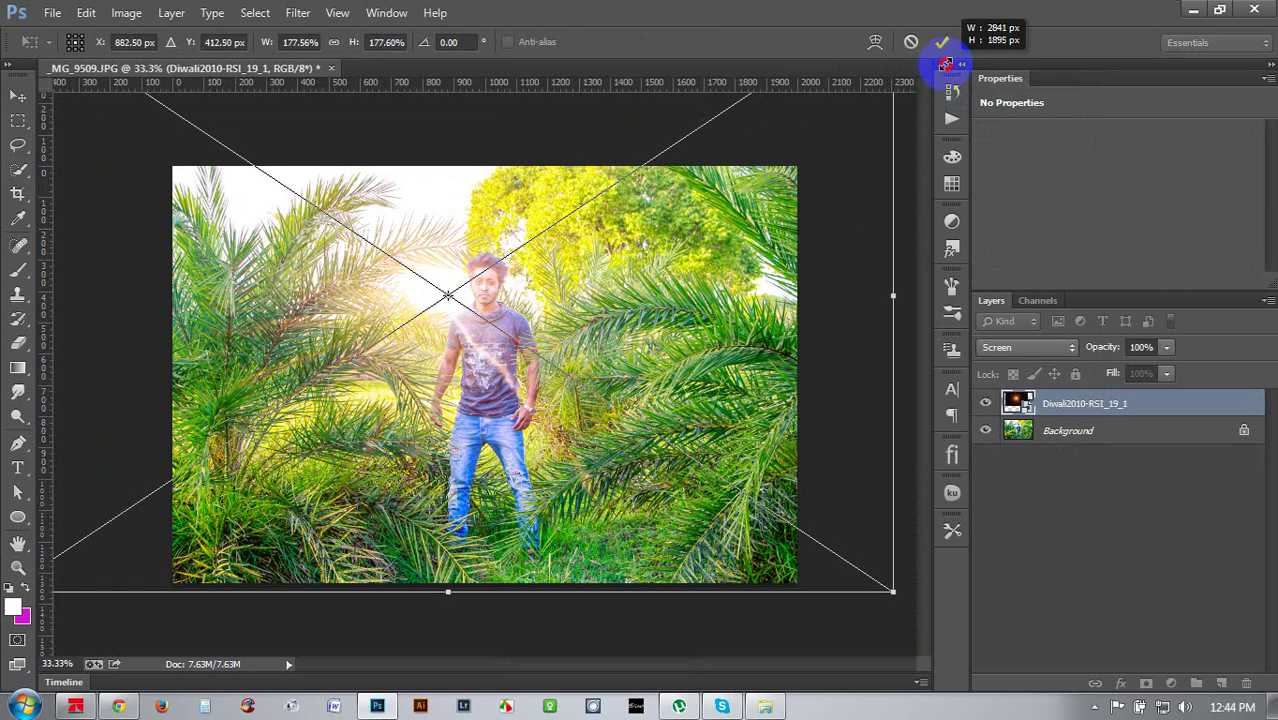
left_click_drag(682, 245, 603, 254)
key("Return")
key("ctrl+plus")
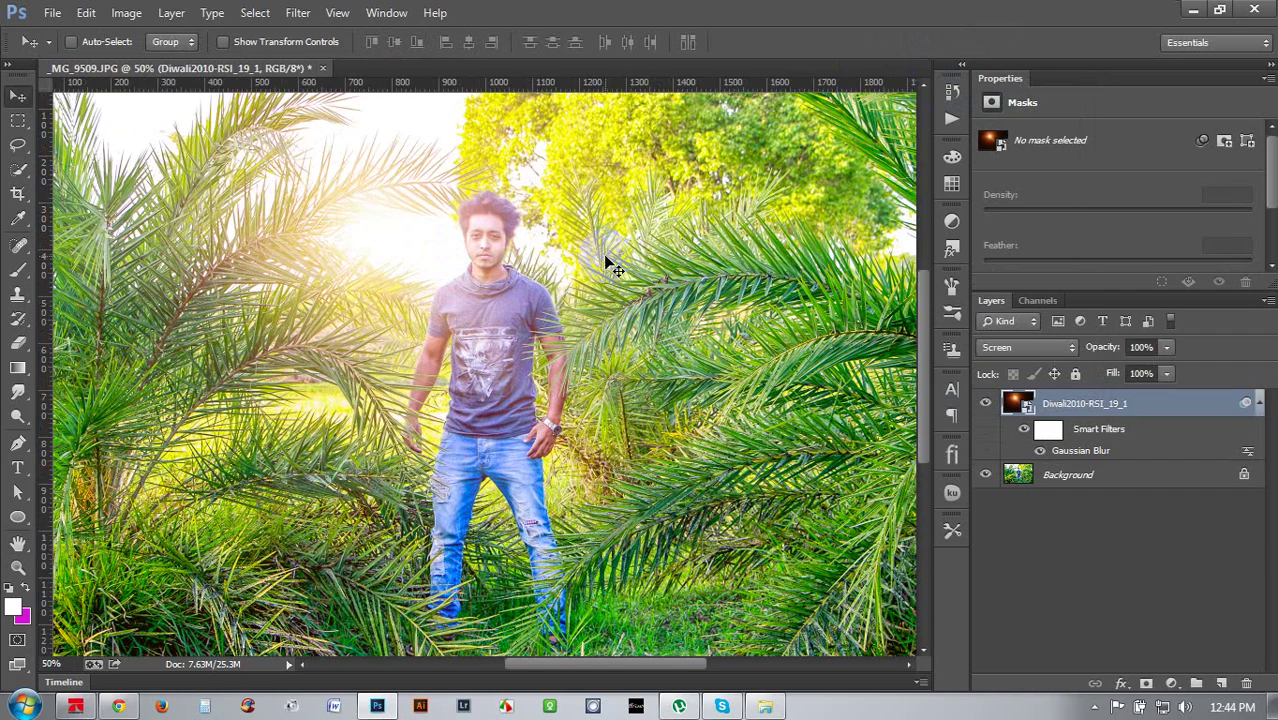
key("ctrl+minus")
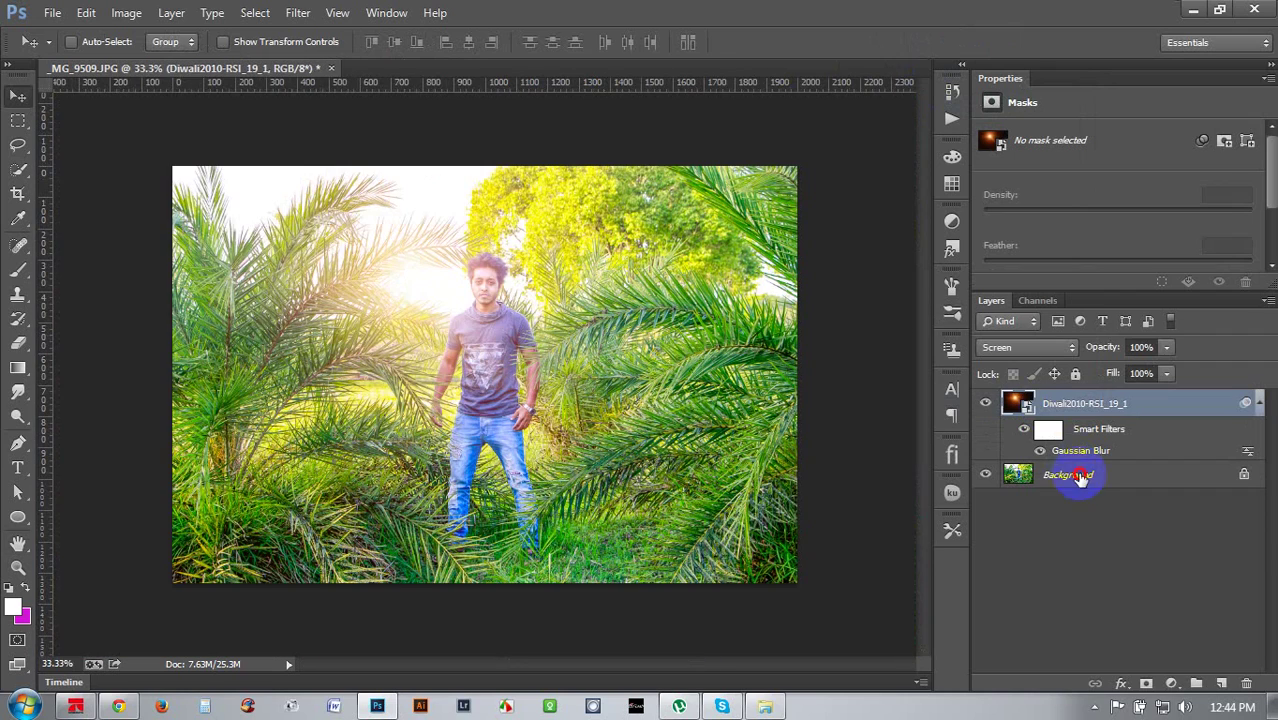
Apply Levels to the Background layer with black input 33, midtone 0.93 and white input about 240
left_click(1076, 476)
left_click(126, 12)
mouse_move(158, 60)
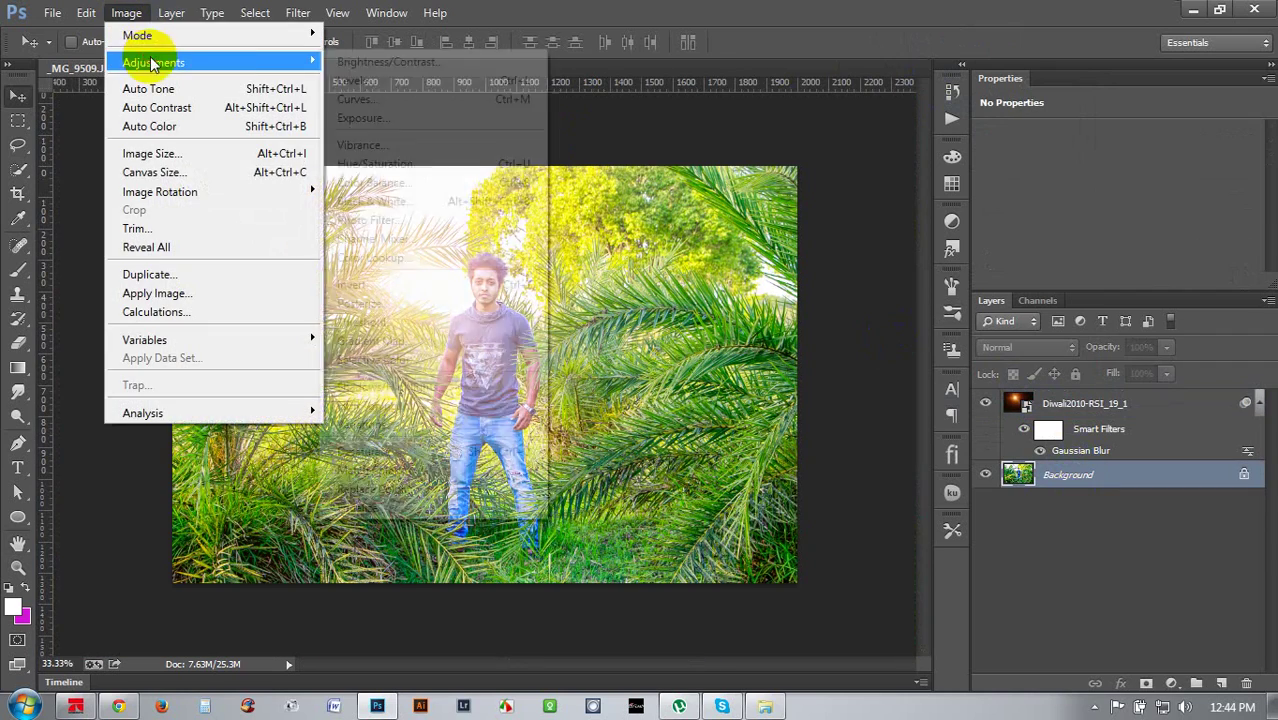
left_click(358, 80)
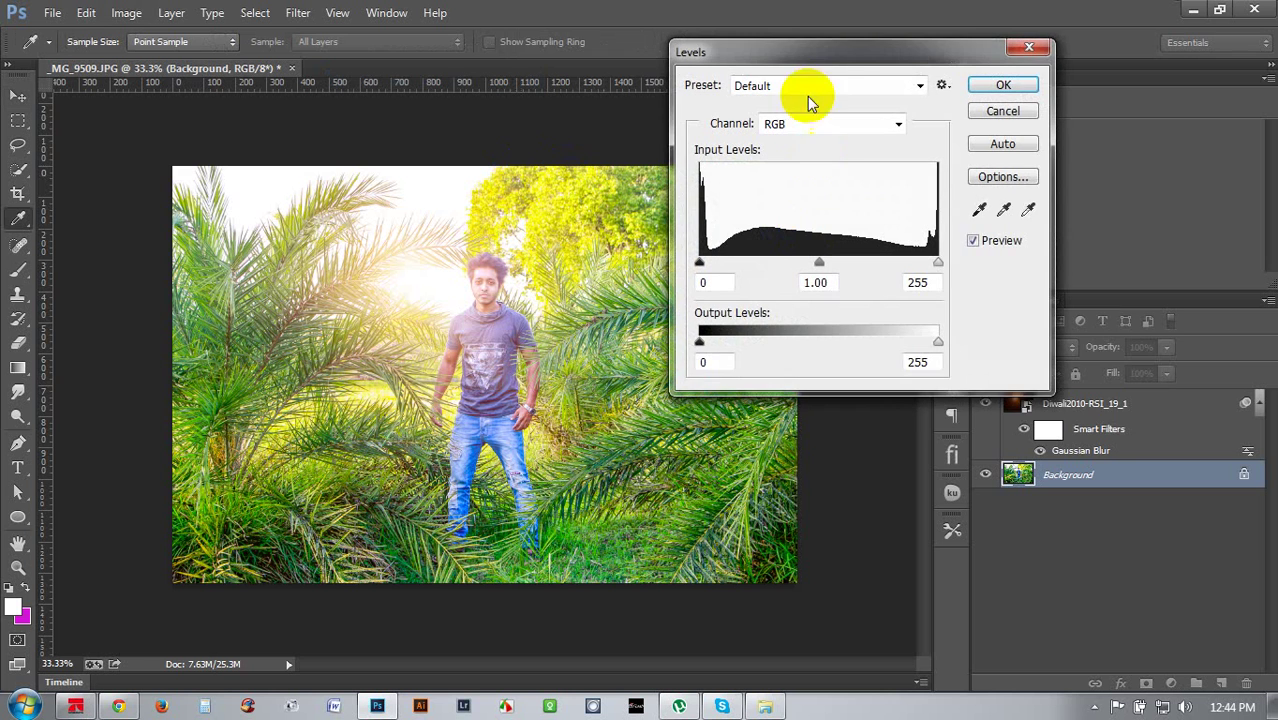
left_click_drag(833, 82, 905, 84)
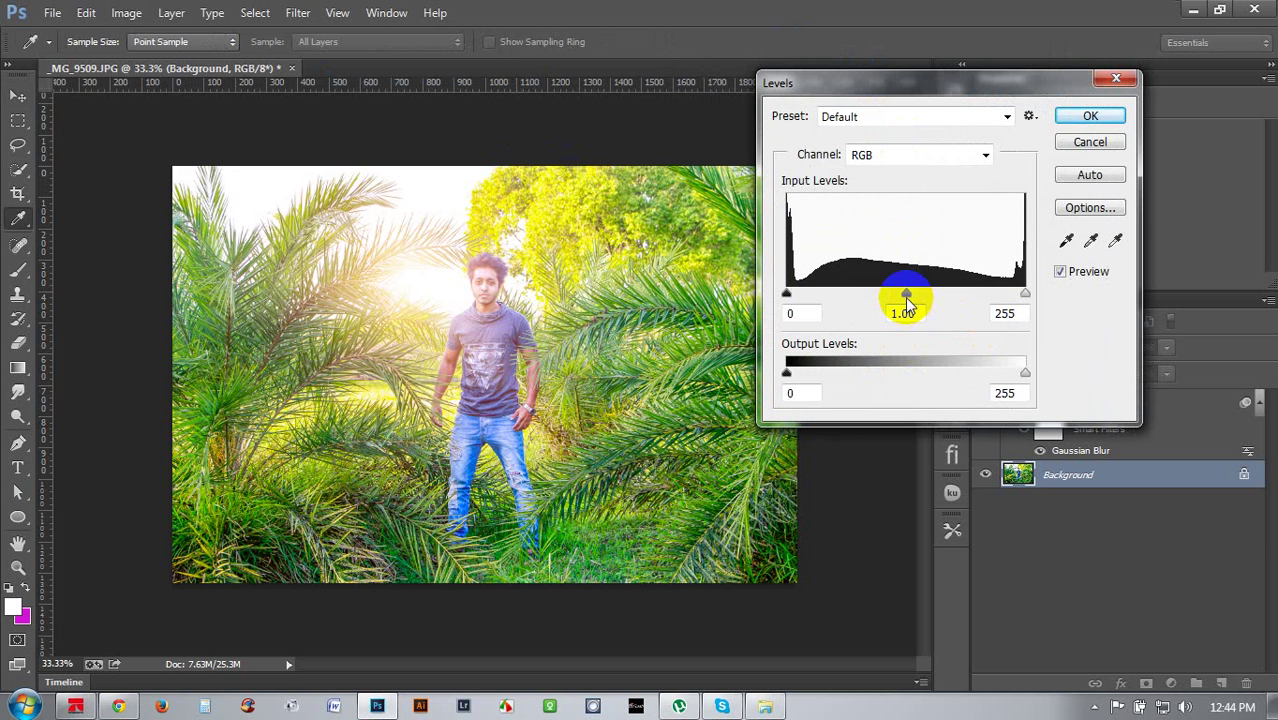
left_click_drag(799, 304, 817, 310)
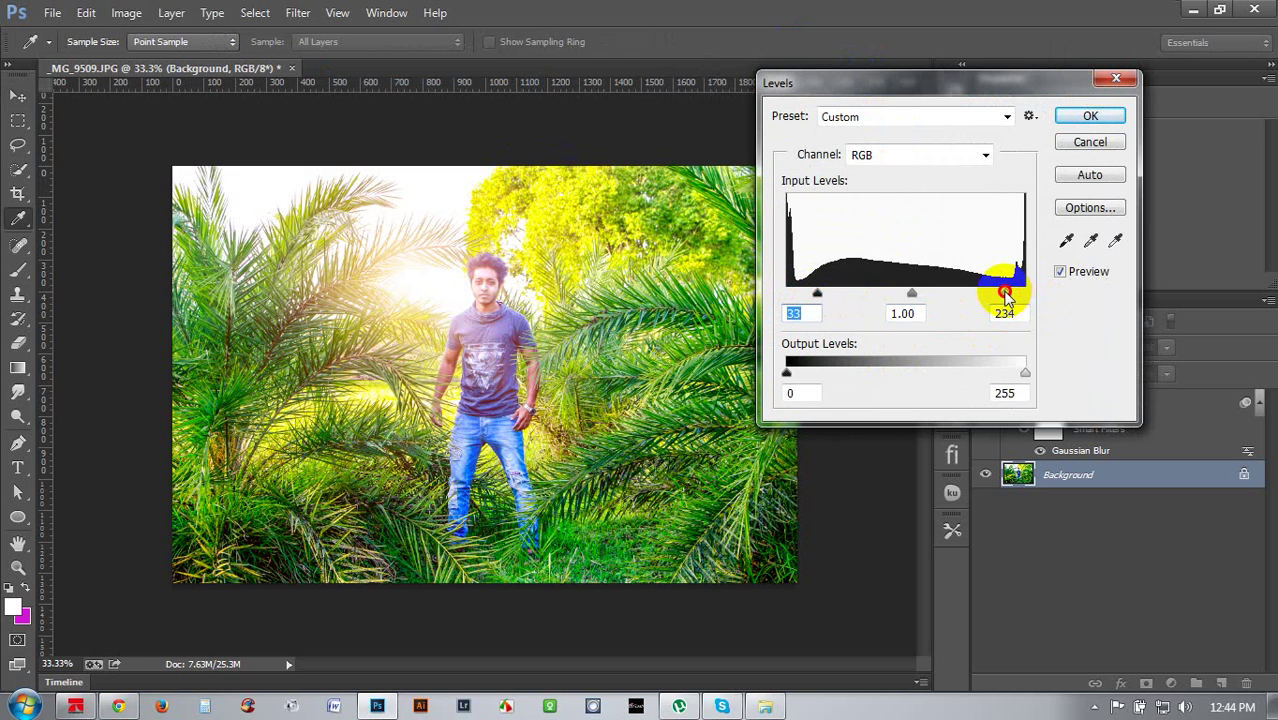
left_click_drag(1024, 297, 1026, 295)
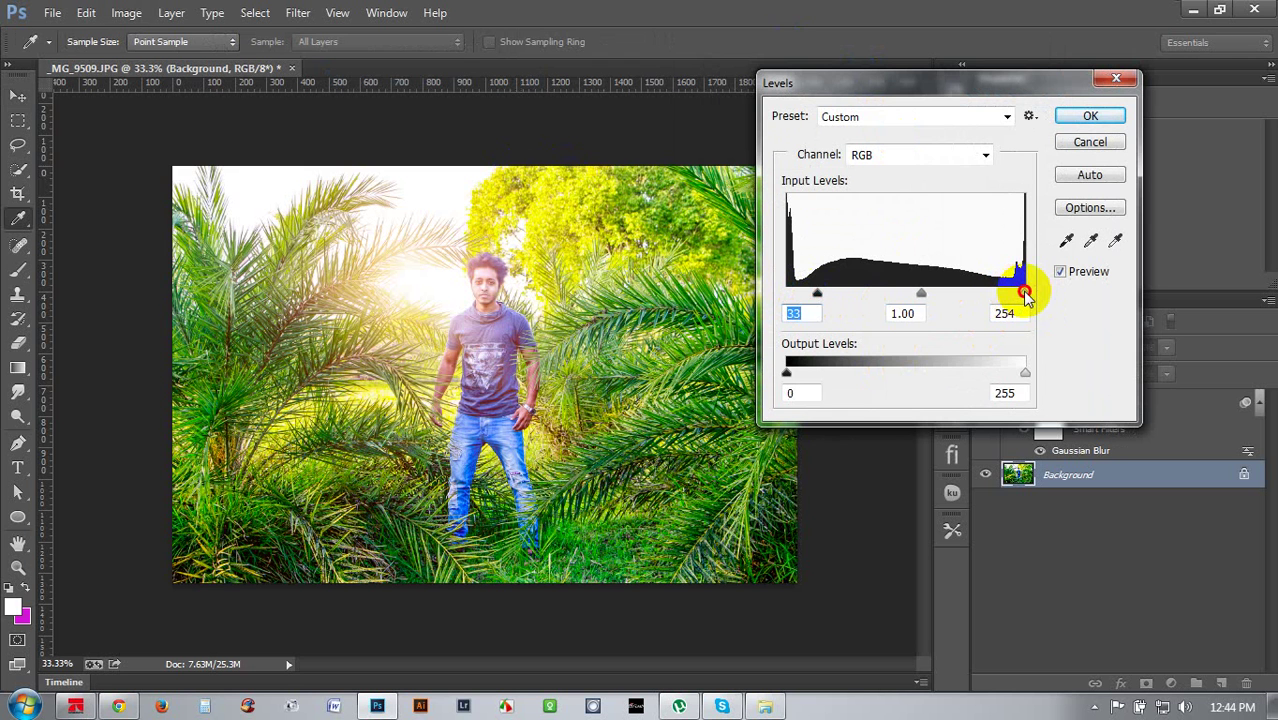
left_click_drag(930, 298, 1004, 292)
left_click(926, 298)
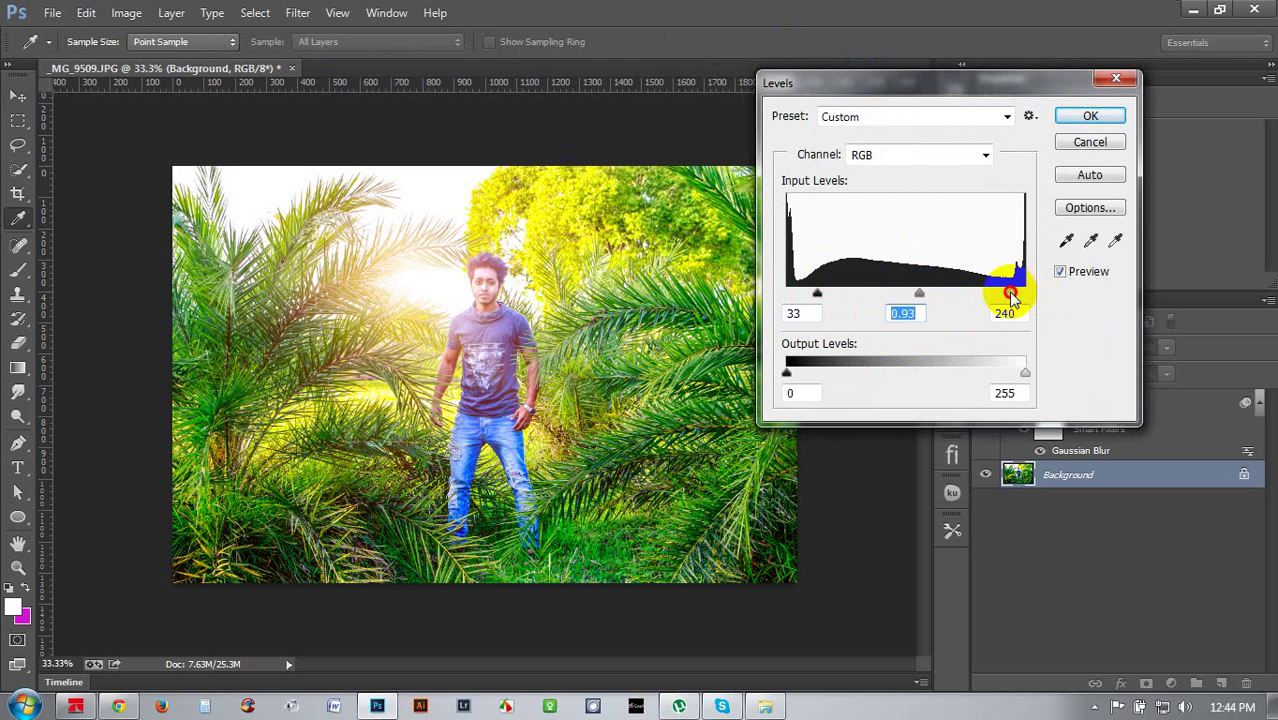
left_click(1095, 118)
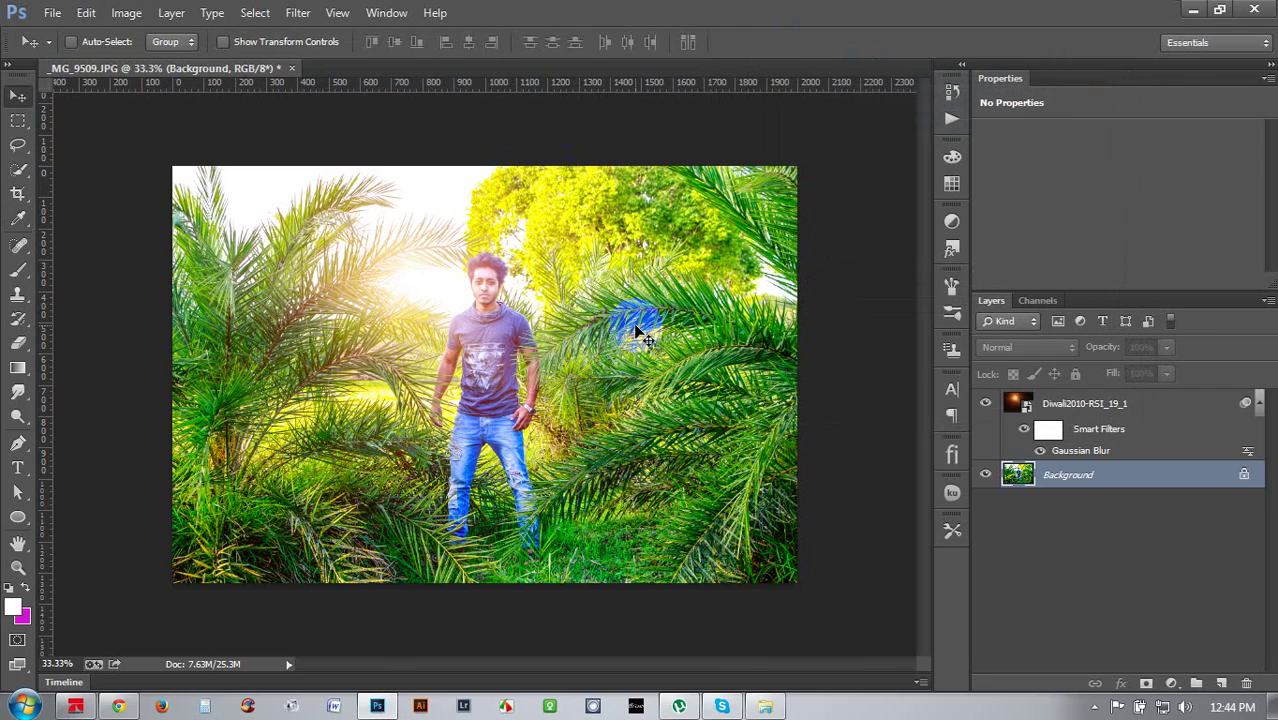
Select the Diwali2010-RSI_19_1 light burst layer above the Background
key("ctrl+plus")
key("ctrl+plus")
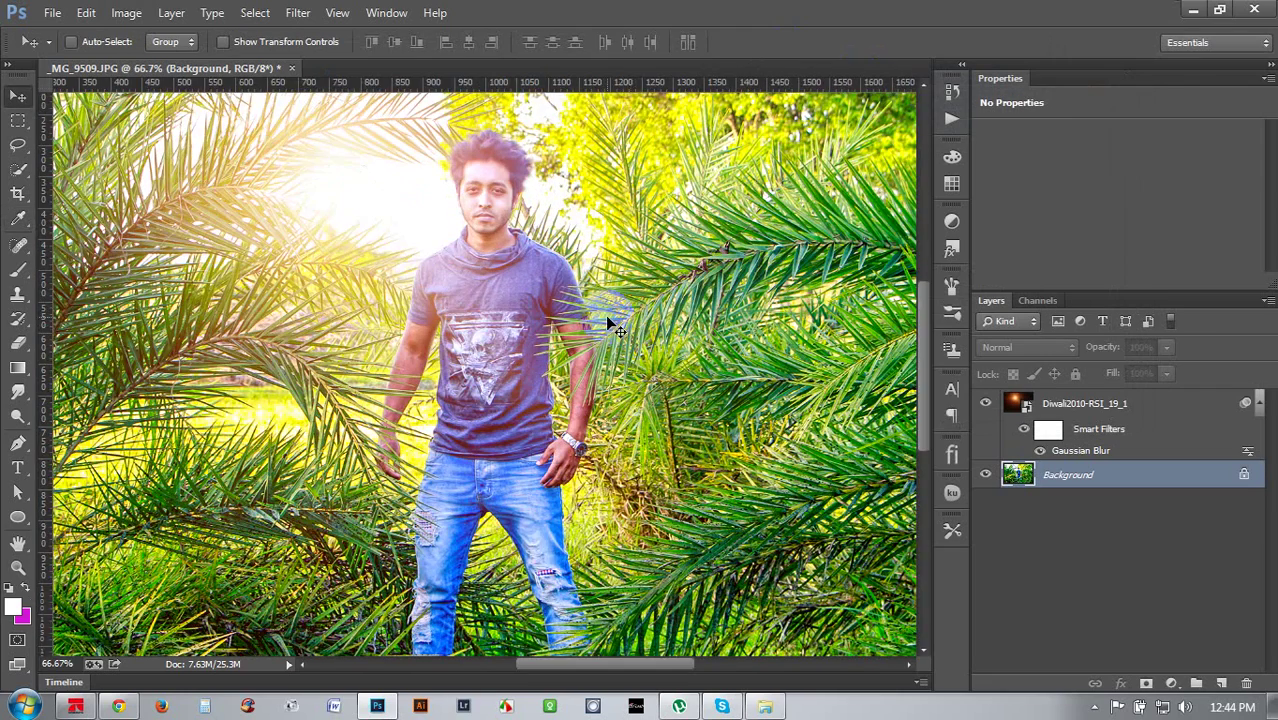
key("ctrl+minus")
key("ctrl+minus")
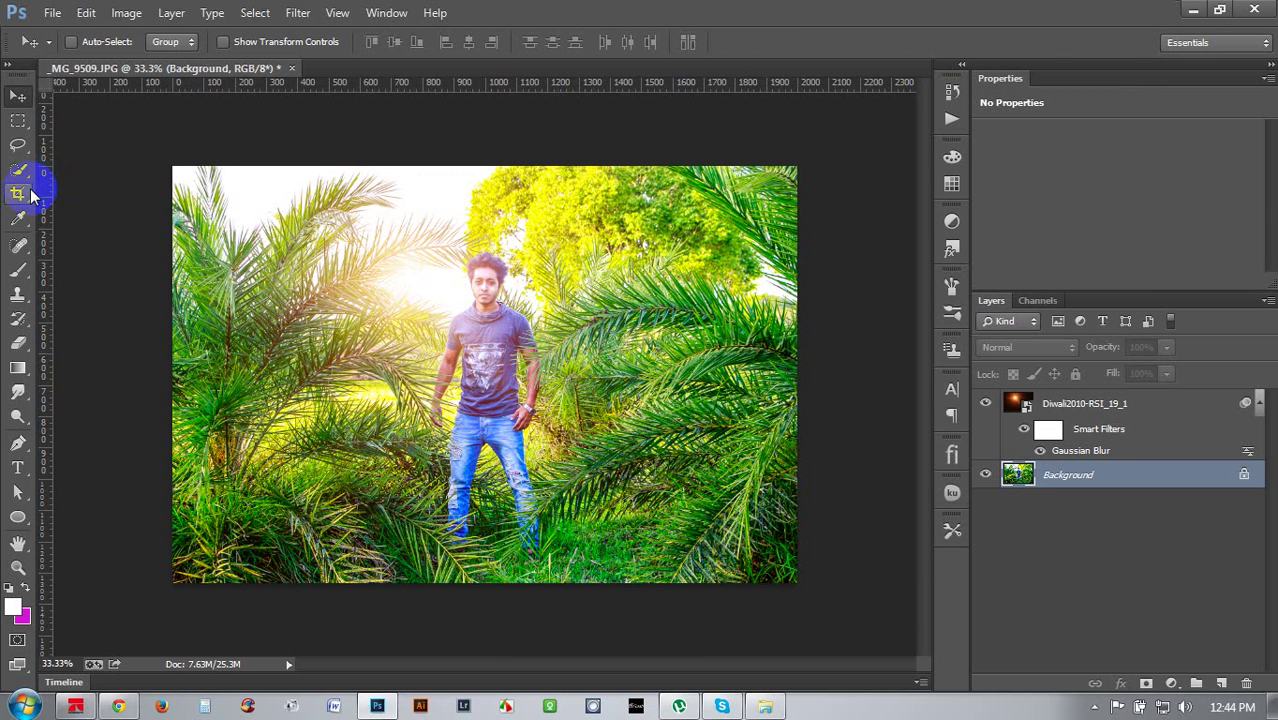
left_click(1030, 403)
left_click_drag(1069, 350, 1153, 360)
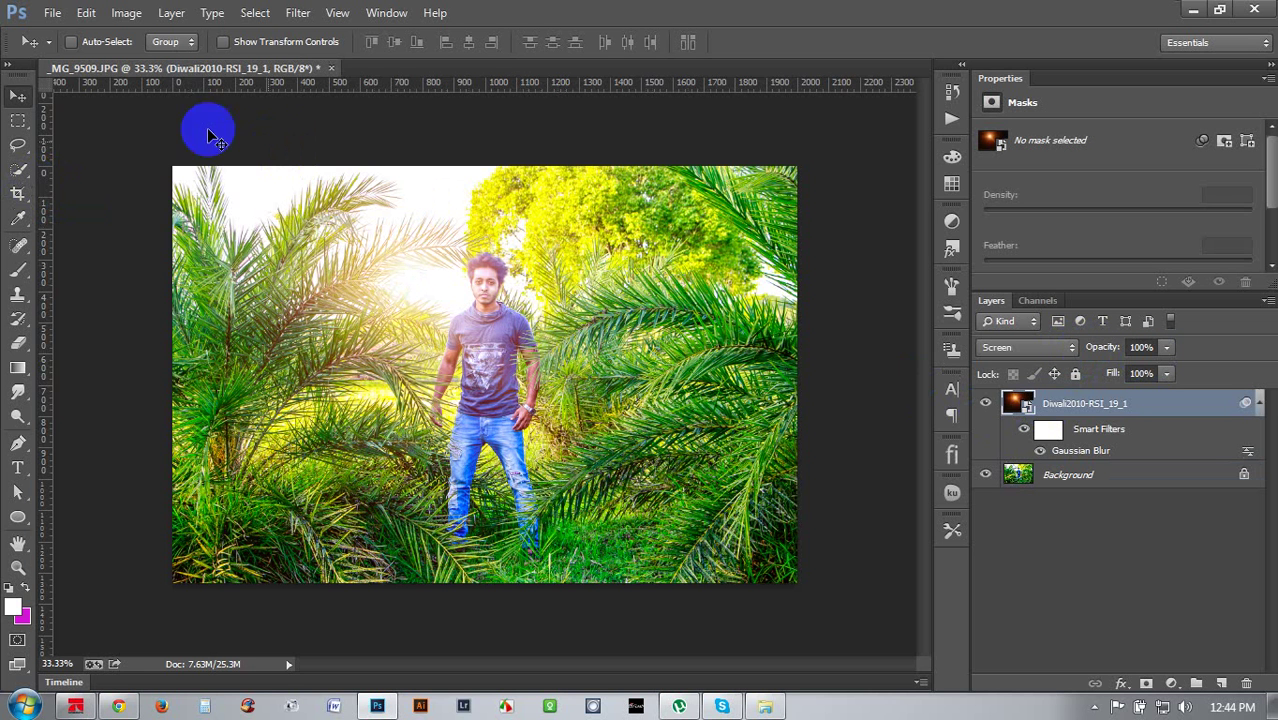
Launch the red-and-green application pinned beside Lightroom
right_click(509, 706)
left_click(505, 705)
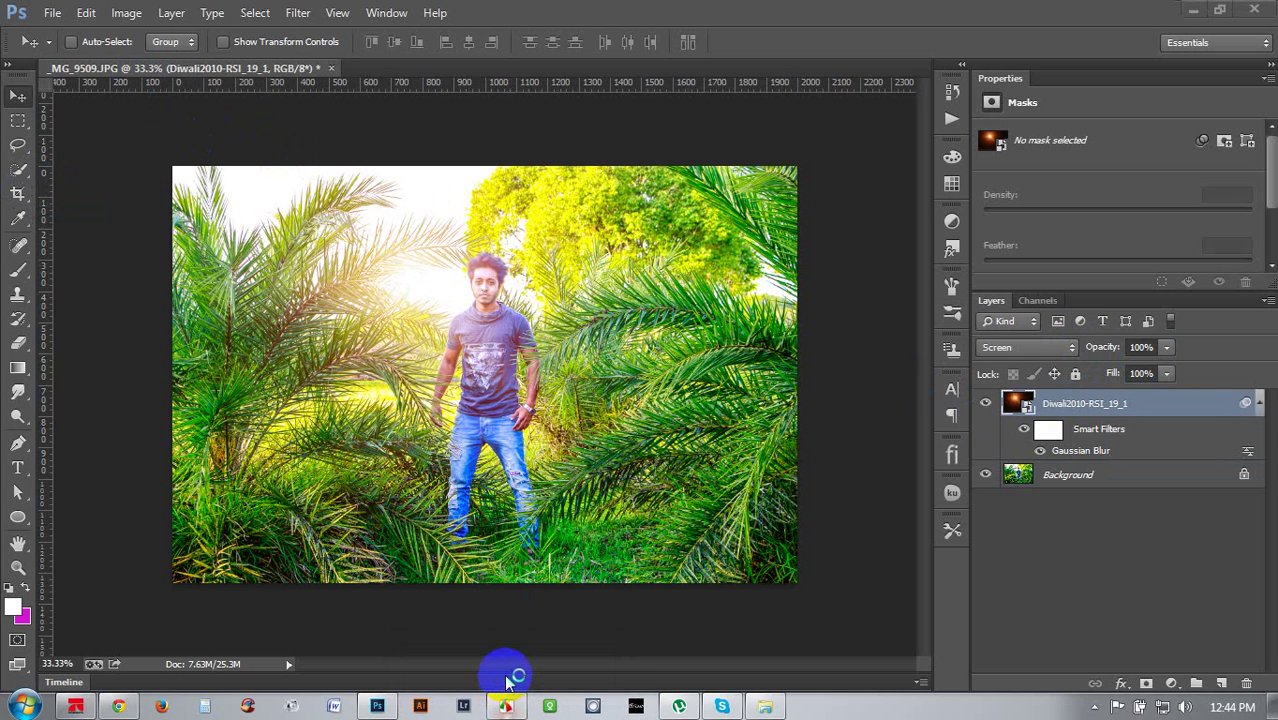